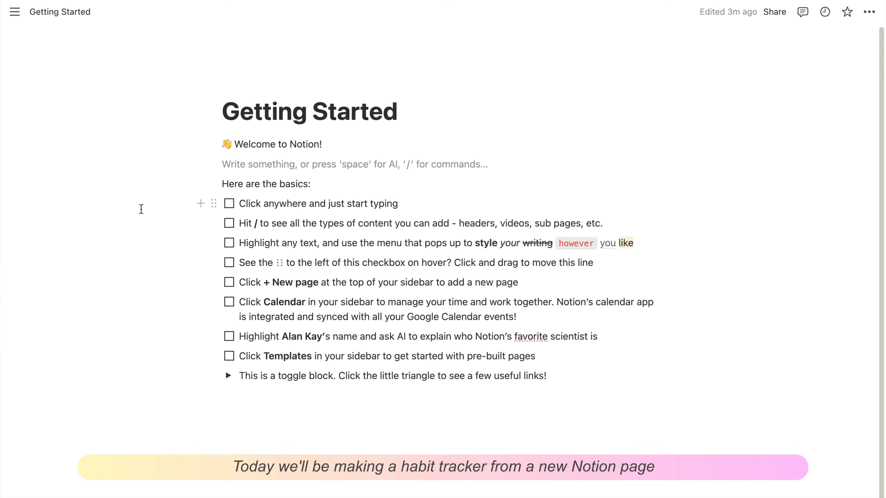
- Add a new private page and title it "Habit Tracker"
{"action": "mouse_move", "coordinate": [1, 216]}
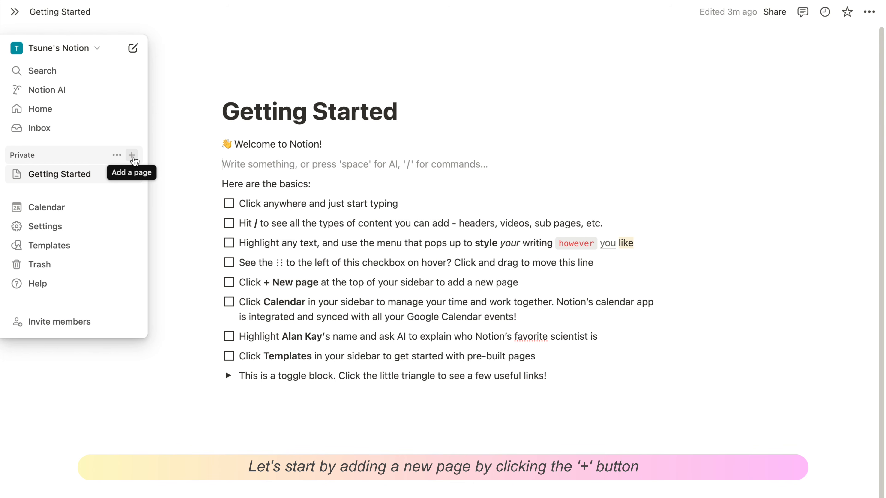
{"action": "left_click", "coordinate": [132, 157]}
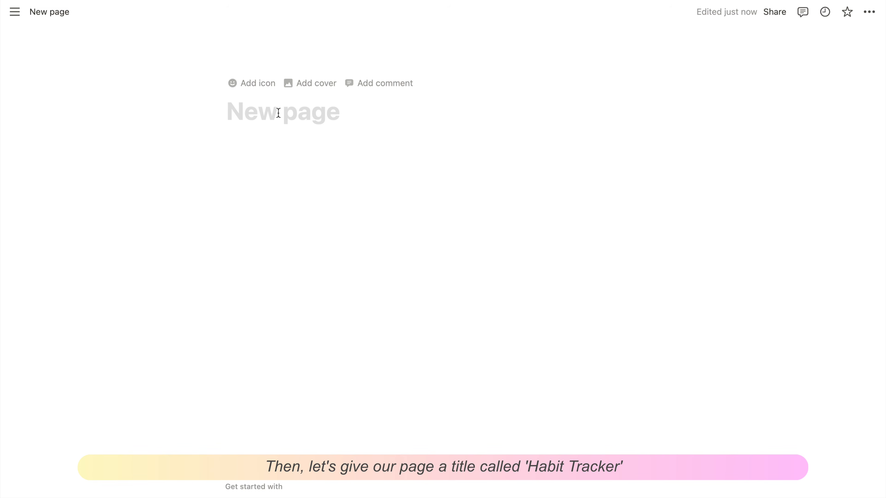
{"action": "type", "text": "Habit Tra"}
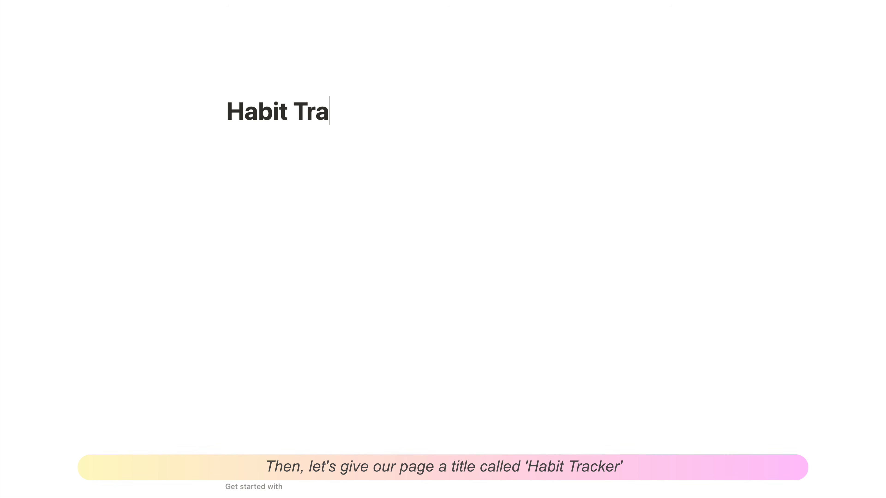
{"action": "type", "text": "cker"}
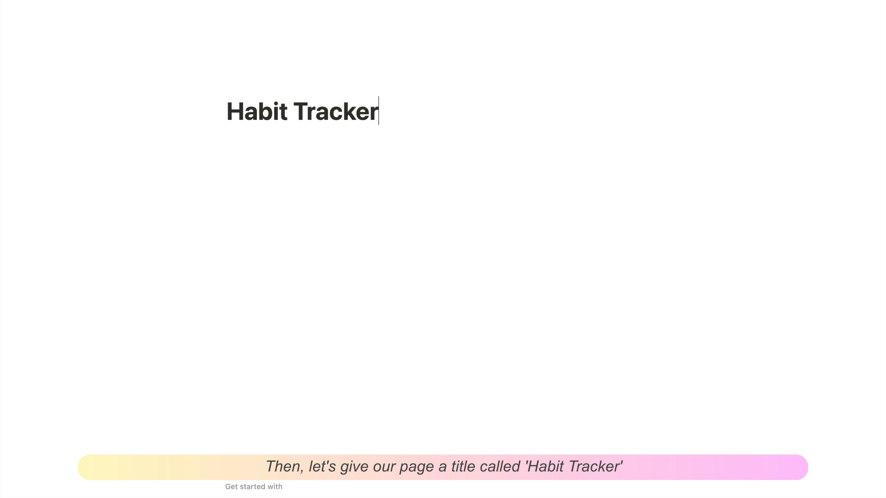
- Give the page a custom icon by uploading Icon.gif from the Habit tracker folder
{"action": "mouse_move", "coordinate": [255, 93]}
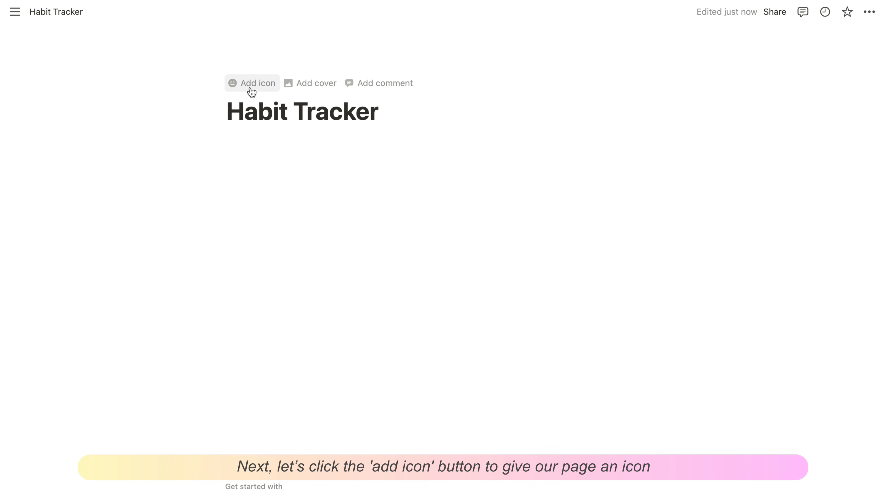
{"action": "left_click", "coordinate": [251, 91]}
{"action": "left_click", "coordinate": [252, 92]}
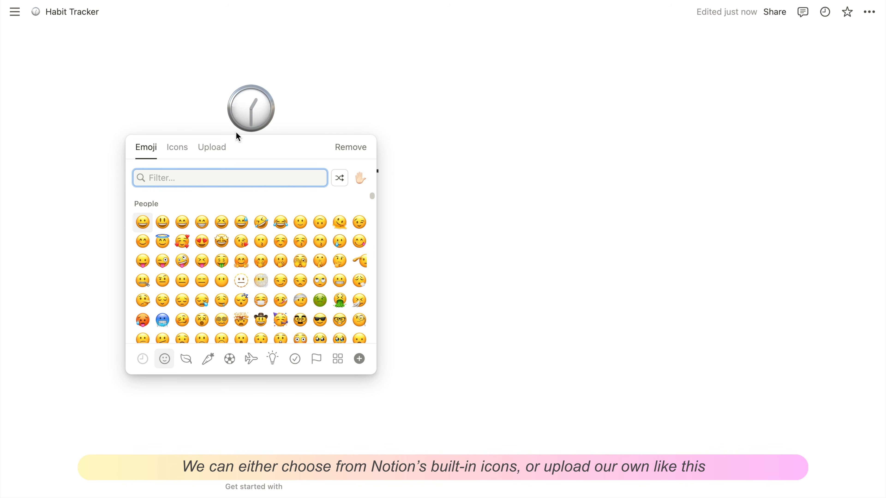
{"action": "left_click", "coordinate": [220, 155]}
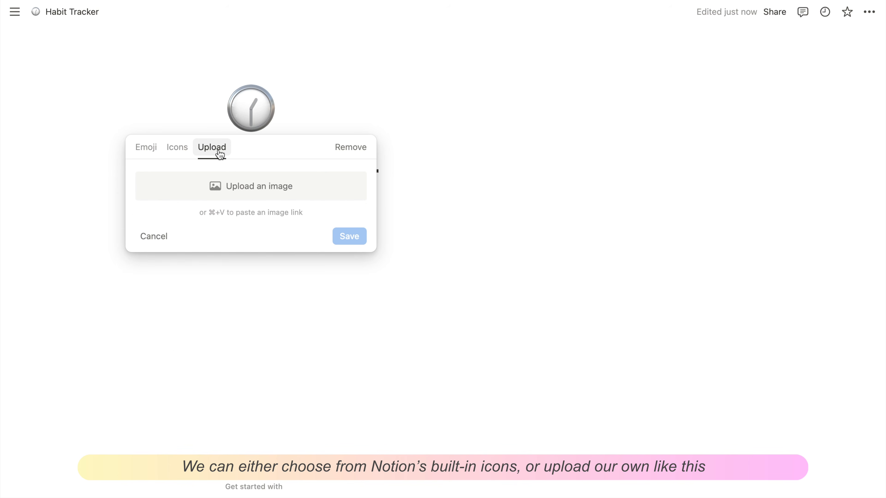
{"action": "left_click", "coordinate": [266, 190]}
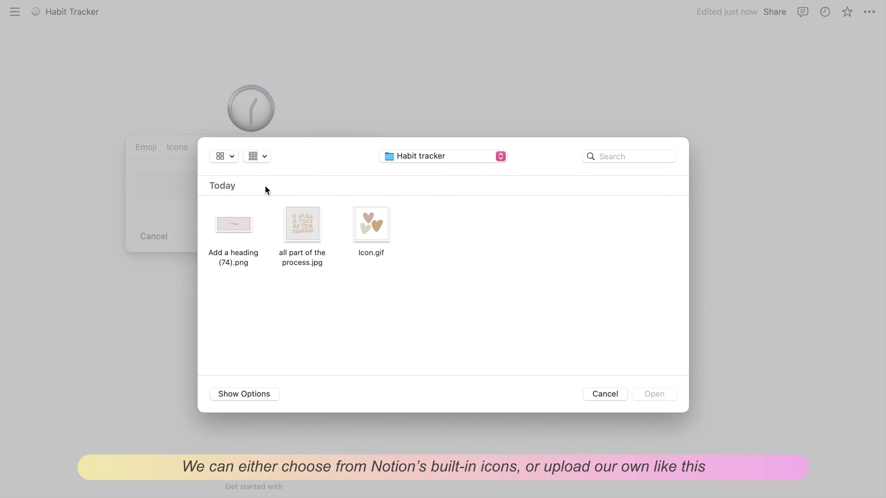
{"action": "double_click", "coordinate": [371, 226]}
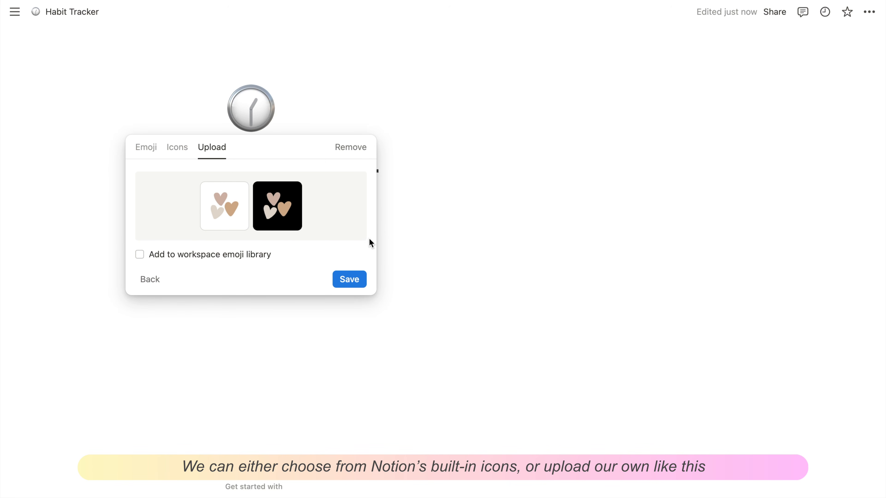
{"action": "left_click", "coordinate": [352, 281]}
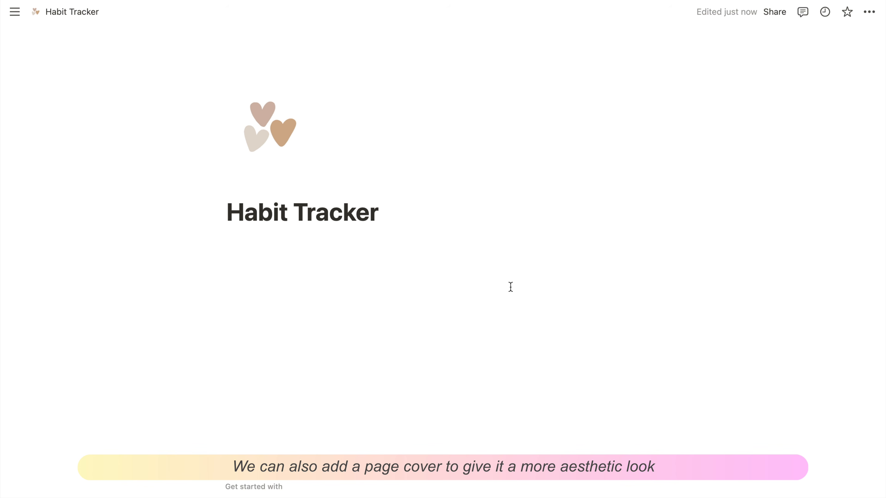
- Add a page cover and replace it with the uploaded image Add a heading (74).png
{"action": "mouse_move", "coordinate": [436, 90]}
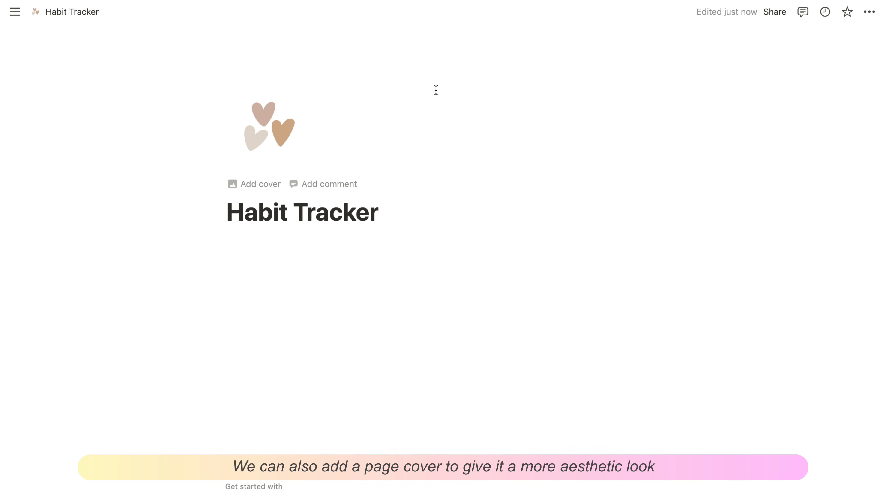
{"action": "left_click", "coordinate": [267, 186]}
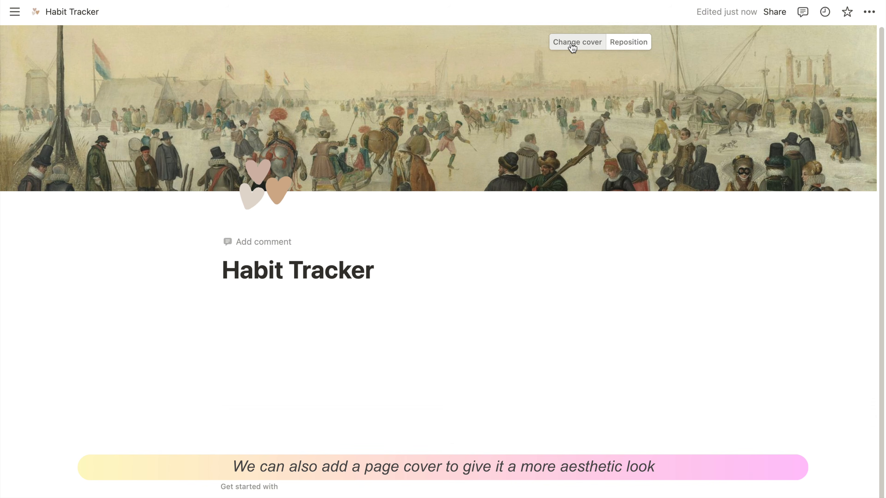
{"action": "left_click", "coordinate": [572, 44]}
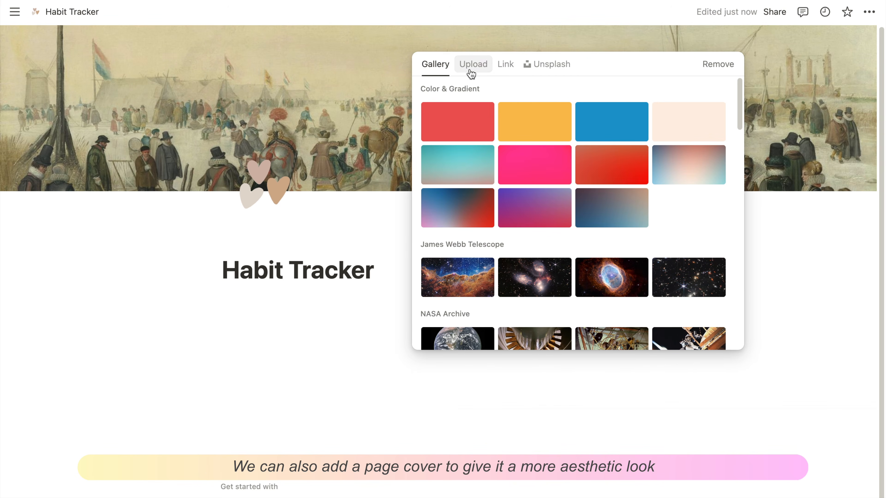
{"action": "left_click", "coordinate": [471, 70]}
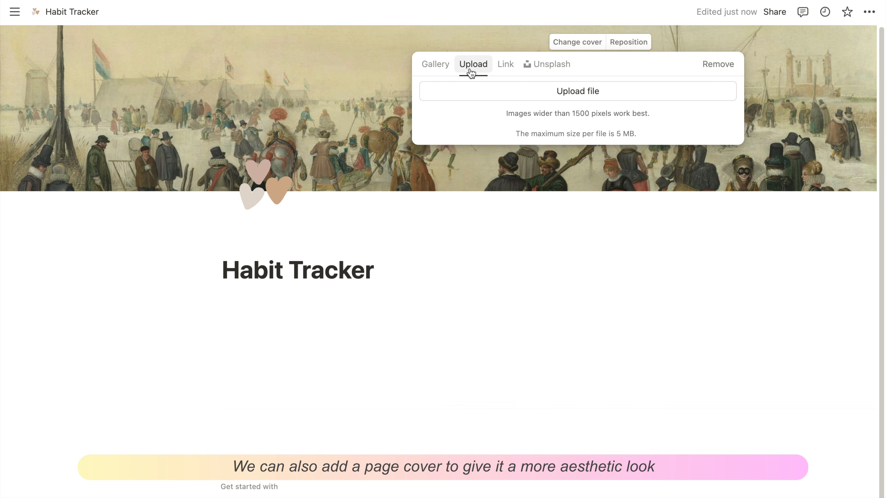
{"action": "left_click", "coordinate": [674, 94]}
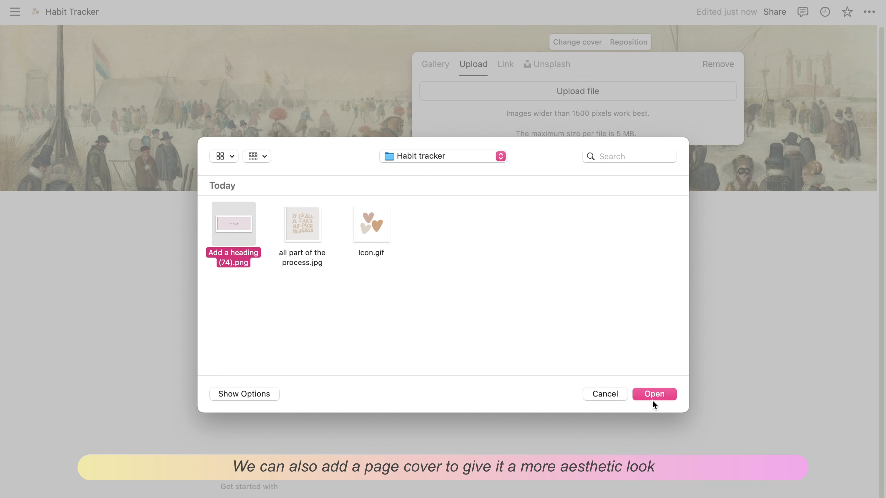
{"action": "left_click", "coordinate": [653, 399]}
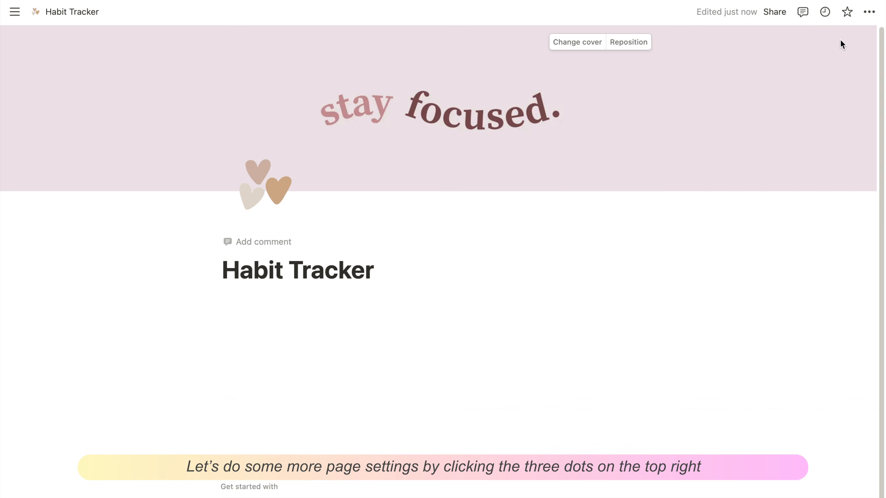
- Try the Serif and Mono fonts on the page and return it to the Default font
{"action": "left_click", "coordinate": [868, 16]}
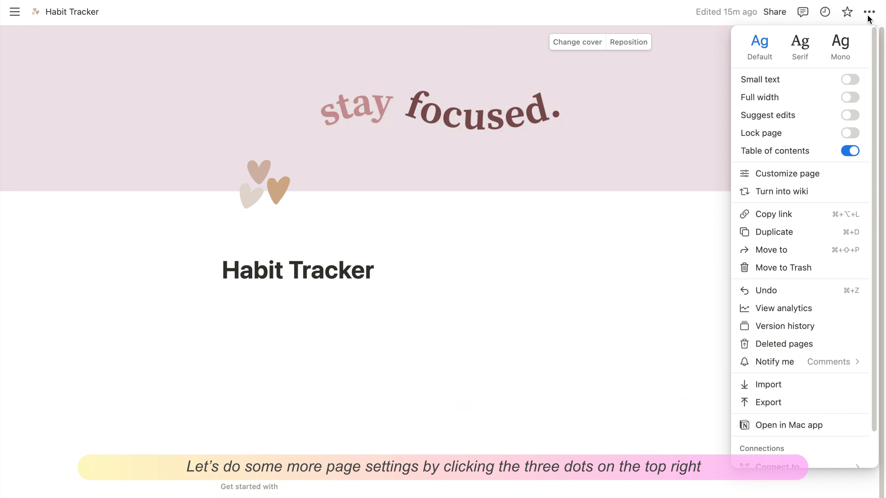
{"action": "left_click", "coordinate": [800, 52]}
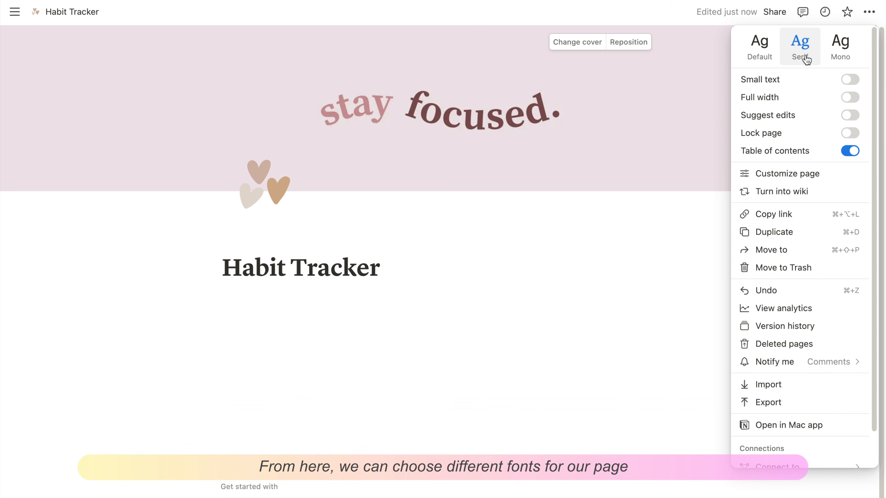
{"action": "left_click", "coordinate": [845, 58]}
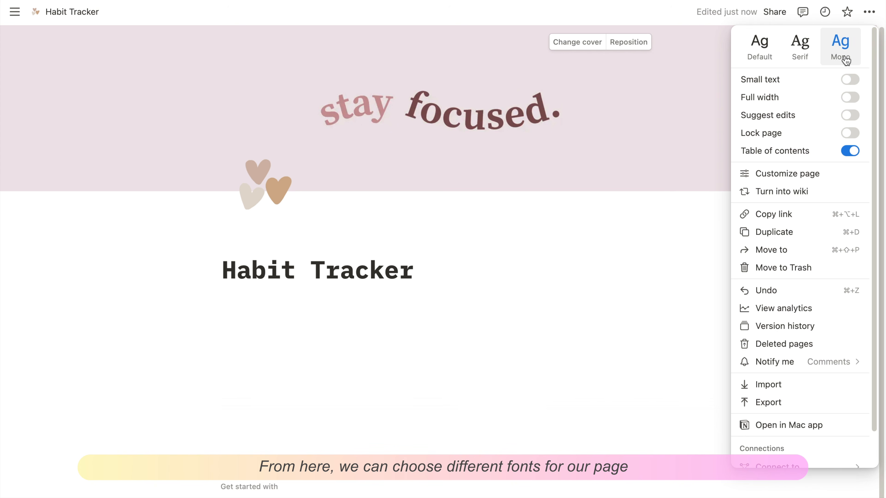
{"action": "left_click", "coordinate": [767, 58]}
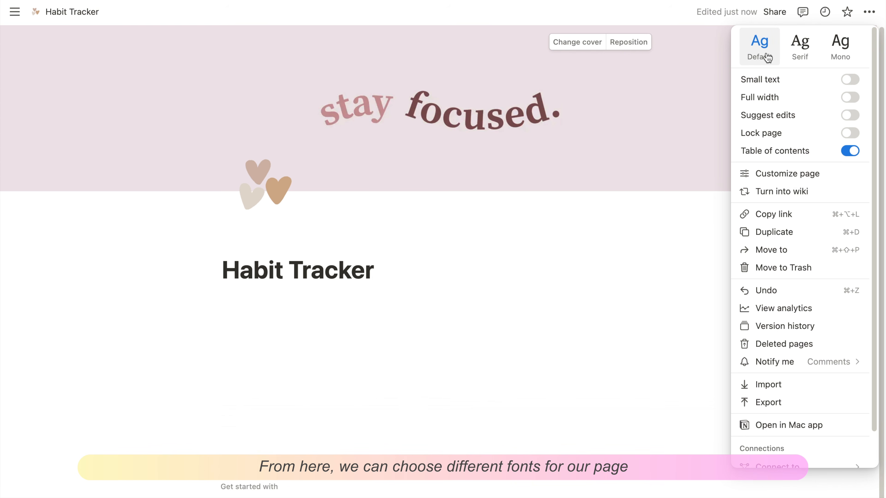
- Turn on Small text and Full width for the page
{"action": "left_click", "coordinate": [850, 80]}
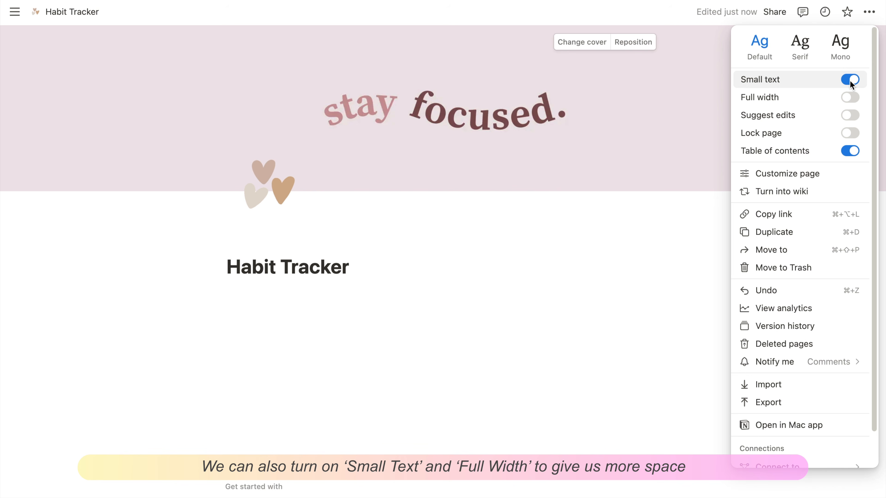
{"action": "left_click", "coordinate": [849, 97]}
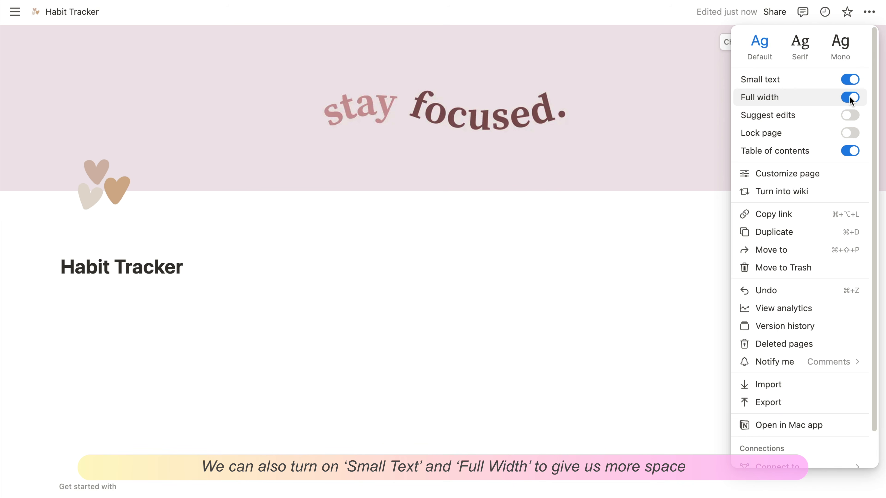
{"action": "left_click", "coordinate": [552, 313]}
- Write "Habits Tracker" on a new line below the page title and turn it into a Heading 3
{"action": "left_click", "coordinate": [461, 347]}
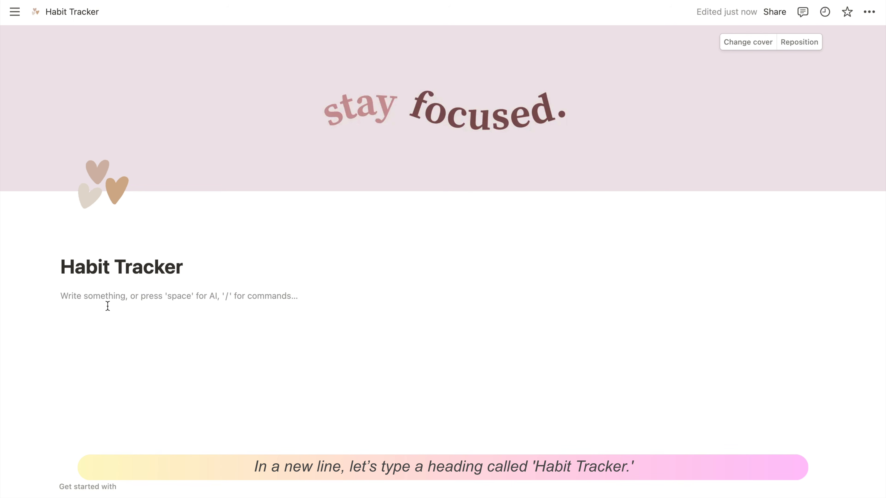
{"action": "type", "text": "Ha"}
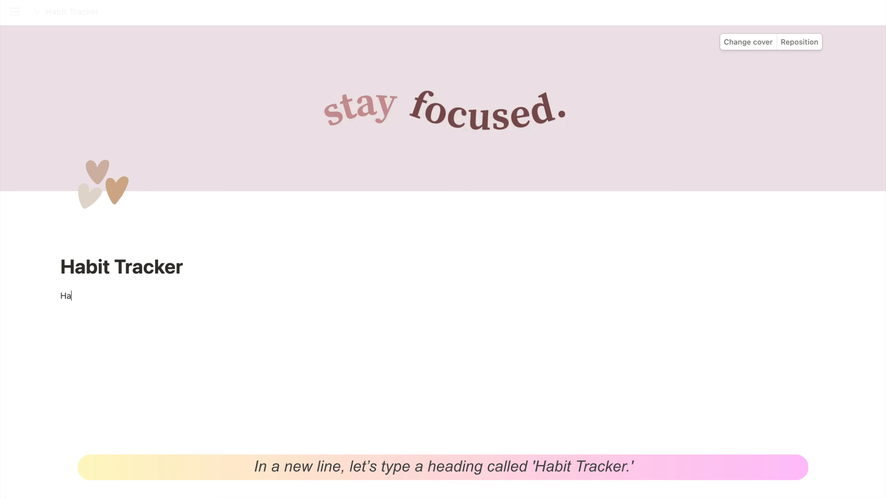
{"action": "type", "text": "bits Tracker"}
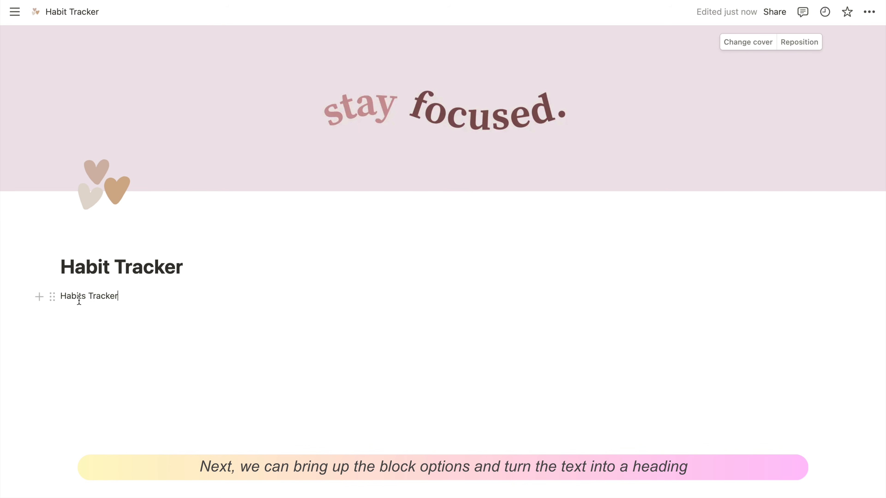
{"action": "left_click", "coordinate": [53, 300]}
{"action": "mouse_move", "coordinate": [140, 310]}
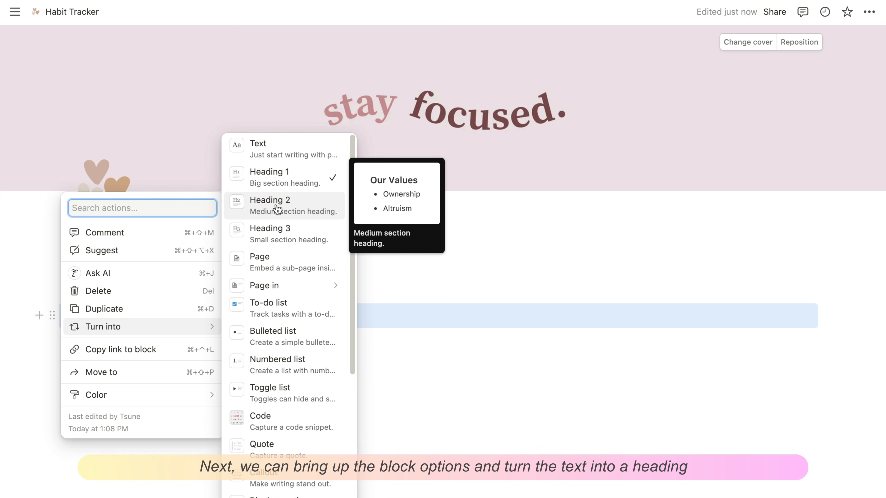
{"action": "left_click", "coordinate": [281, 229]}
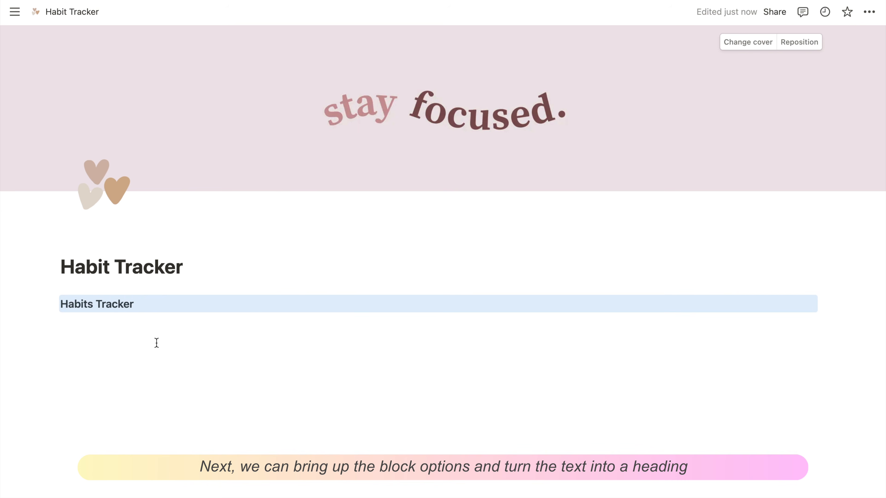
- Apply the Orange background color to the "Habits Tracker" heading
{"action": "left_click", "coordinate": [53, 303]}
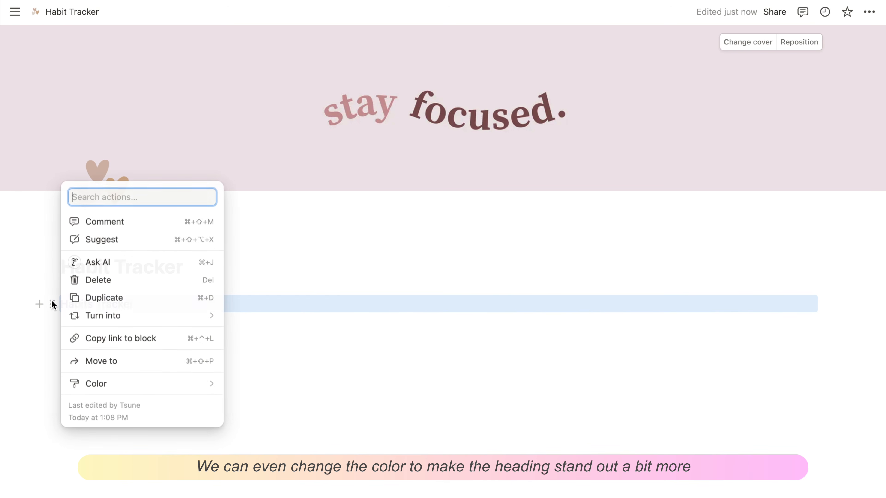
{"action": "mouse_move", "coordinate": [142, 385]}
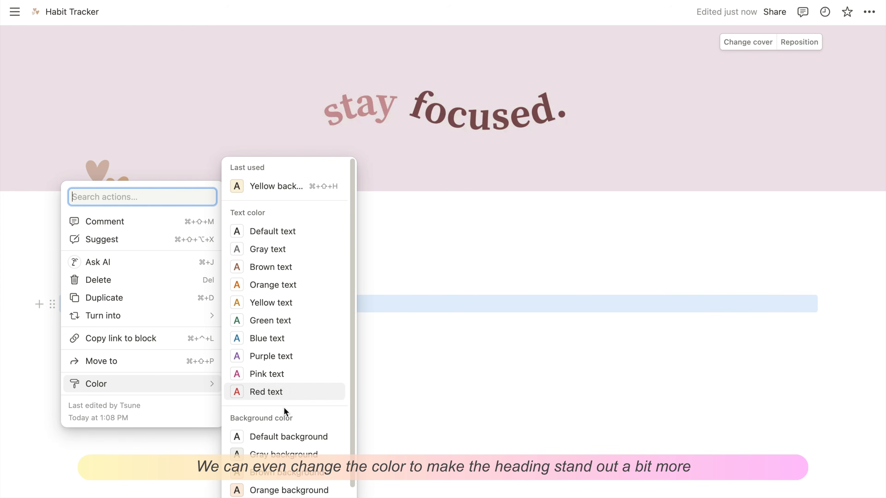
{"action": "left_click", "coordinate": [306, 485]}
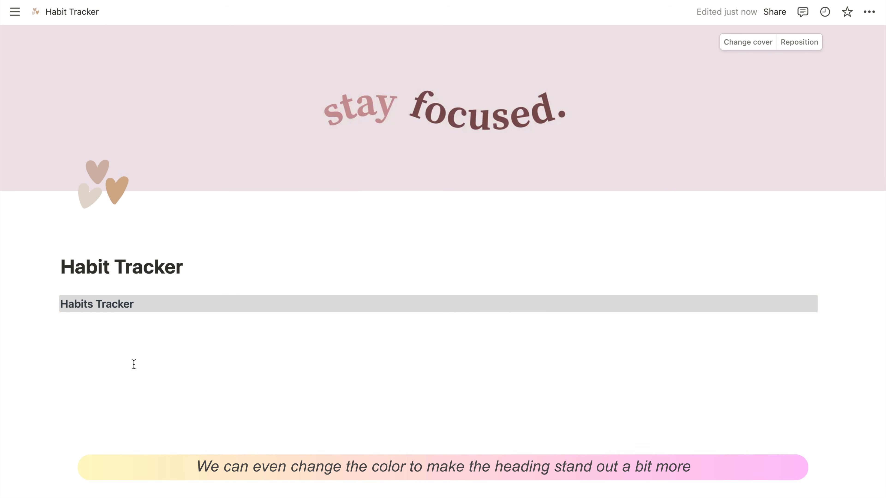
- Insert an inline database directly below the "Habits Tracker" heading
{"action": "left_click", "coordinate": [102, 329]}
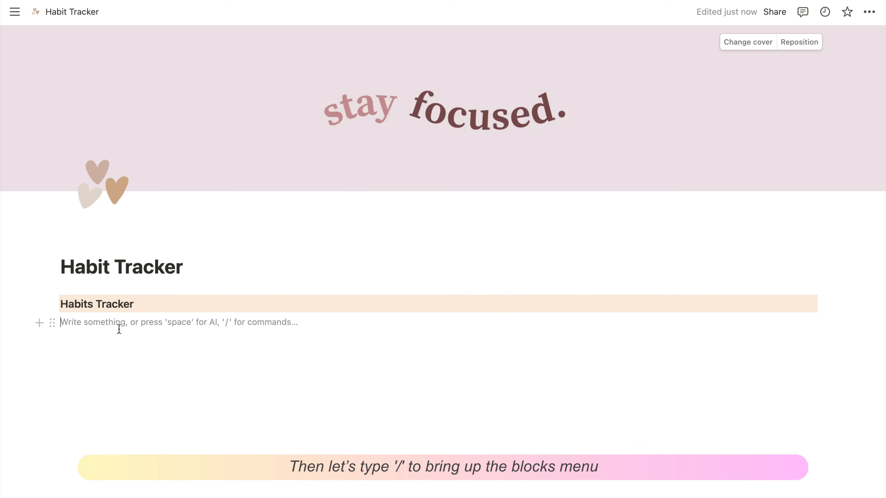
{"action": "type", "text": "/"}
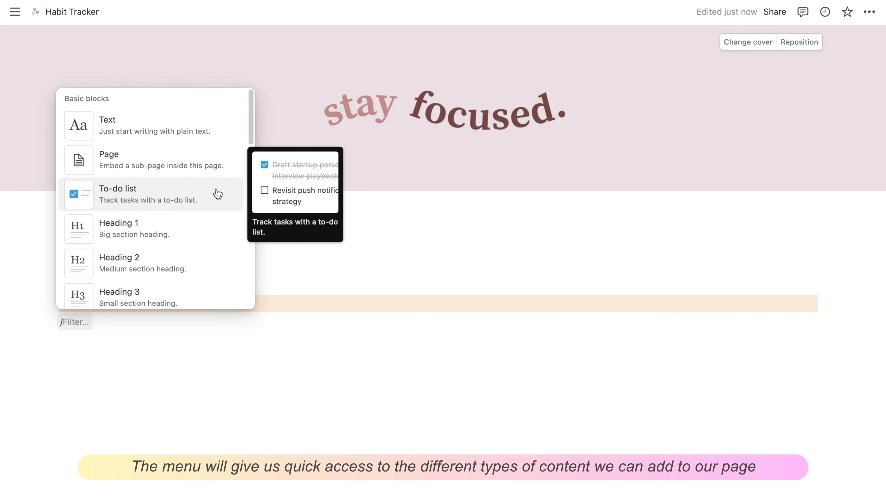
{"action": "scroll", "coordinate": [213, 269], "scroll_direction": "down", "scroll_amount": 8}
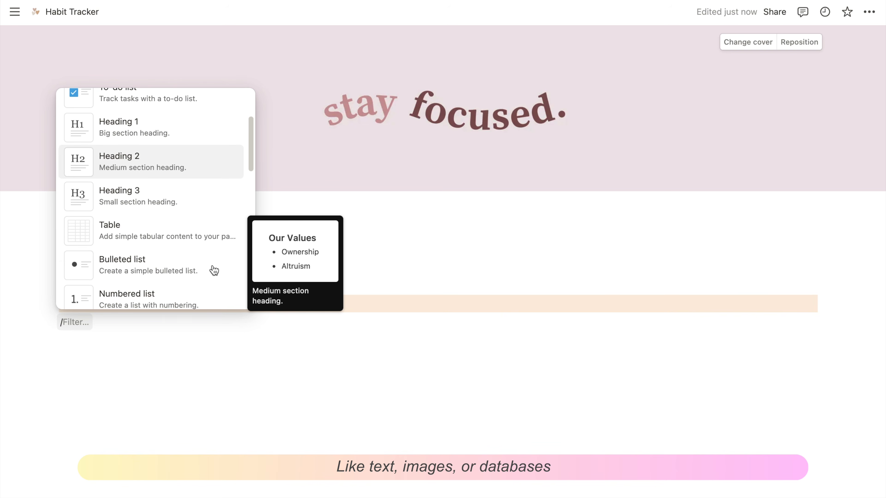
{"action": "scroll", "coordinate": [214, 269], "scroll_direction": "down", "scroll_amount": 15}
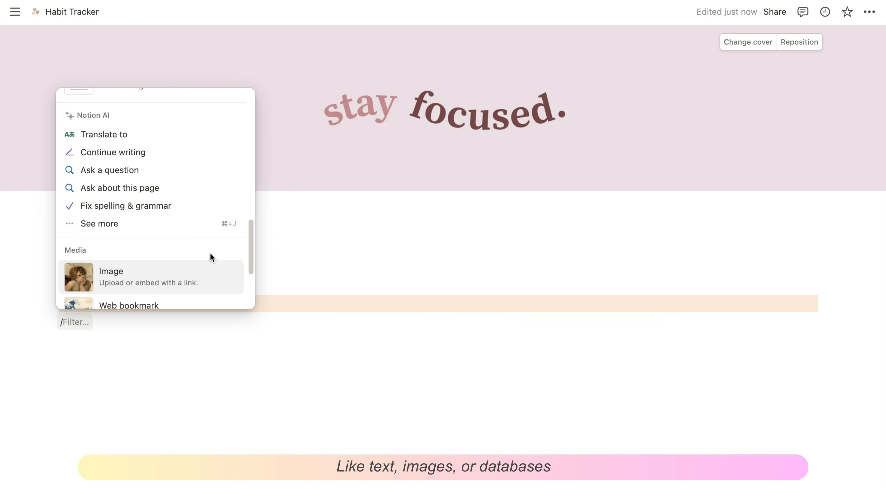
{"action": "scroll", "coordinate": [211, 258], "scroll_direction": "down", "scroll_amount": 8}
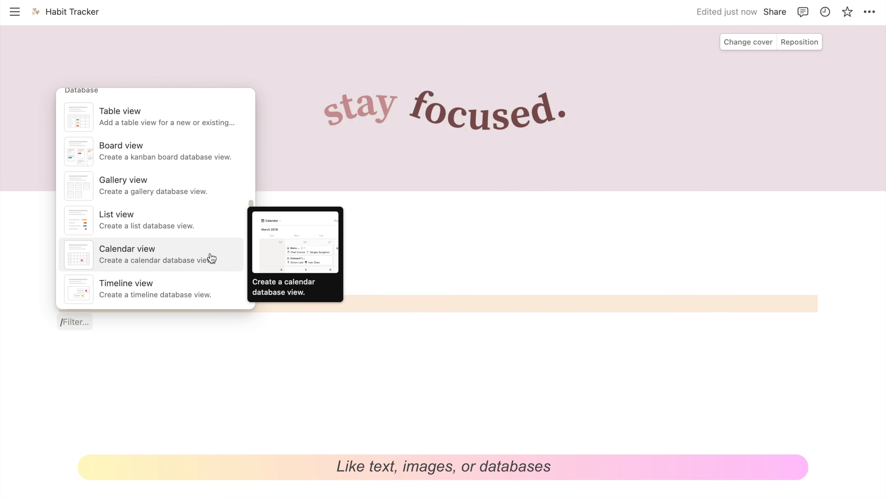
{"action": "key", "text": "BackSpace"}
{"action": "type", "text": "/database"}
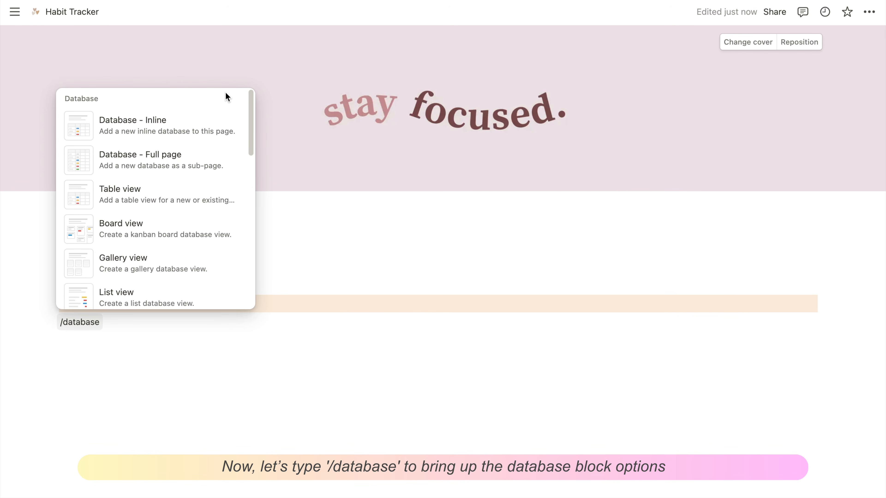
{"action": "left_click", "coordinate": [220, 130]}
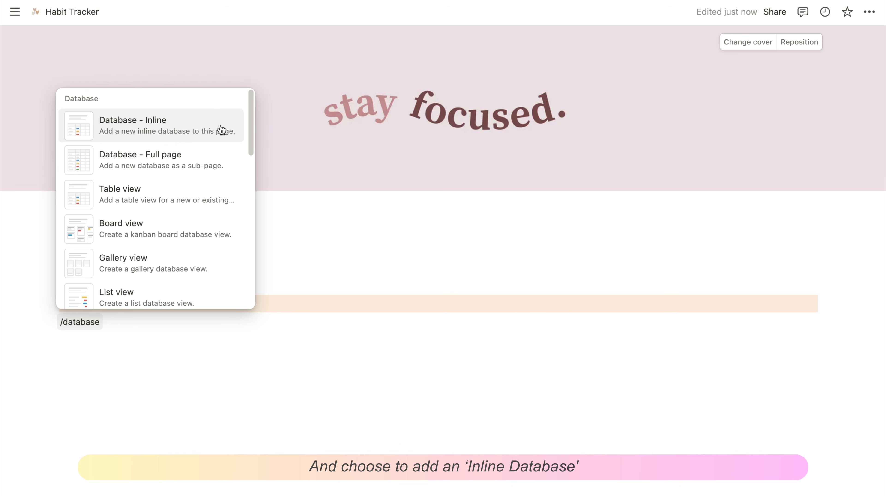
- Name the new database "Habits Tracker" and hide its database title
{"action": "type", "text": "Habit"}
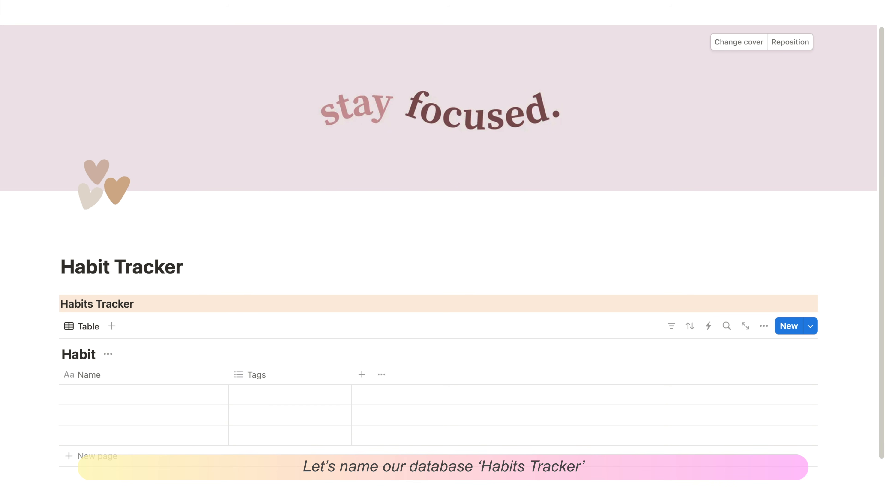
{"action": "type", "text": "s Tracker"}
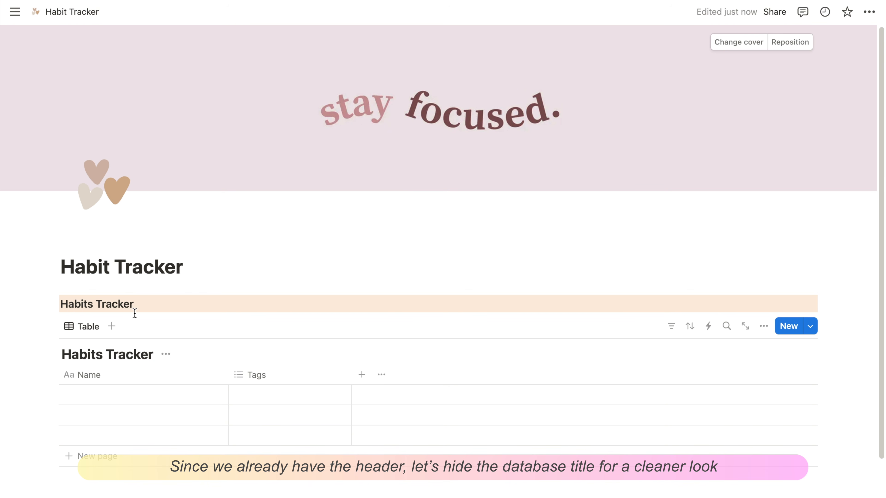
{"action": "left_click", "coordinate": [166, 354]}
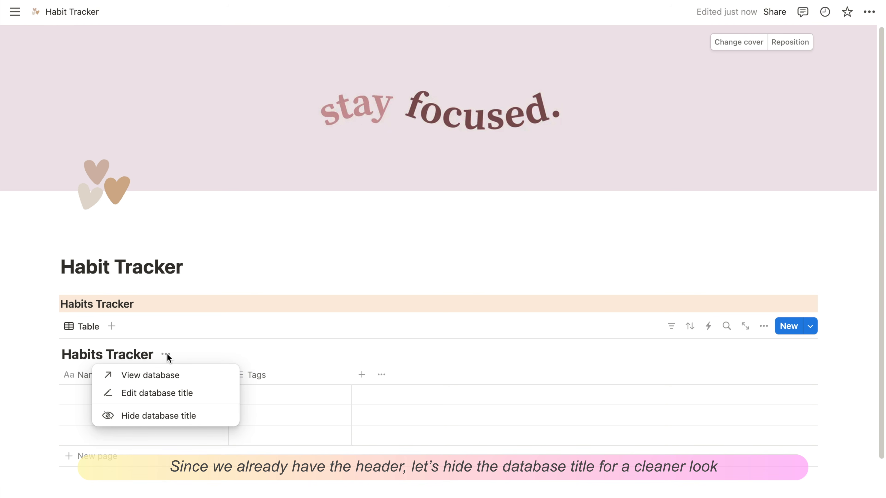
{"action": "left_click", "coordinate": [162, 415]}
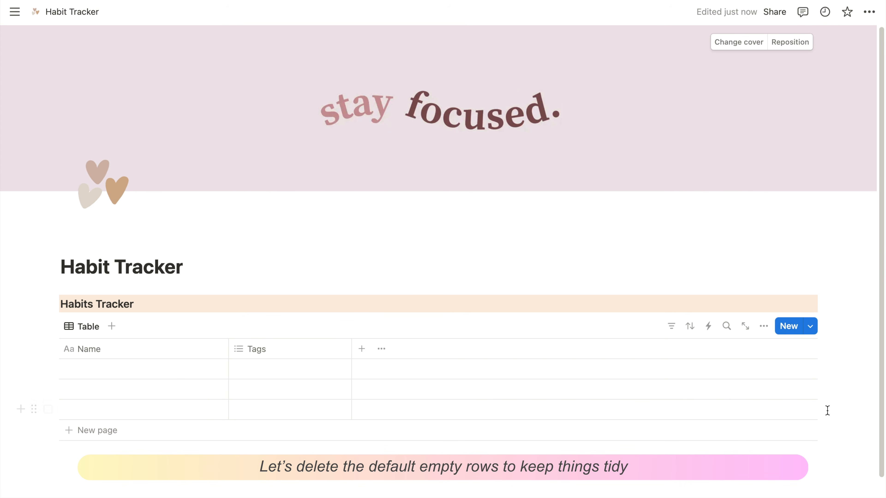
- Delete the three default empty rows and the Tags property from the Habits Tracker database
{"action": "left_click_drag", "start_coordinate": [827, 411], "coordinate": [762, 365]}
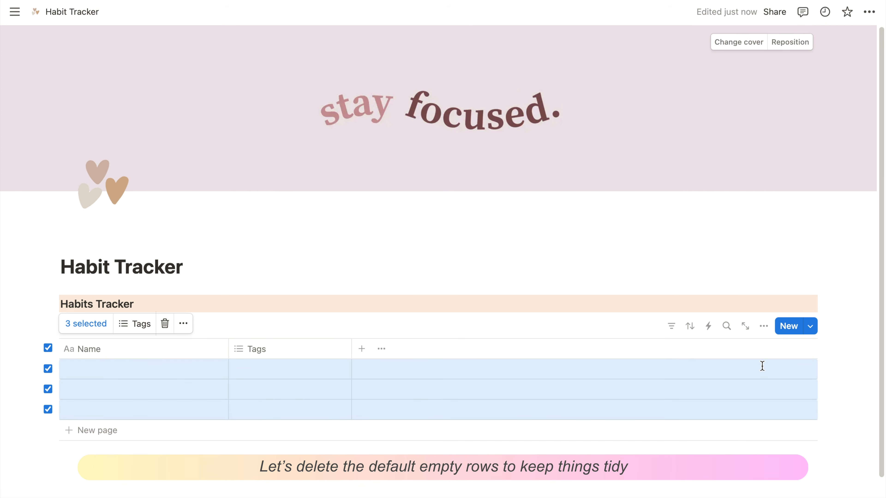
{"action": "left_click", "coordinate": [166, 324]}
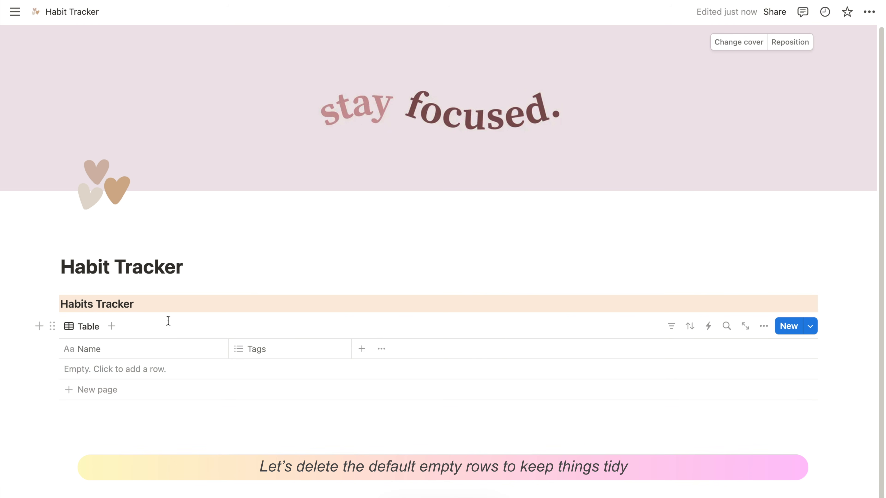
{"action": "left_click", "coordinate": [296, 352]}
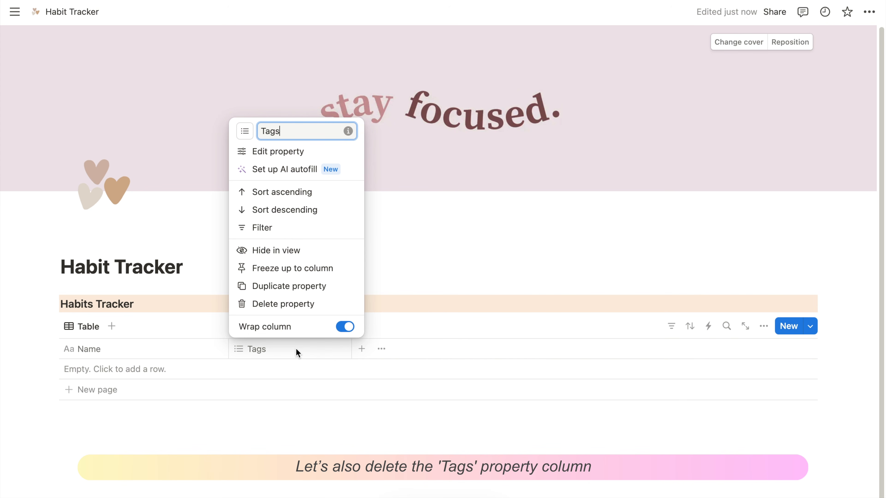
{"action": "left_click", "coordinate": [290, 307]}
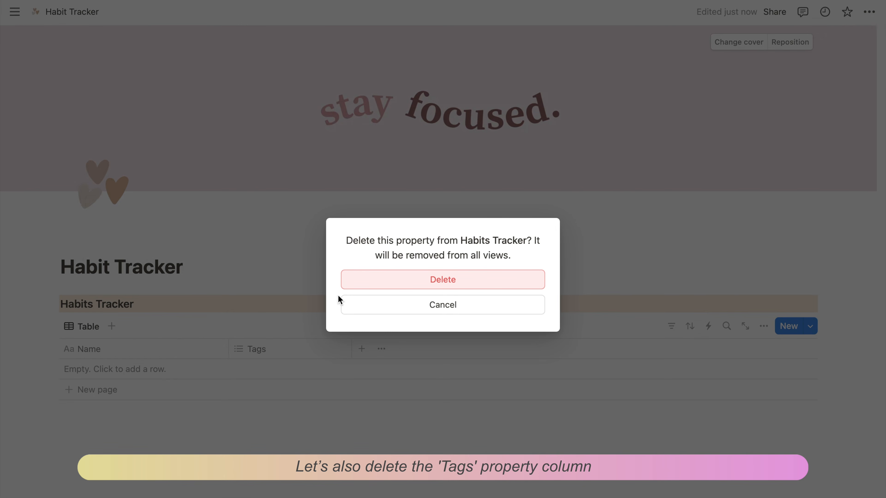
{"action": "left_click", "coordinate": [393, 284]}
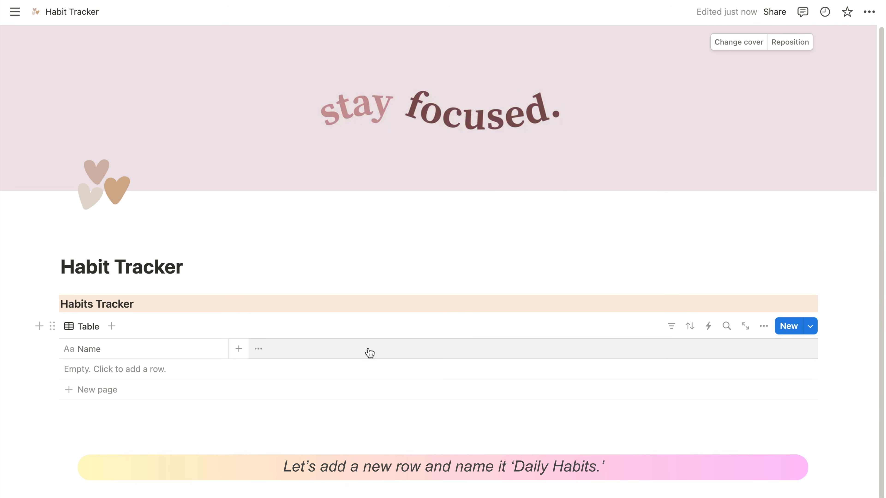
- Add a row named "Daily Habits" to the empty database table
{"action": "left_click", "coordinate": [161, 373]}
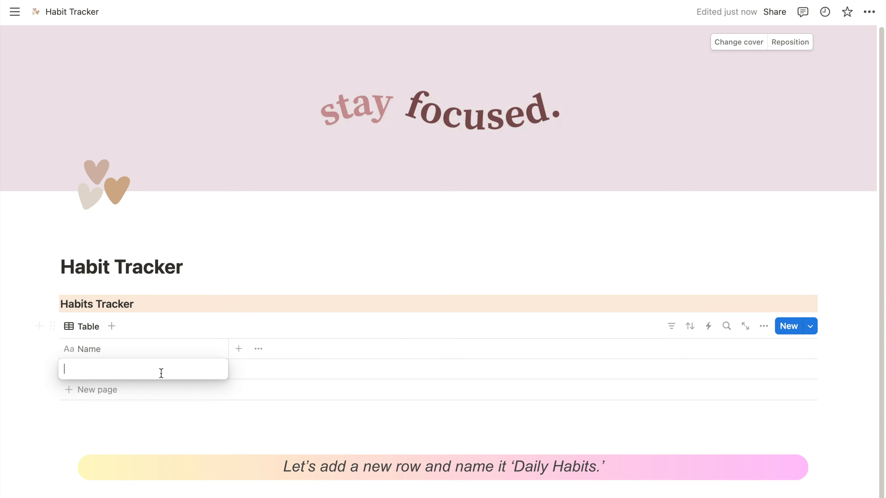
{"action": "type", "text": "Da"}
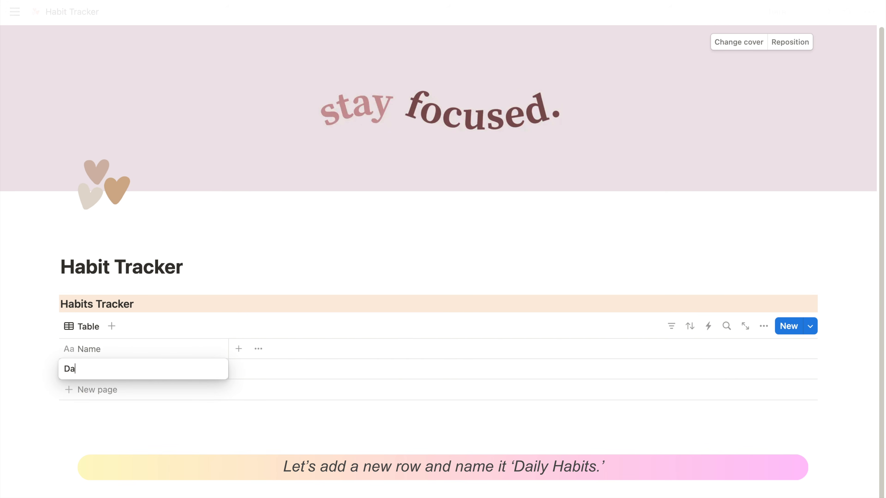
{"action": "type", "text": "ily Habits"}
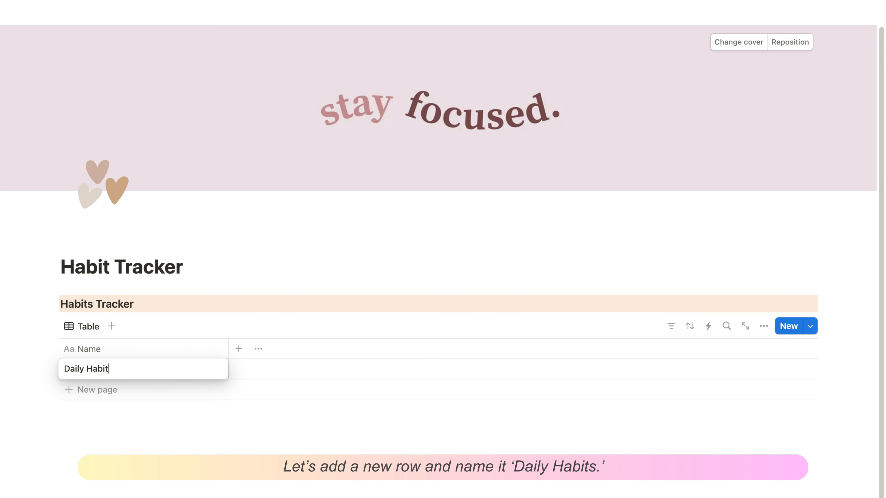
{"action": "key", "text": "Return"}
{"action": "left_click", "coordinate": [277, 419]}
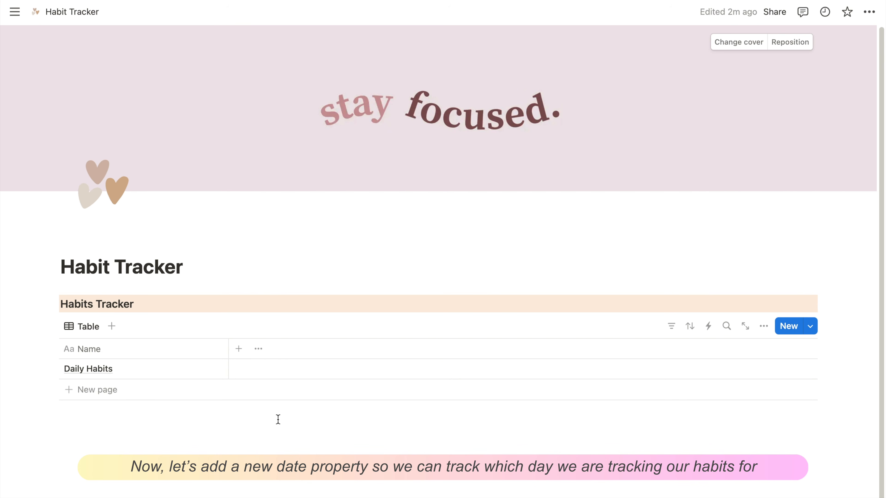
- Add a Date property to the table and set the Daily Habits row's date to December 1, 2024
{"action": "left_click", "coordinate": [242, 351]}
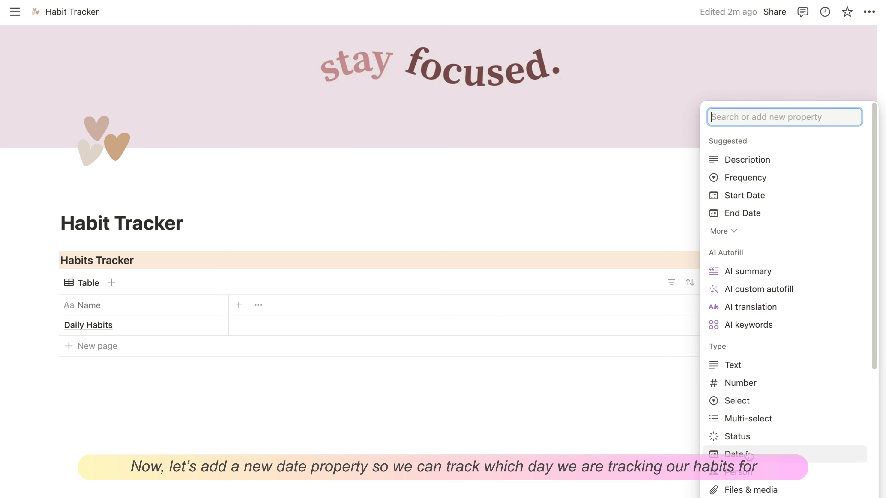
{"action": "left_click", "coordinate": [747, 455]}
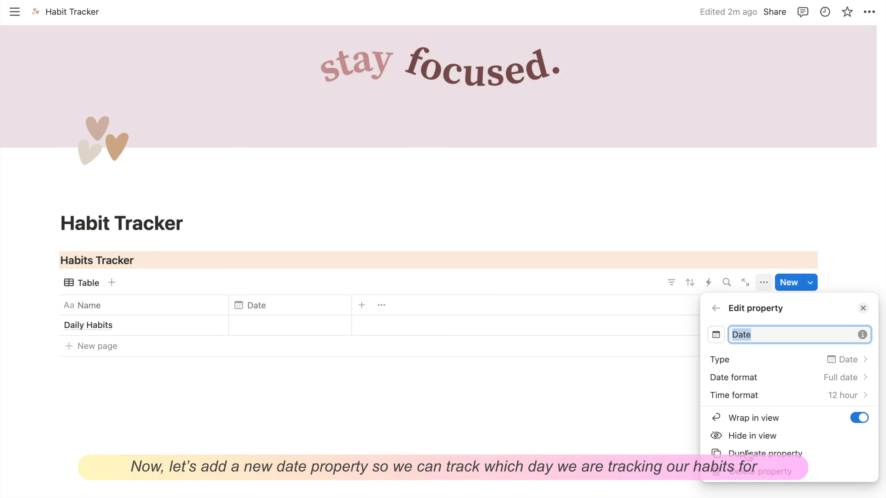
{"action": "left_click", "coordinate": [418, 432]}
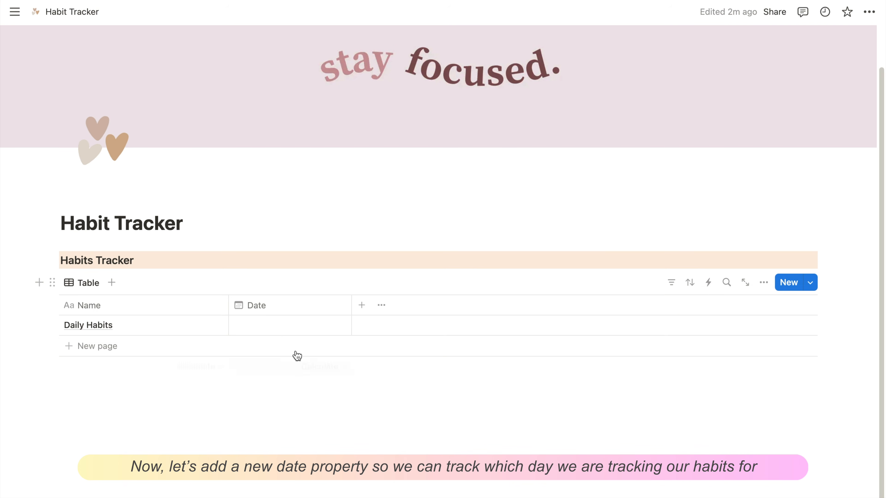
{"action": "left_click", "coordinate": [268, 329]}
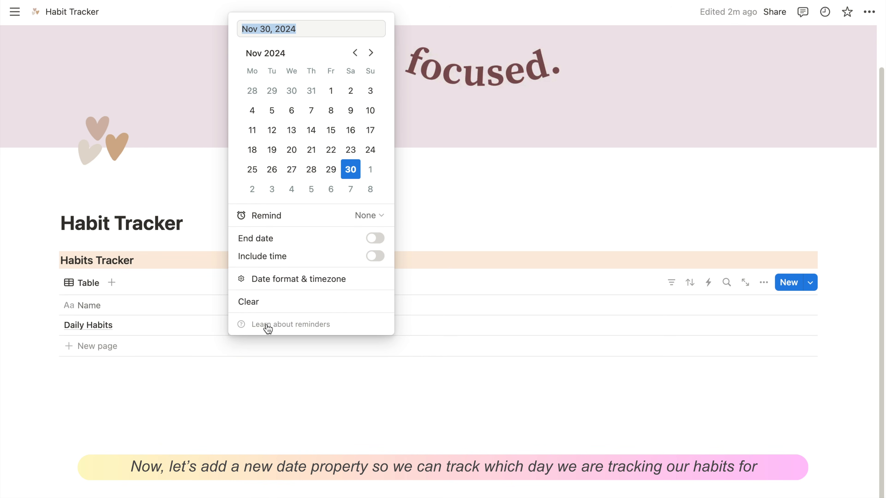
{"action": "left_click", "coordinate": [371, 170]}
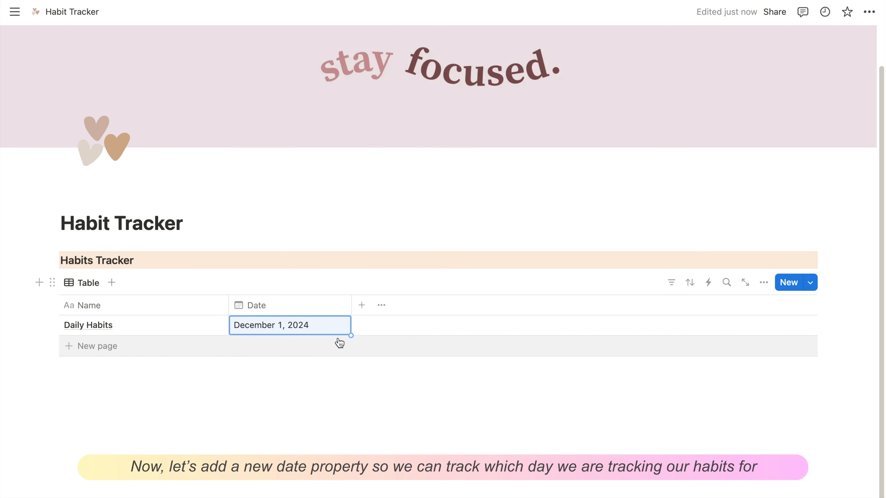
{"action": "left_click", "coordinate": [355, 376]}
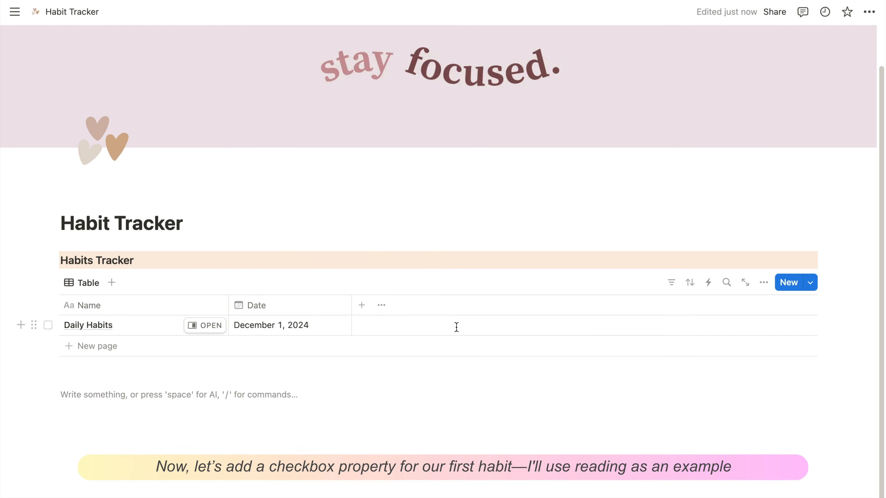
- Add a Checkbox property named "Read" to the Habits Tracker table
{"action": "left_click", "coordinate": [362, 307]}
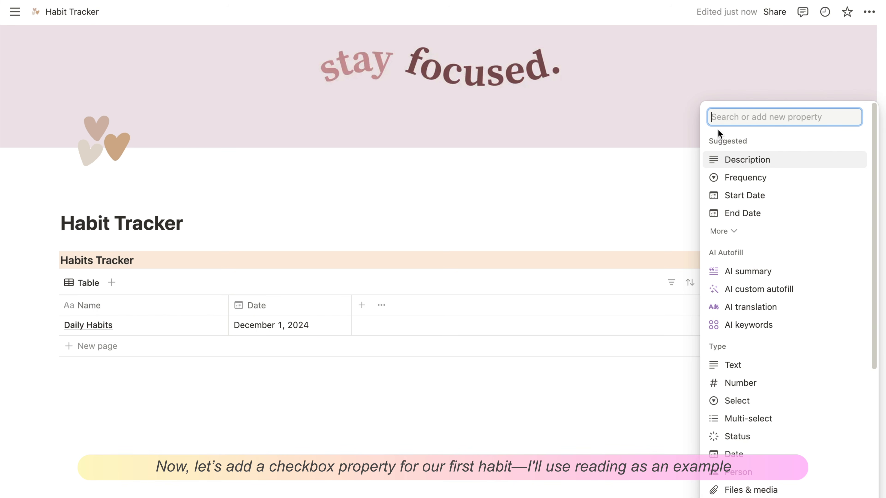
{"action": "type", "text": "checkbox"}
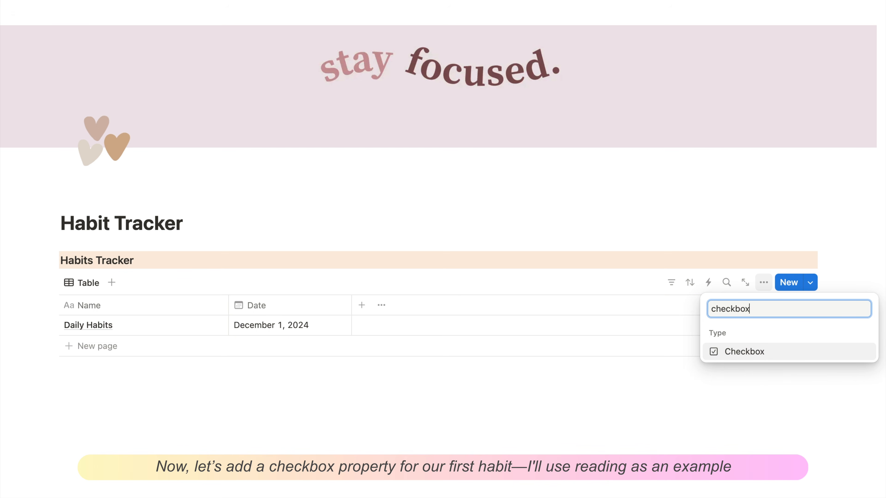
{"action": "left_click", "coordinate": [737, 352]}
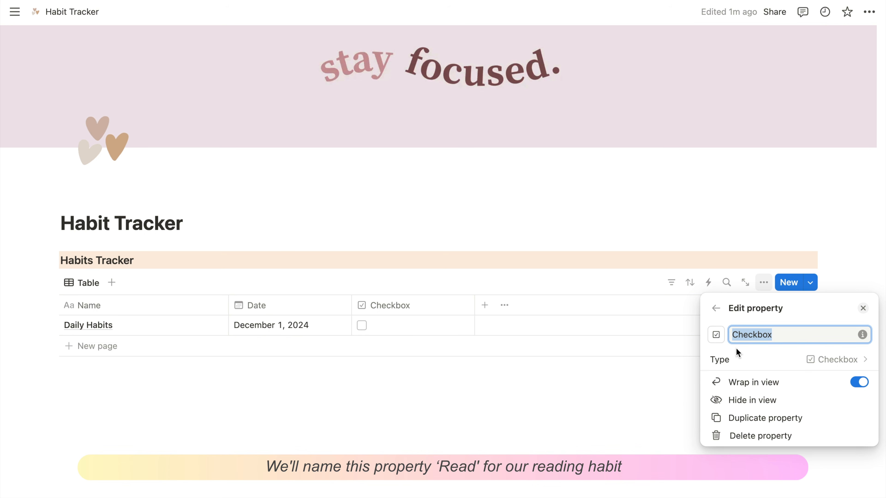
{"action": "type", "text": "Read"}
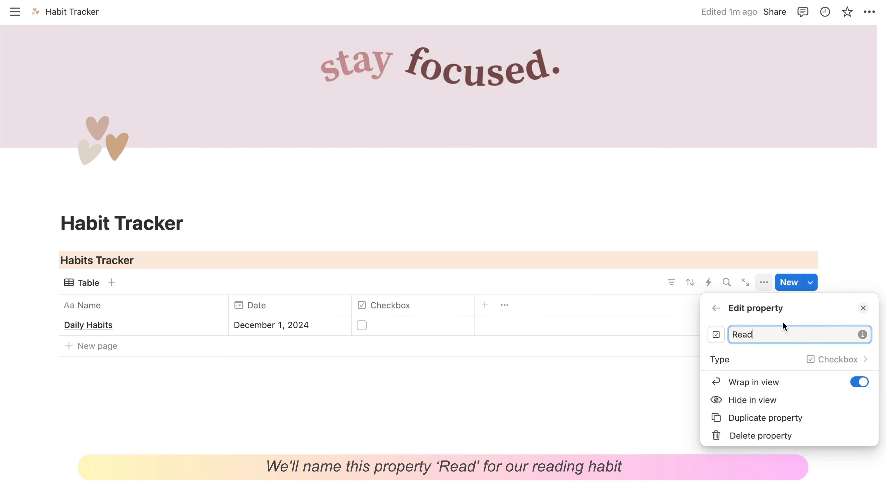
- Find book icons and give the Read property the open book icon
{"action": "left_click", "coordinate": [717, 339]}
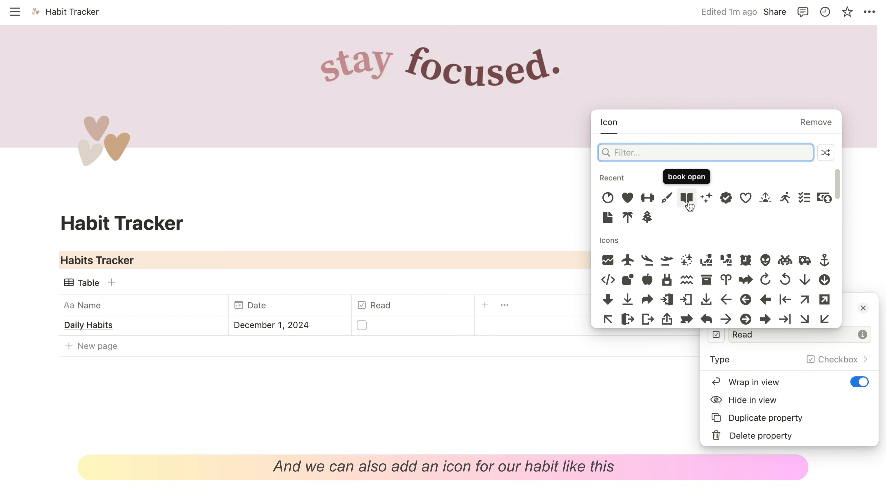
{"action": "type", "text": "book"}
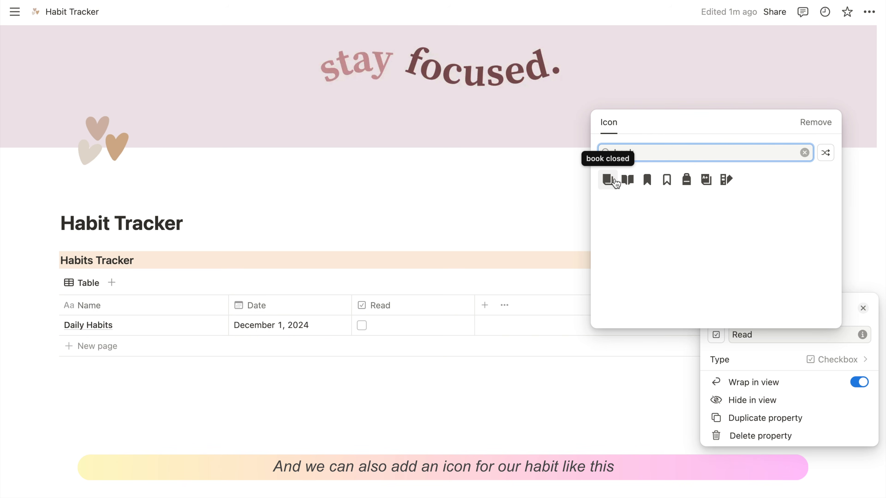
{"action": "left_click", "coordinate": [627, 180]}
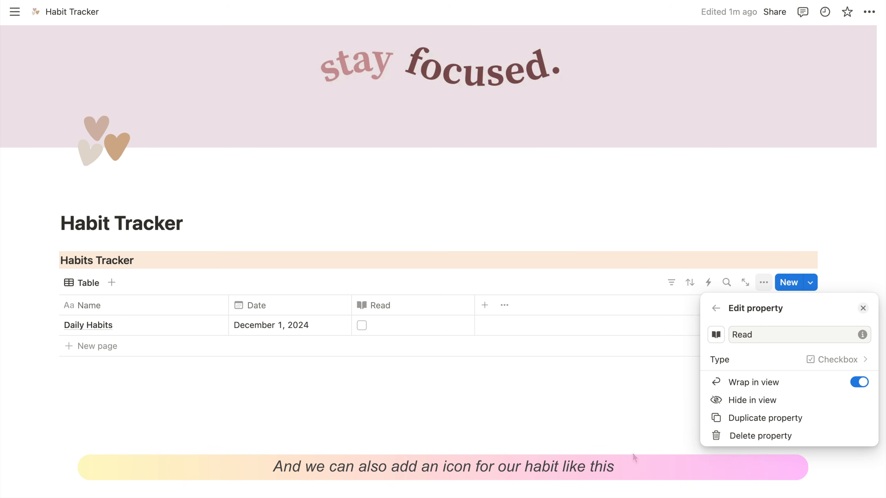
{"action": "left_click", "coordinate": [613, 426]}
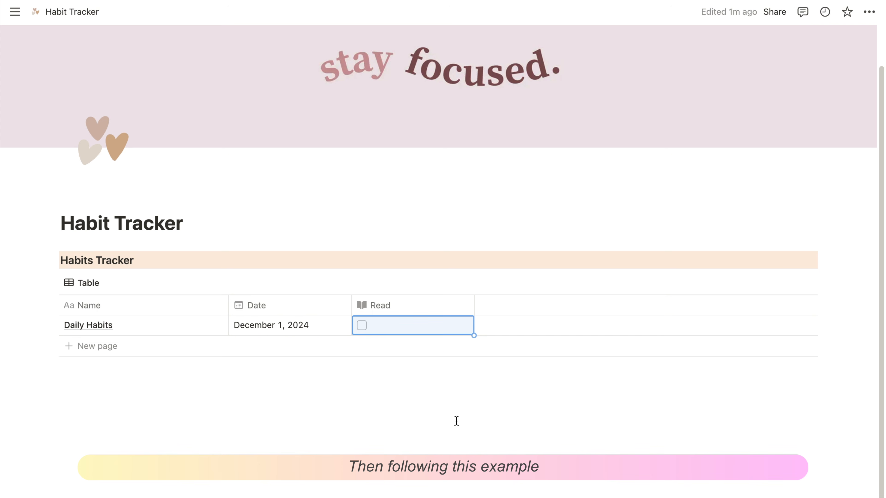
{"action": "left_click", "coordinate": [455, 419]}
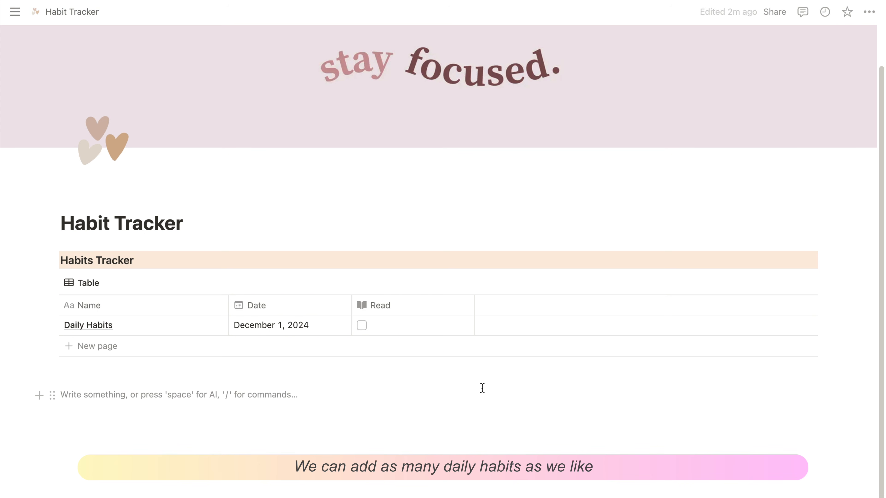
- Add a Checkbox property named "Exercise" to the Habits Tracker table and give it the dumbbell icon
{"action": "left_click", "coordinate": [485, 306]}
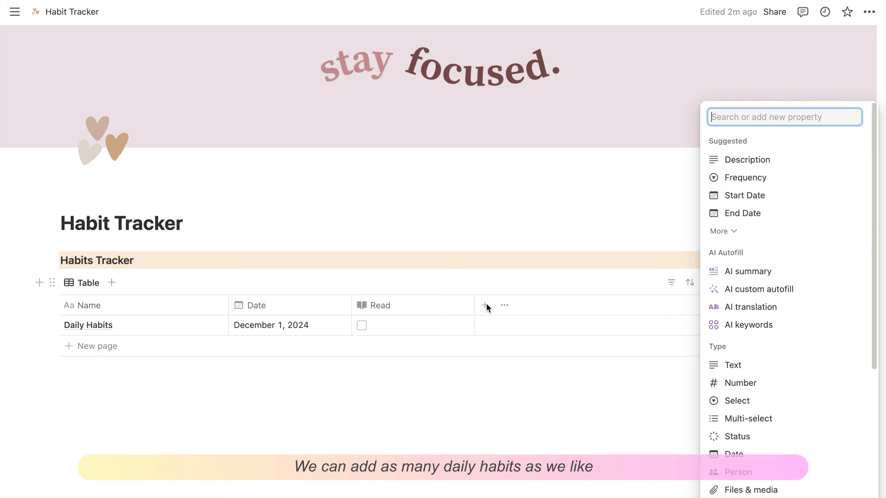
{"action": "type", "text": "check"}
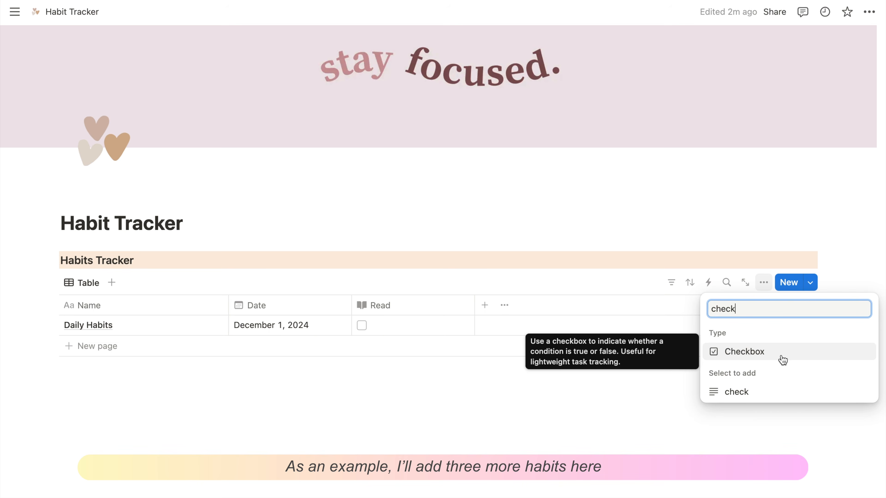
{"action": "left_click", "coordinate": [782, 360]}
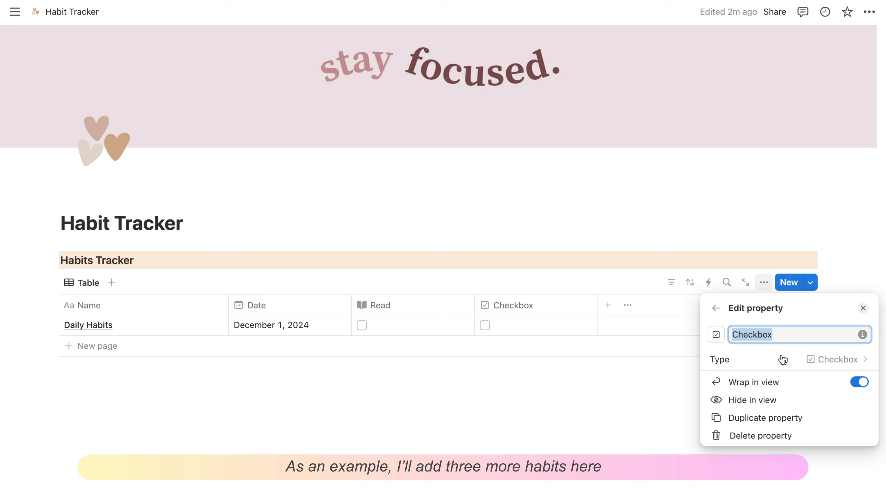
{"action": "type", "text": "Exercise"}
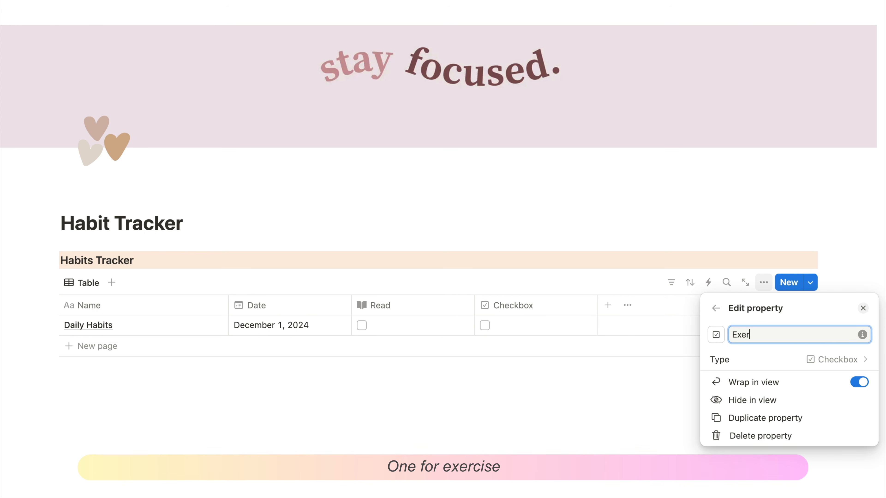
{"action": "left_click", "coordinate": [716, 335]}
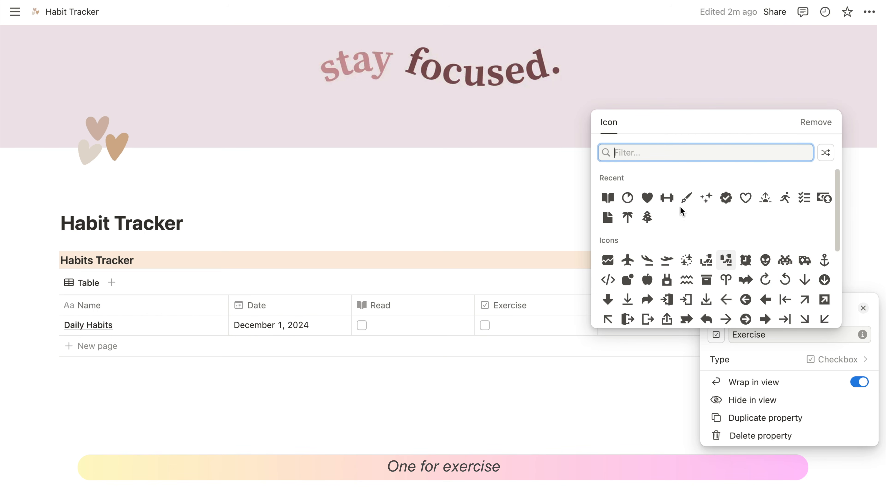
{"action": "left_click", "coordinate": [667, 197]}
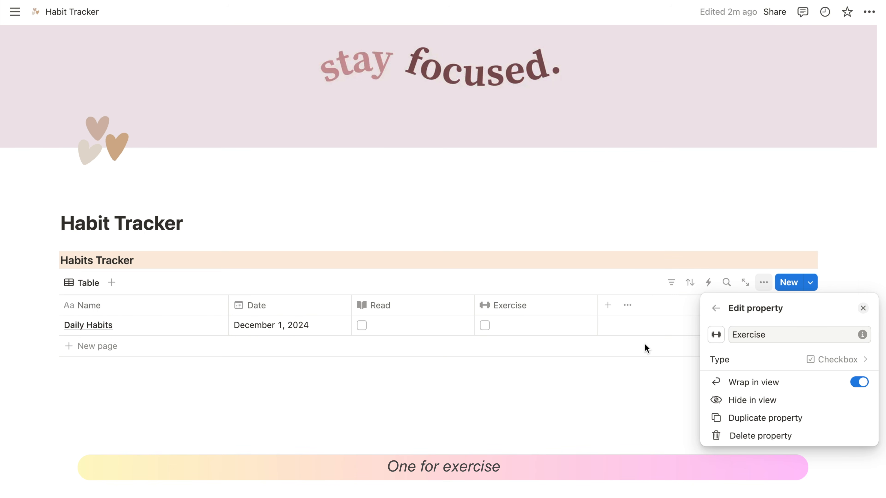
{"action": "left_click", "coordinate": [642, 365]}
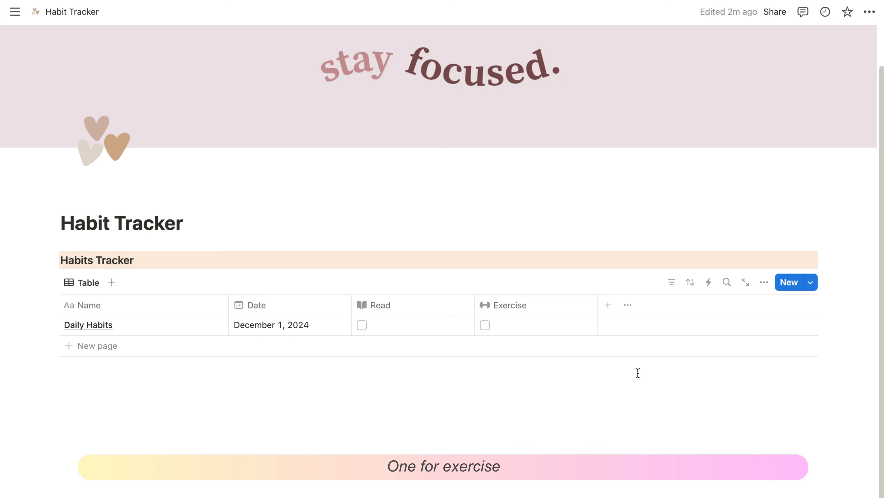
- Add a Checkbox property named "Journal" to the Habits Tracker table and give it the paintbrush icon
{"action": "left_click", "coordinate": [608, 306]}
{"action": "type", "text": "check"}
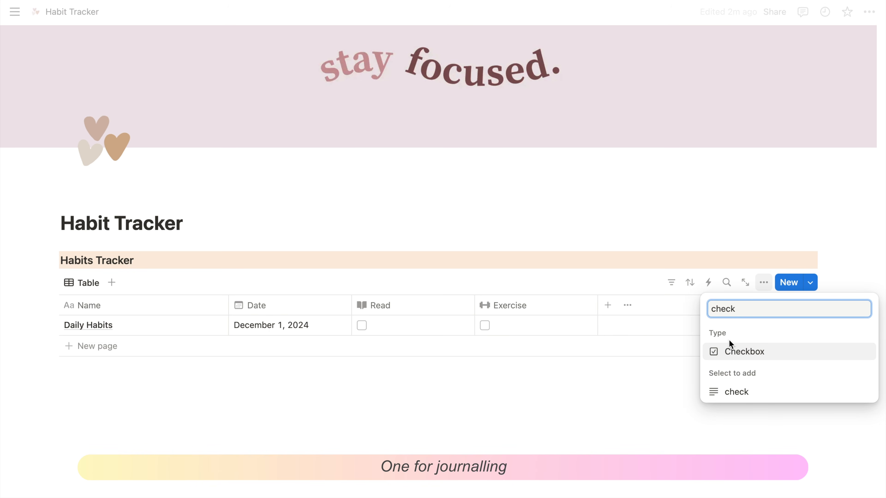
{"action": "left_click", "coordinate": [746, 356]}
{"action": "type", "text": "Joun"}
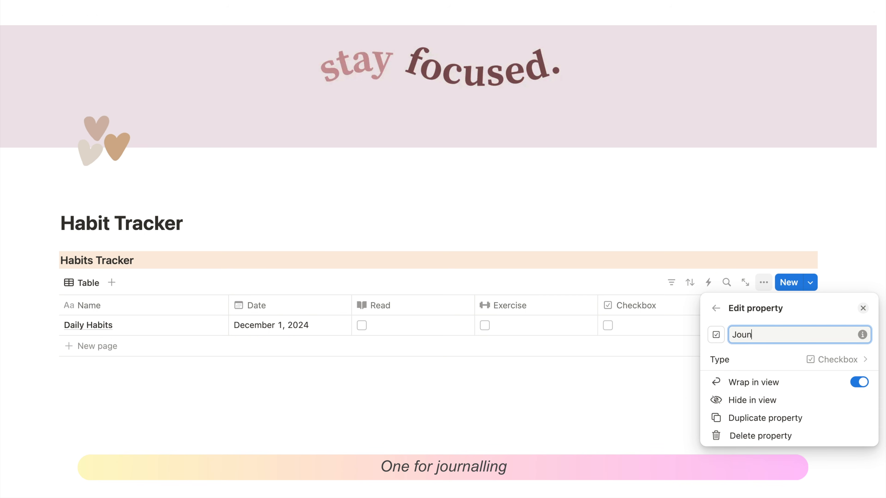
{"action": "type", "text": "ral"}
{"action": "key", "text": "BackSpace"}
{"action": "key", "text": "BackSpace"}
{"action": "key", "text": "BackSpace"}
{"action": "key", "text": "BackSpace"}
{"action": "key", "text": "BackSpace"}
{"action": "key", "text": "BackSpace"}
{"action": "type", "text": "ournal"}
{"action": "left_click", "coordinate": [716, 335]}
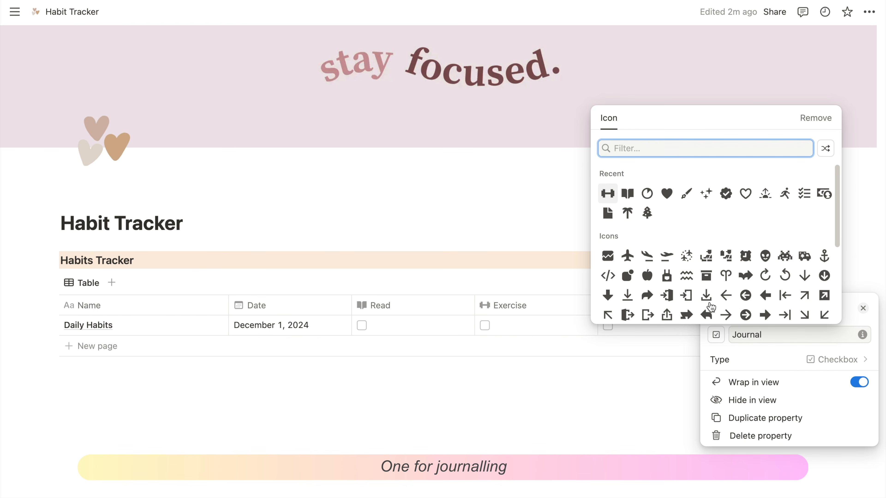
{"action": "left_click", "coordinate": [684, 194]}
{"action": "left_click", "coordinate": [650, 439]}
- Add a Checkbox property named "Meditate" to the Habits Tracker table and give it the solid heart icon
{"action": "left_click", "coordinate": [732, 306]}
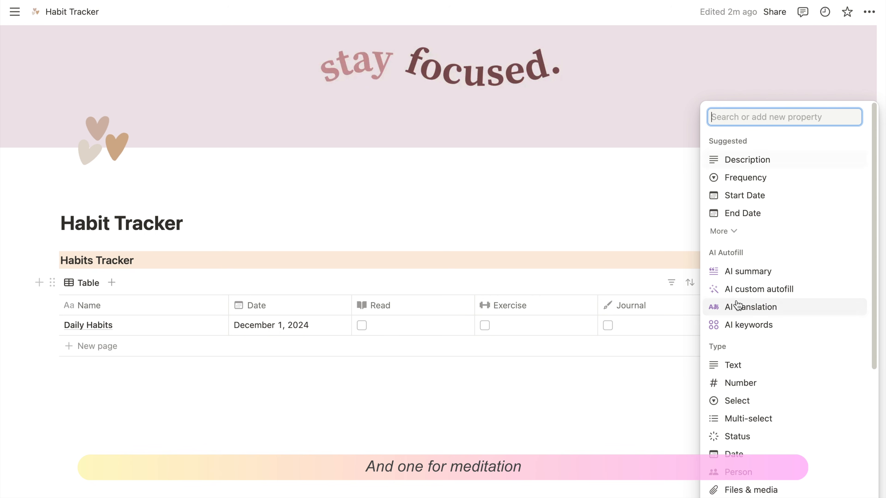
{"action": "type", "text": "check"}
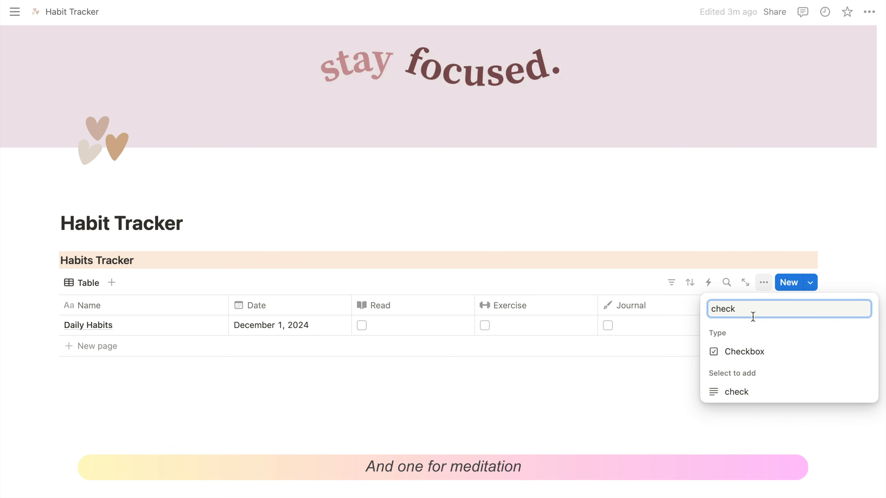
{"action": "left_click", "coordinate": [741, 349]}
{"action": "type", "text": "Meditate"}
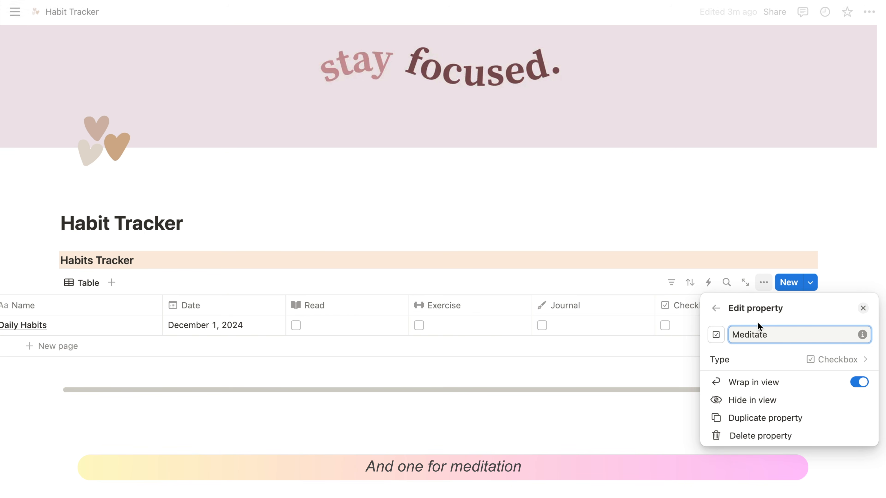
{"action": "left_click", "coordinate": [716, 335]}
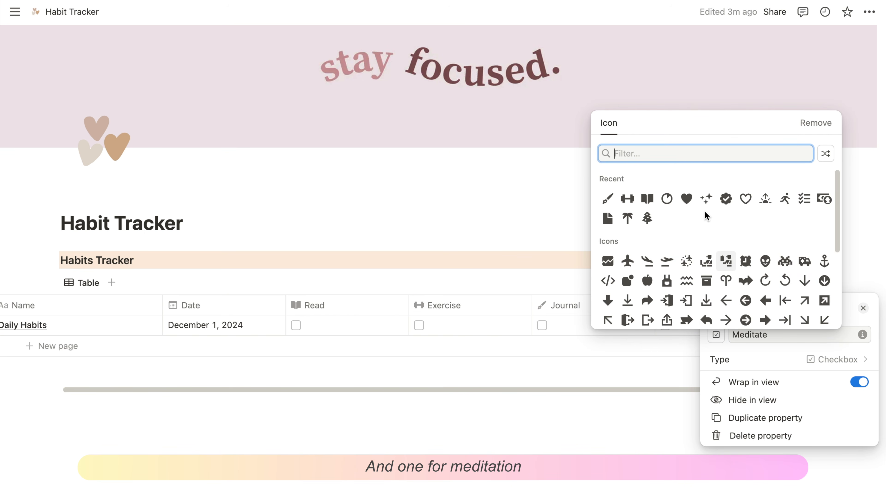
{"action": "left_click", "coordinate": [687, 200]}
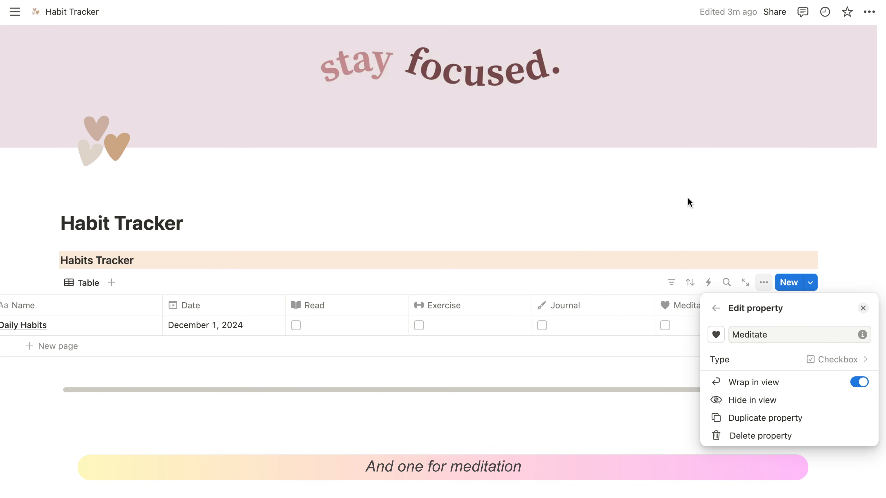
{"action": "left_click", "coordinate": [596, 446]}
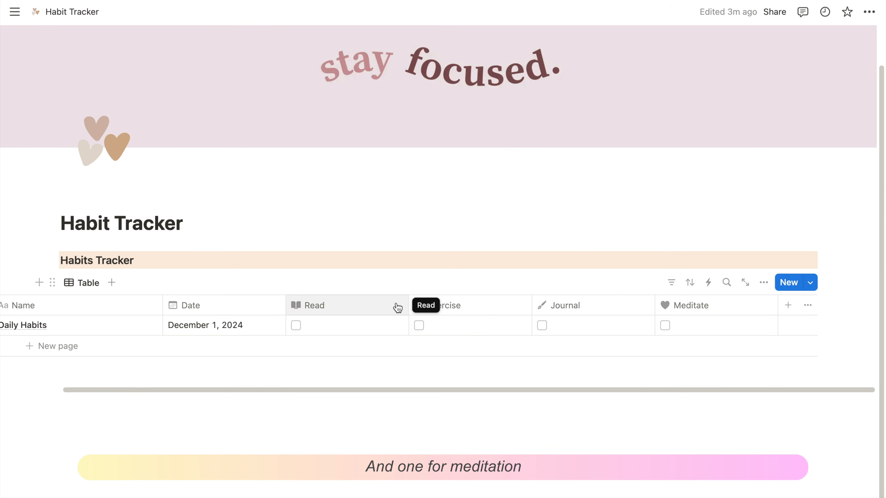
- Narrow the Read, Exercise, Journal and Meditate columns so each just fits its heading
{"action": "left_click_drag", "start_coordinate": [409, 305], "coordinate": [342, 315]}
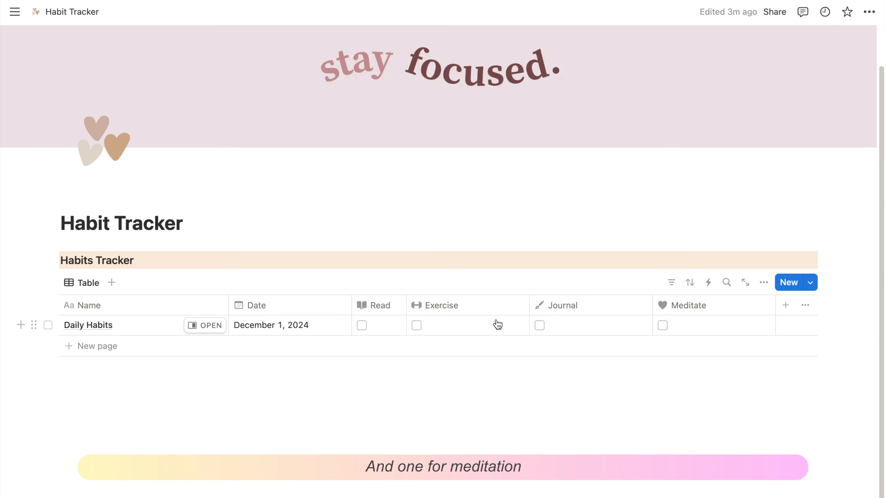
{"action": "left_click_drag", "start_coordinate": [529, 305], "coordinate": [466, 310]}
{"action": "left_click_drag", "start_coordinate": [590, 310], "coordinate": [523, 309]}
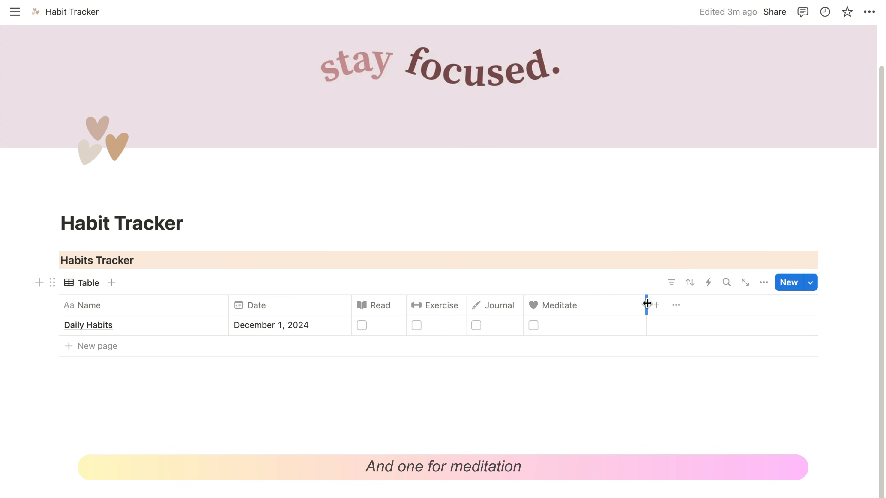
{"action": "left_click_drag", "start_coordinate": [646, 305], "coordinate": [585, 307]}
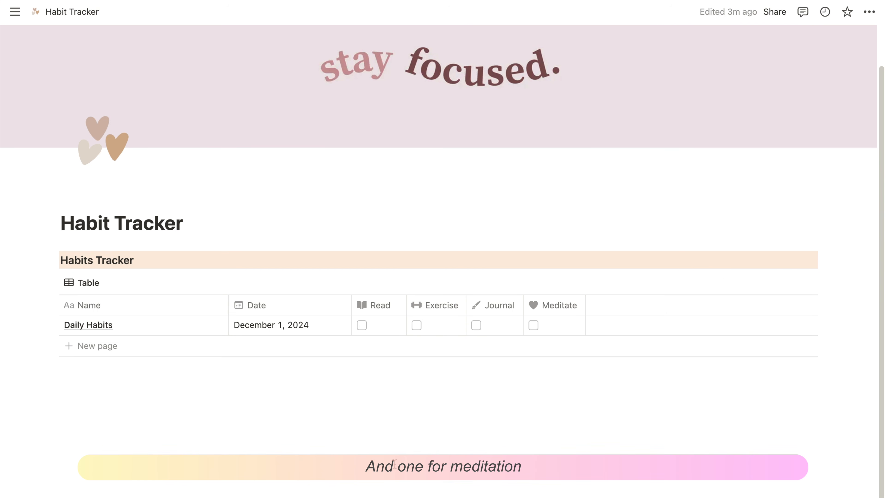
- Add a Formula property named "Progress" to the table and give it the circular progress icon
{"action": "left_click", "coordinate": [597, 358]}
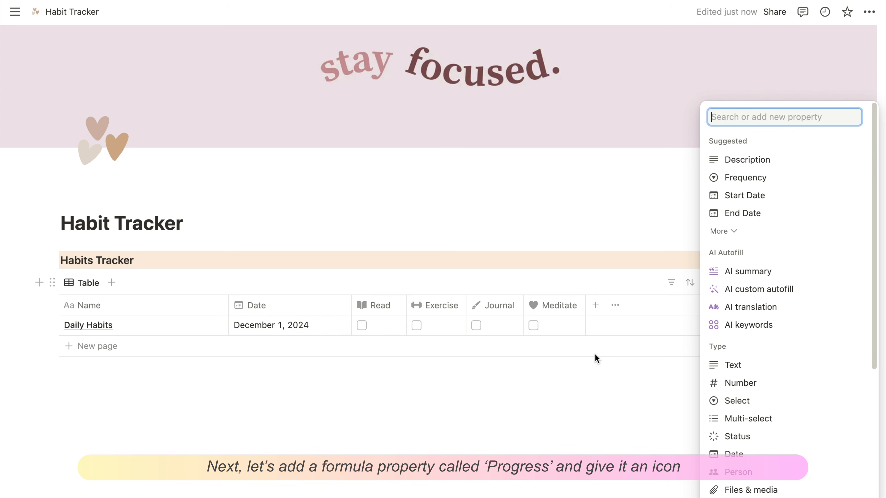
{"action": "type", "text": "formula"}
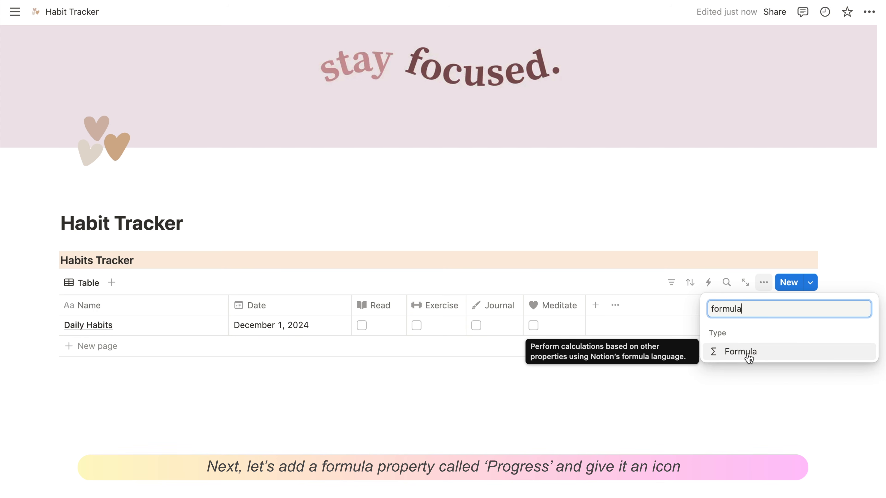
{"action": "left_click", "coordinate": [749, 358]}
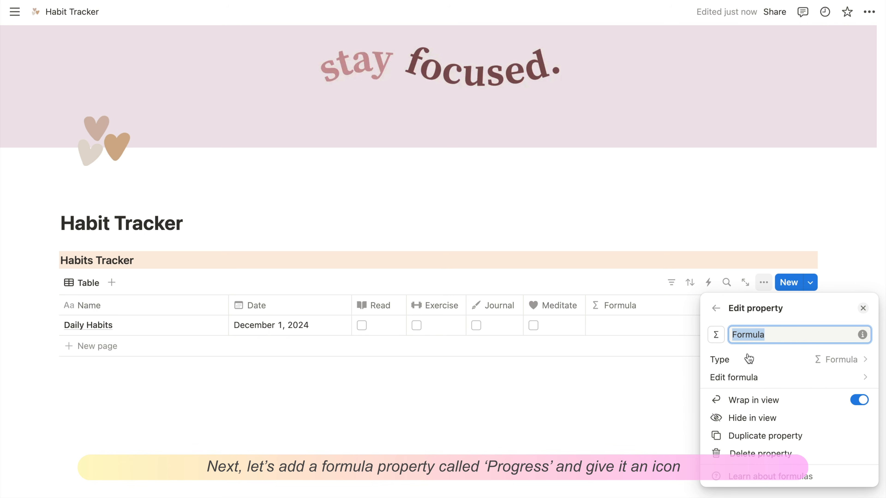
{"action": "type", "text": "Progress"}
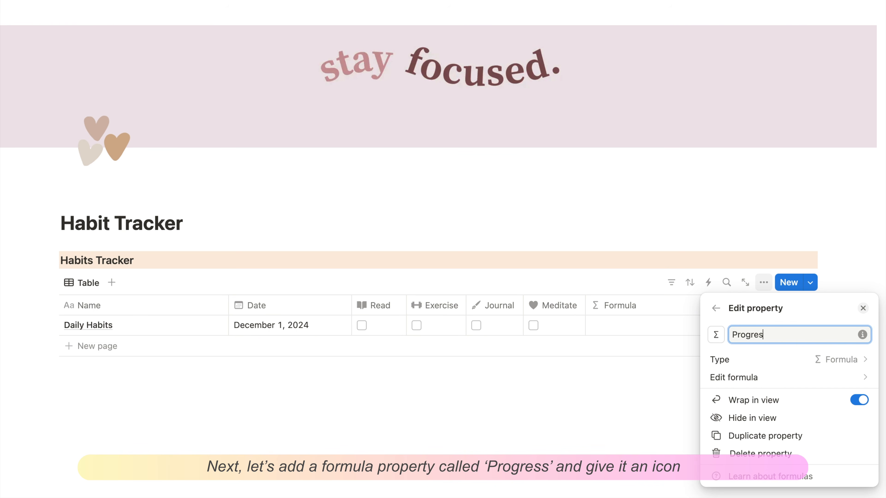
{"action": "left_click", "coordinate": [715, 335]}
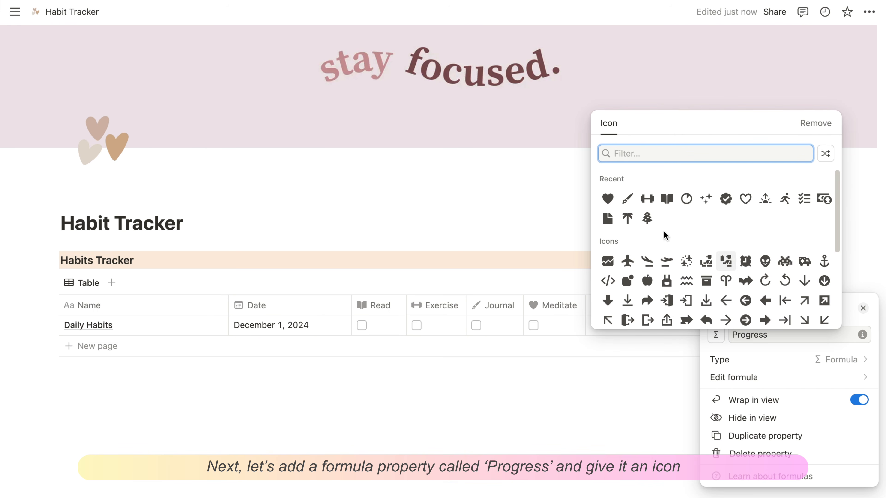
{"action": "left_click", "coordinate": [687, 200]}
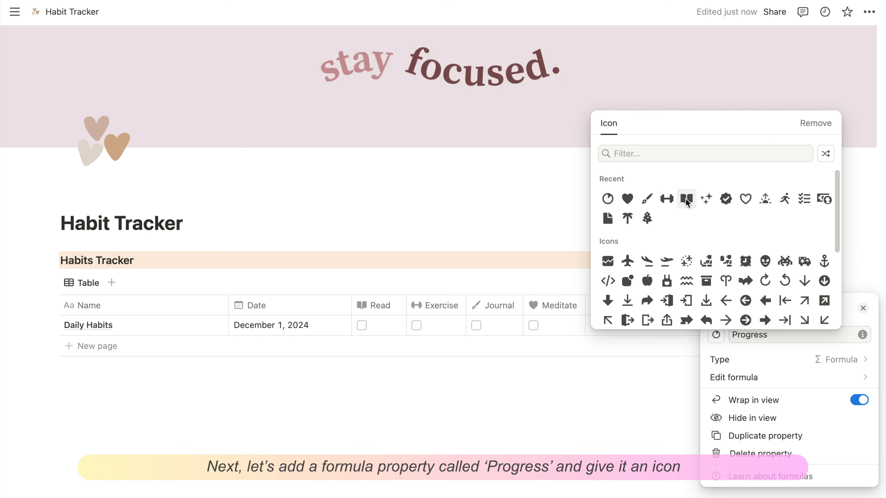
{"action": "left_click", "coordinate": [658, 409]}
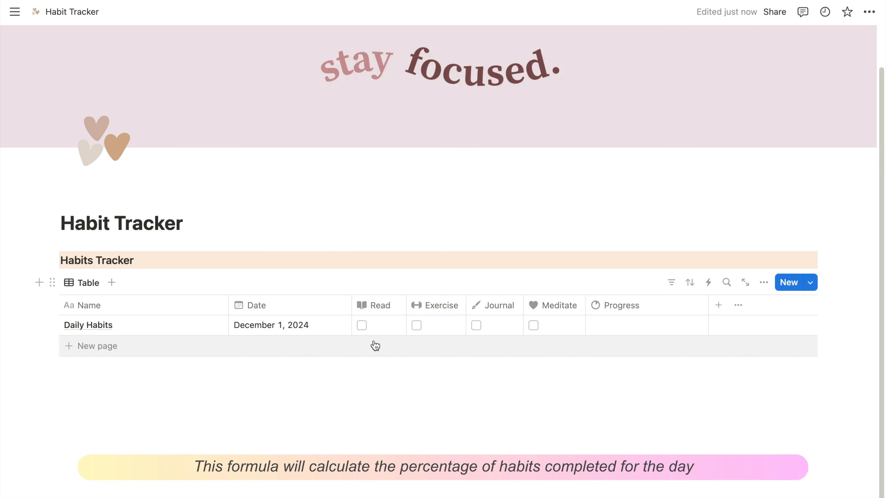
- Tick the Read, Exercise and Journal checkboxes in the Daily Habits row
{"action": "left_click", "coordinate": [362, 325]}
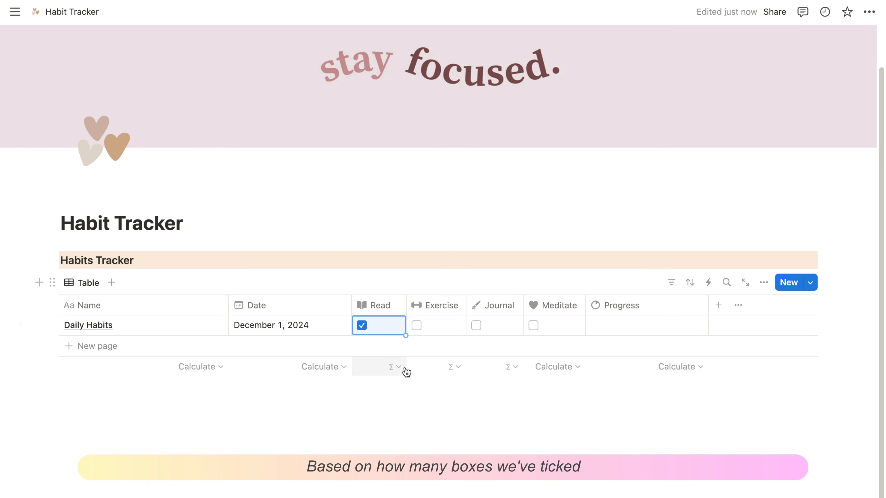
{"action": "left_click", "coordinate": [417, 326]}
{"action": "left_click", "coordinate": [476, 326]}
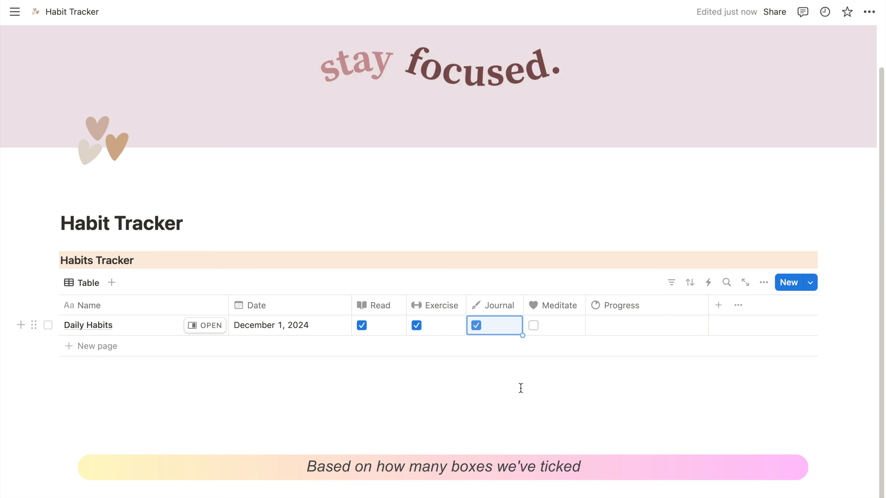
{"action": "left_click", "coordinate": [644, 400]}
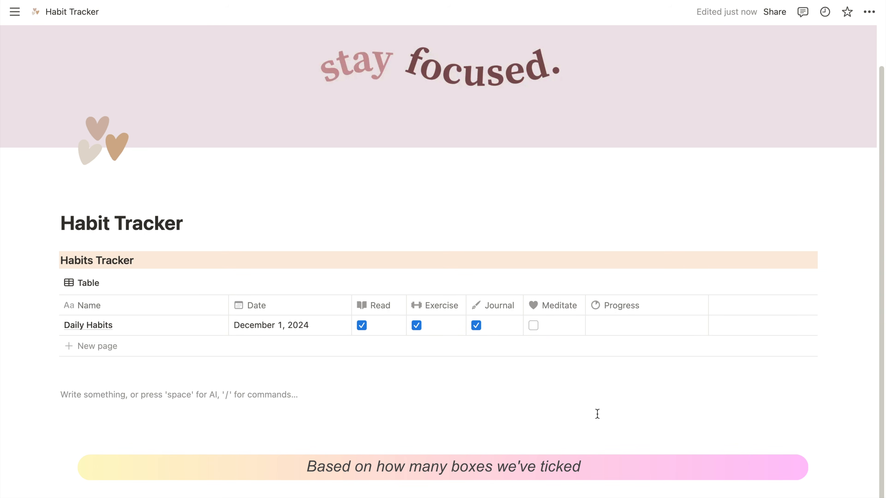
- Start the Progress formula for the Daily Habits row with sum(), placing toNumber(Read) on its own line inside the parentheses
{"action": "left_click", "coordinate": [684, 333]}
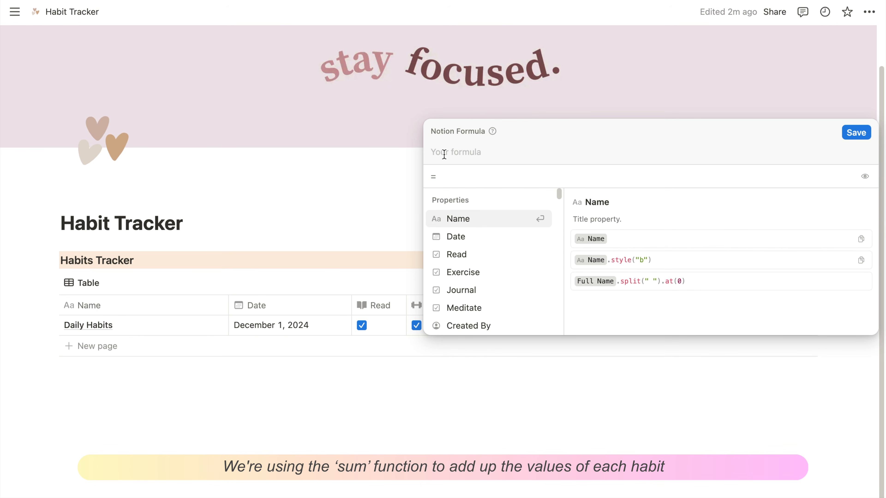
{"action": "type", "text": "sum"}
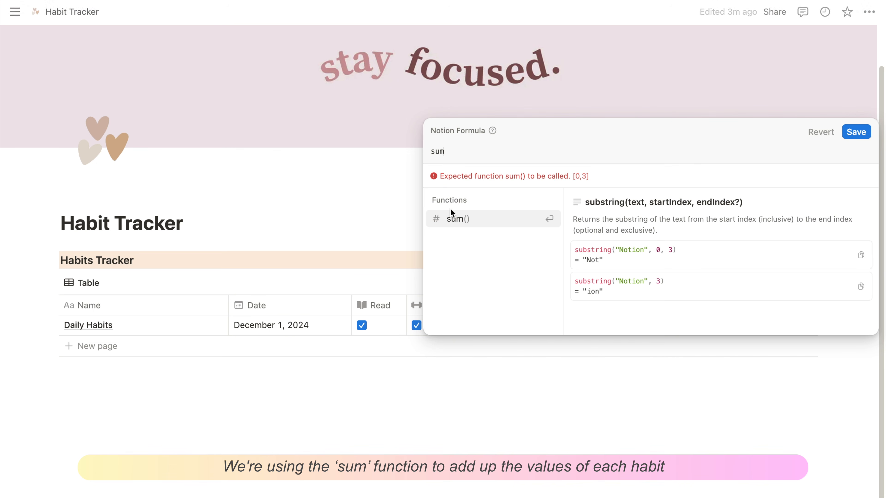
{"action": "left_click", "coordinate": [455, 220]}
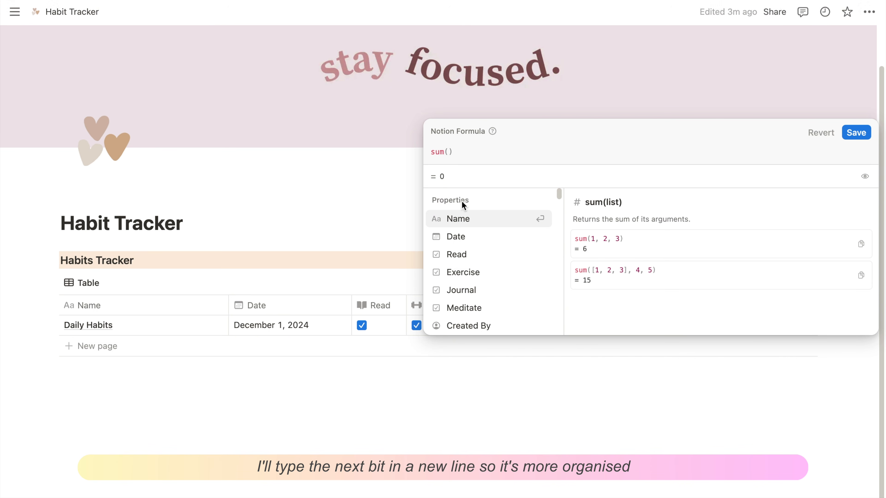
{"action": "key", "text": "shift+Return"}
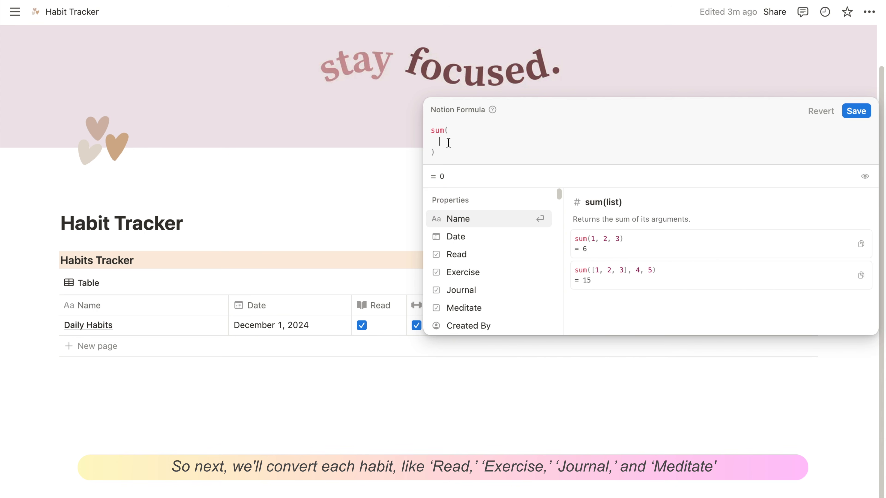
{"action": "type", "text": "to"}
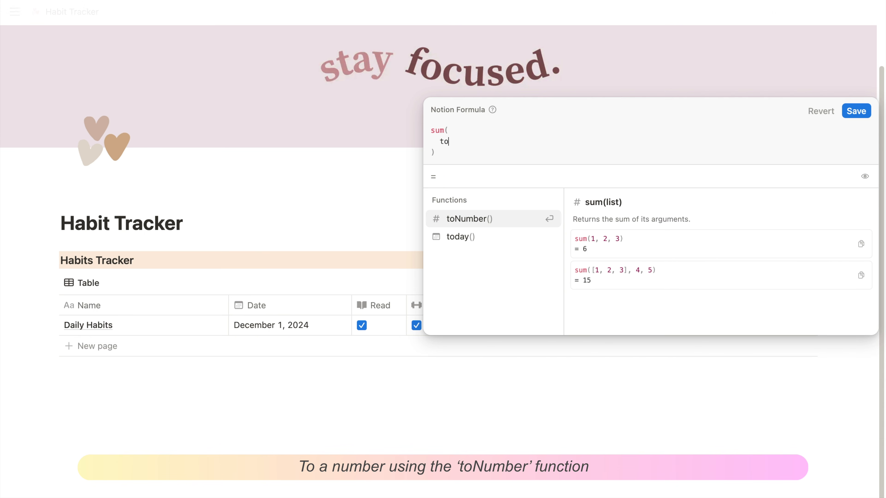
{"action": "left_click", "coordinate": [469, 221]}
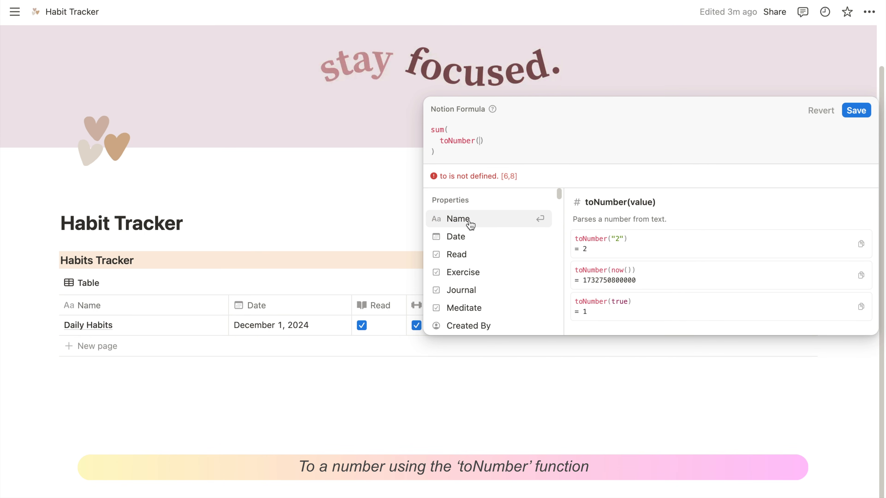
{"action": "left_click", "coordinate": [457, 258]}
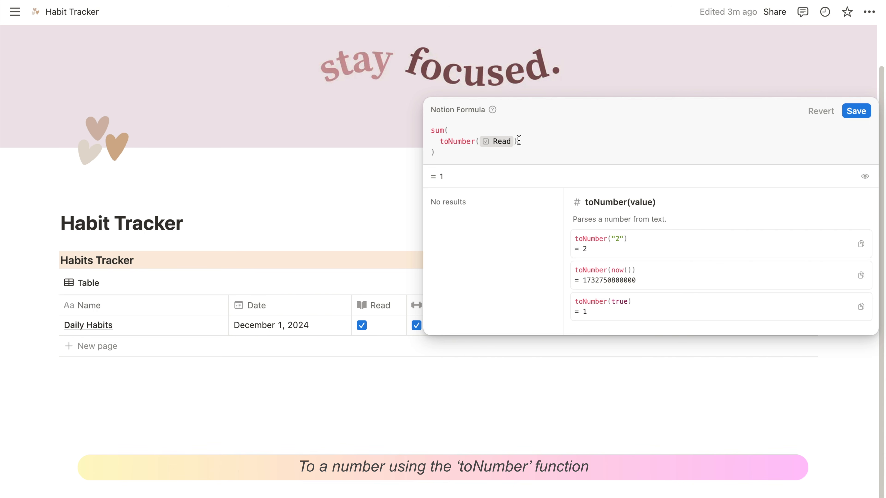
- Add toNumber(Exercise) as the second argument of the sum, separated by a comma and on a new line
{"action": "type", "text": ","}
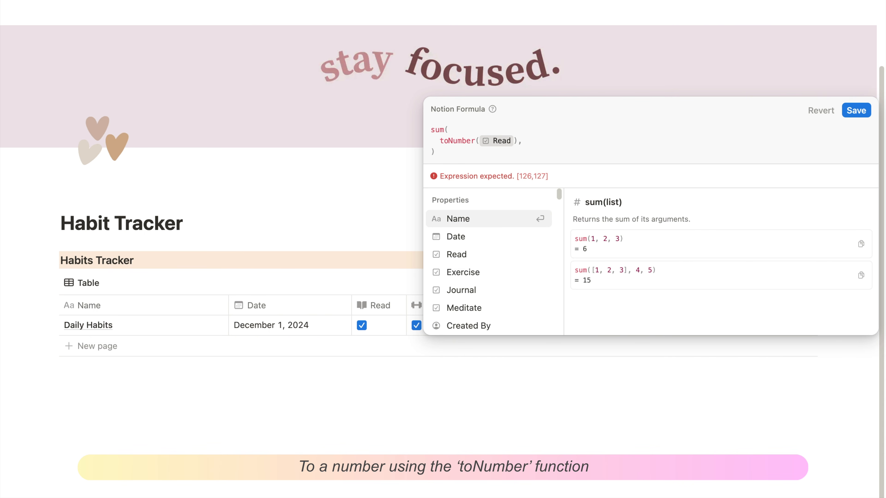
{"action": "key", "text": "shift+Return"}
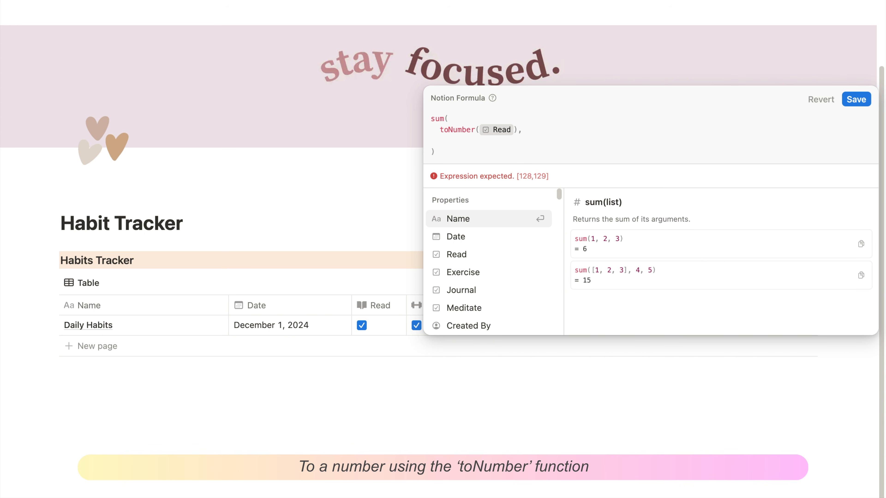
{"action": "type", "text": "to"}
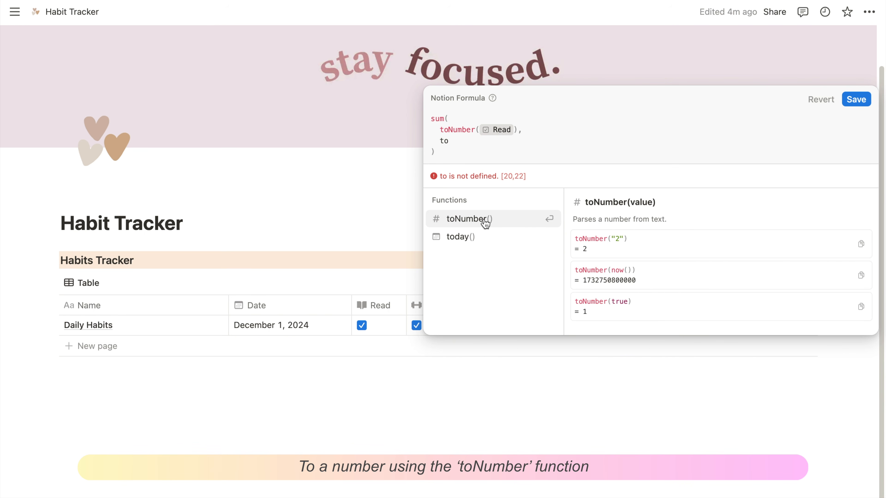
{"action": "left_click", "coordinate": [485, 222]}
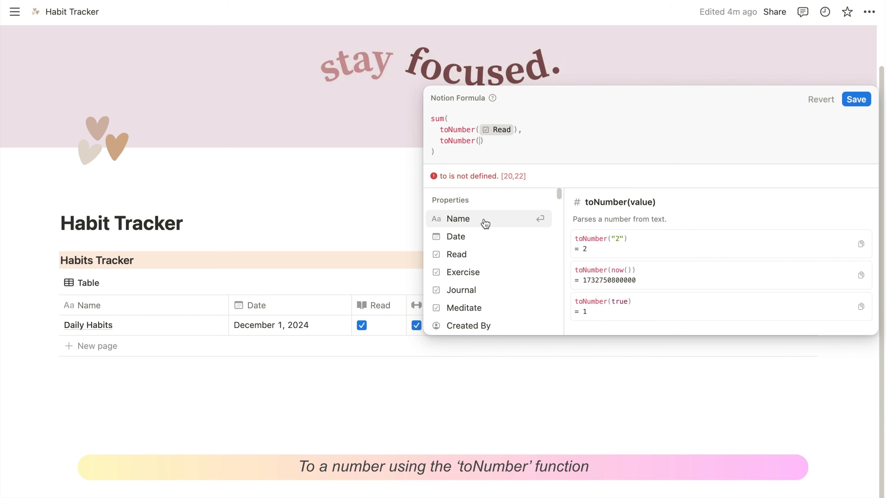
{"action": "left_click", "coordinate": [469, 274]}
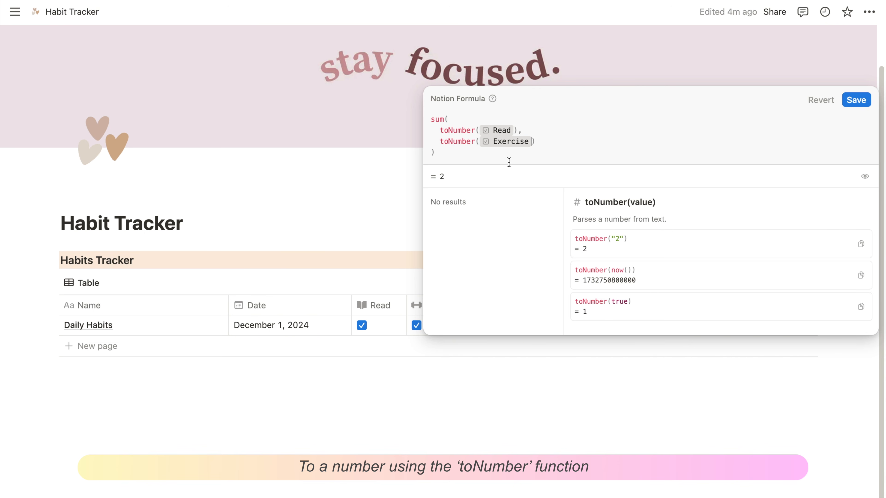
- Add toNumber(Journal) as the third argument of the sum, on a new line after a comma
{"action": "left_click", "coordinate": [541, 141]}
{"action": "type", "text": ","}
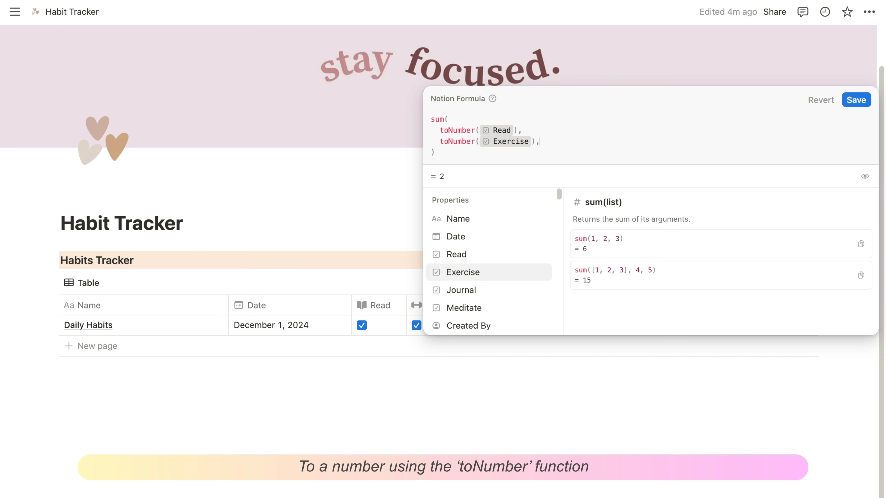
{"action": "key", "text": "Return"}
{"action": "type", "text": "to"}
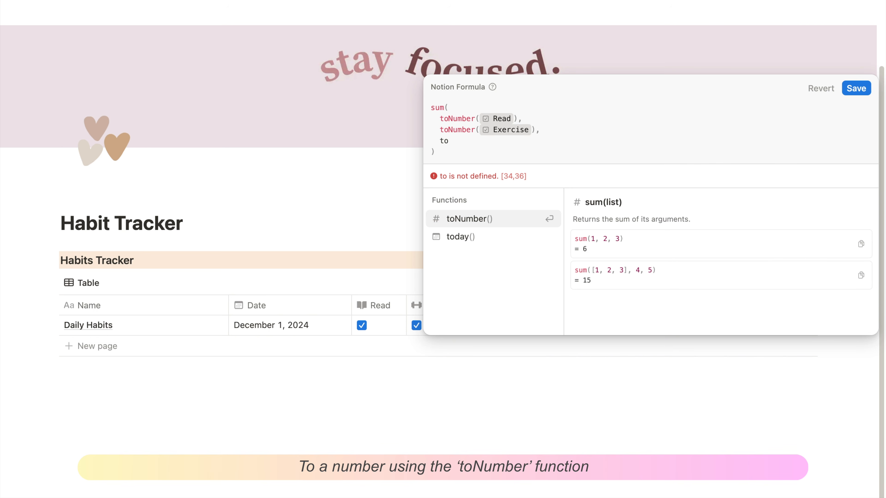
{"action": "left_click", "coordinate": [492, 222]}
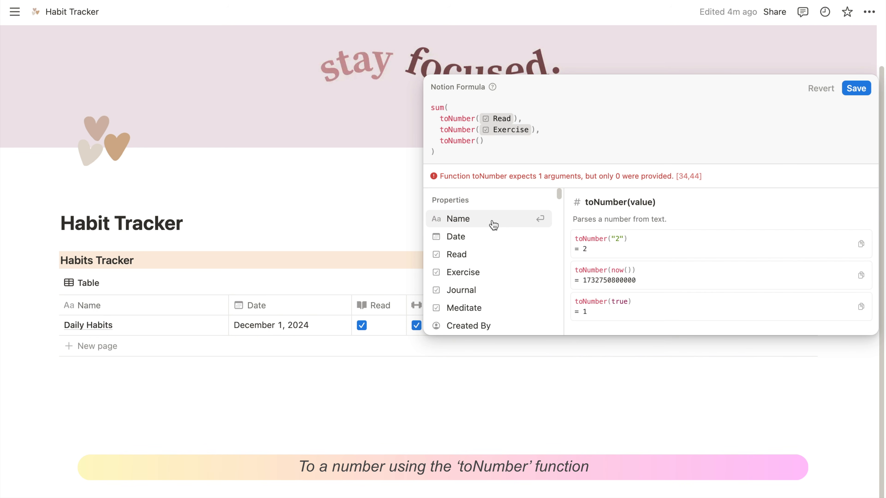
{"action": "left_click", "coordinate": [482, 290]}
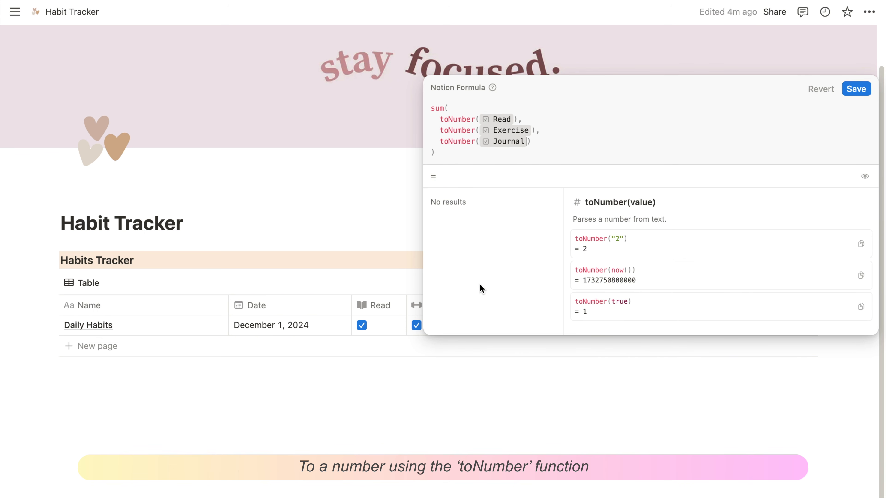
- Add toNumber(Meditate) as the fourth argument of the sum on a new line and save the Progress formula
{"action": "left_click", "coordinate": [539, 145]}
{"action": "type", "text": ","}
{"action": "key", "text": "shift+Return"}
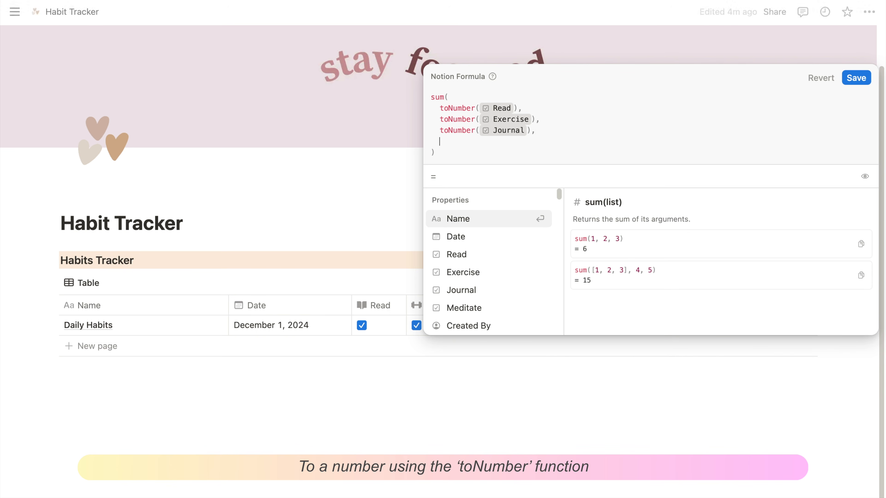
{"action": "type", "text": "to"}
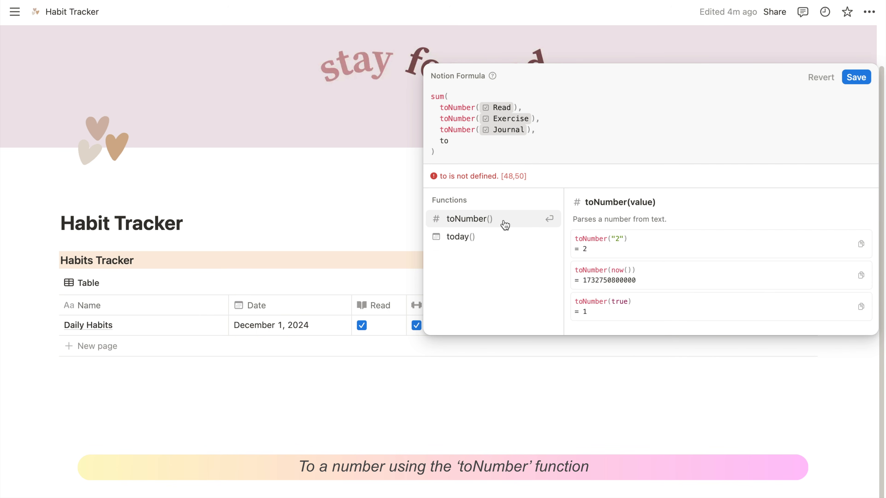
{"action": "left_click", "coordinate": [505, 226]}
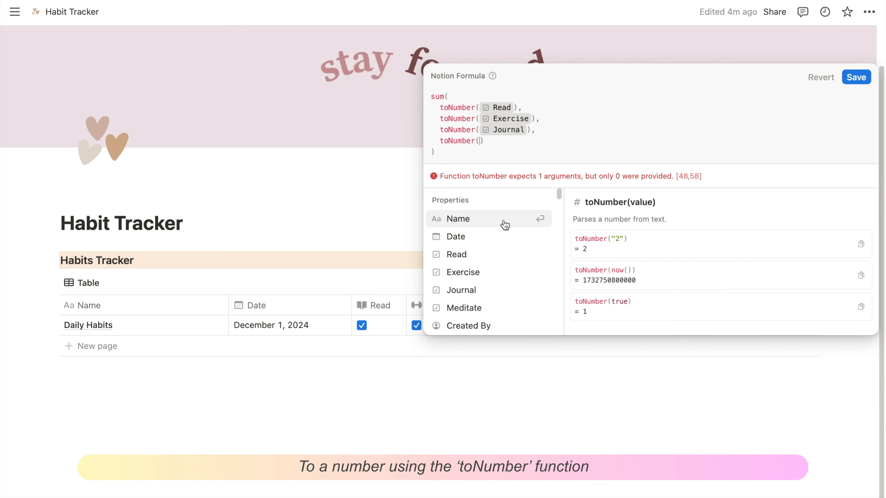
{"action": "left_click", "coordinate": [501, 308]}
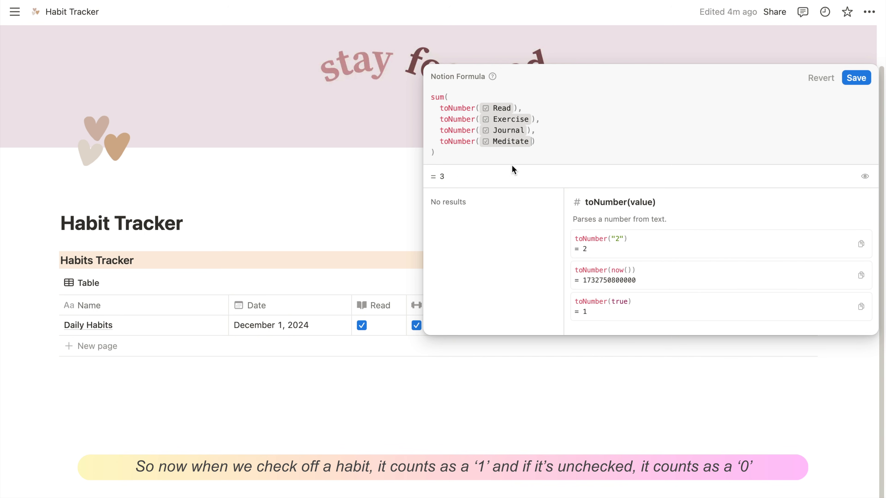
{"action": "left_click", "coordinate": [853, 80]}
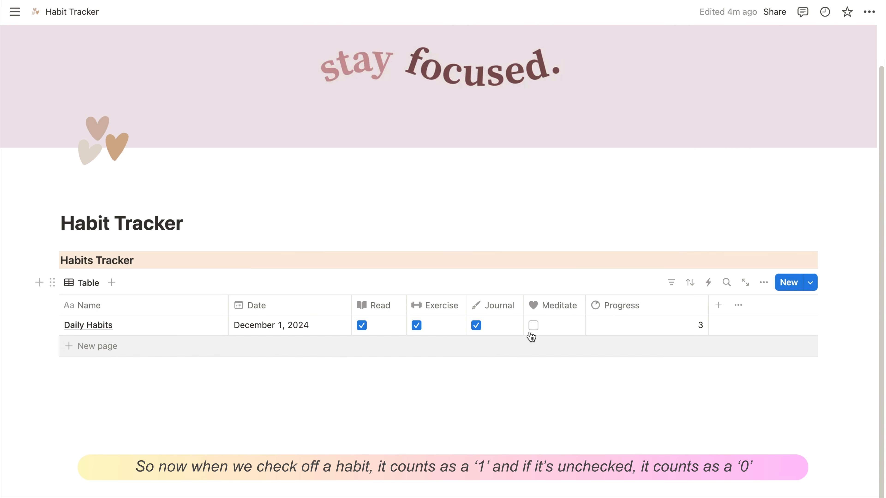
- Test the Progress formula by ticking and unticking Meditate and unticking Journal in the Daily Habits row
{"action": "left_click", "coordinate": [533, 325]}
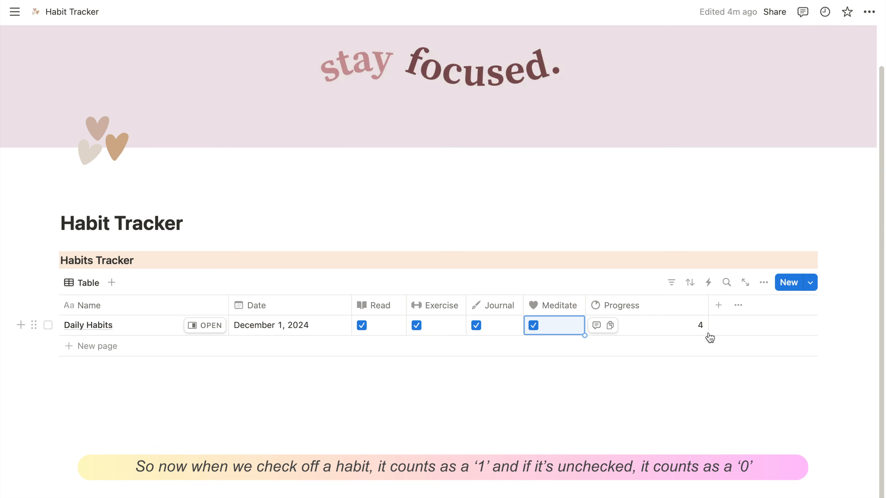
{"action": "left_click", "coordinate": [534, 326]}
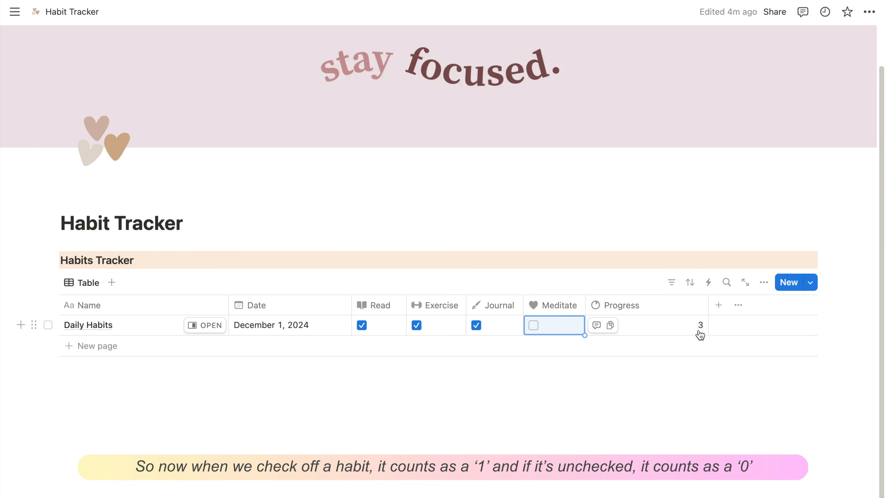
{"action": "left_click", "coordinate": [483, 332]}
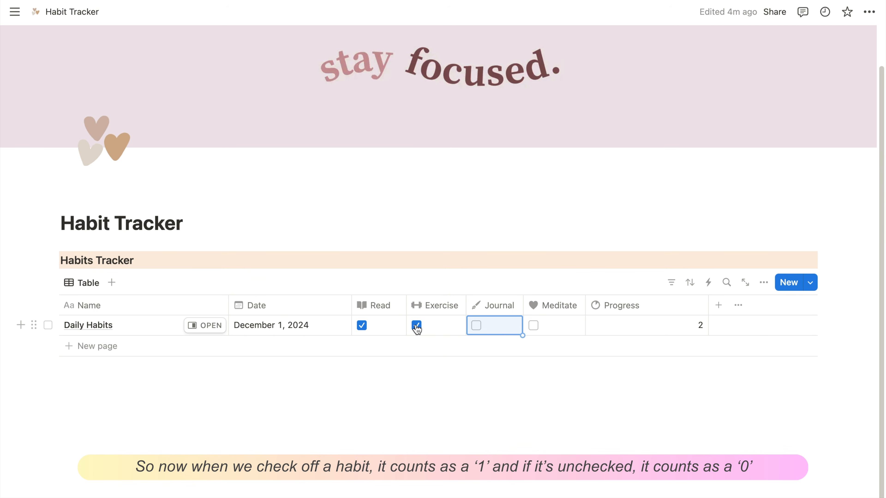
- Append "/ 4" after the closing parenthesis of the Progress formula's sum and save it
{"action": "left_click", "coordinate": [642, 331]}
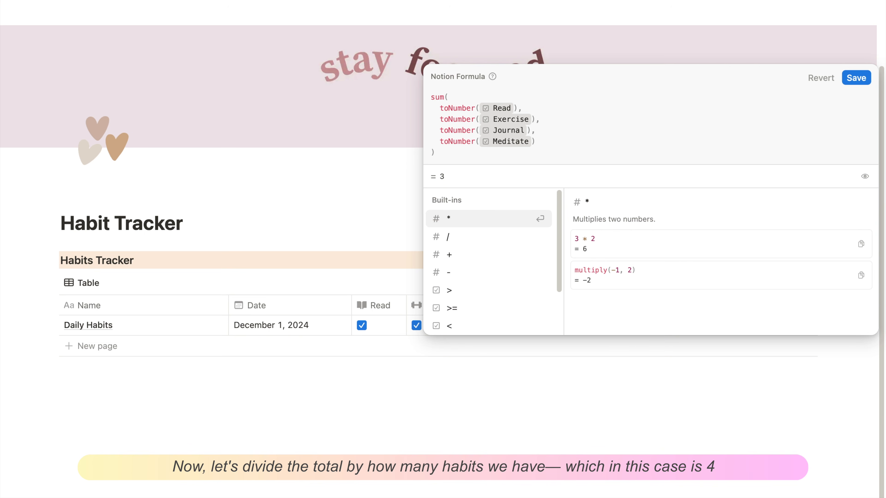
{"action": "type", "text": "/ 4"}
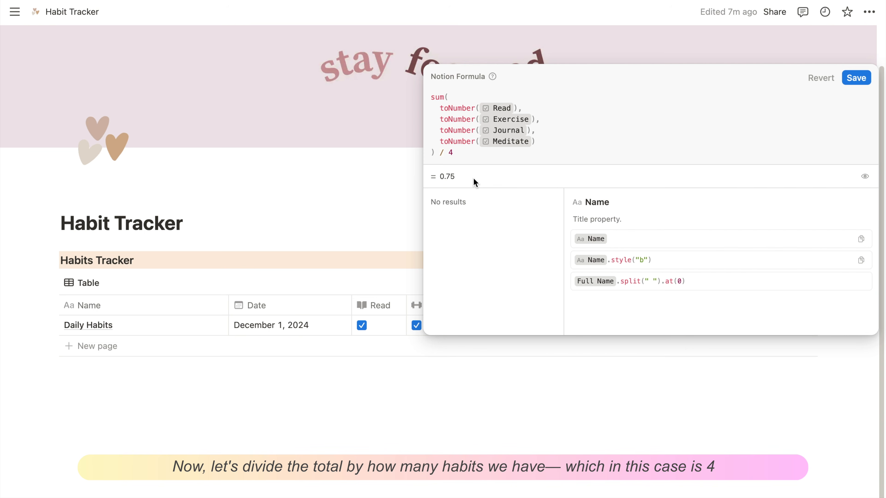
{"action": "key", "text": "Return"}
- Set the number format of the Progress property to Percent
{"action": "left_click", "coordinate": [669, 308]}
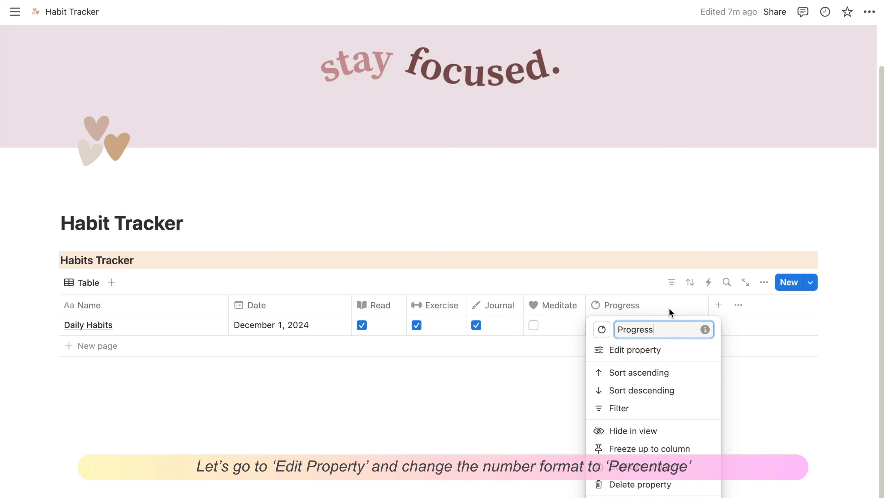
{"action": "left_click", "coordinate": [662, 351]}
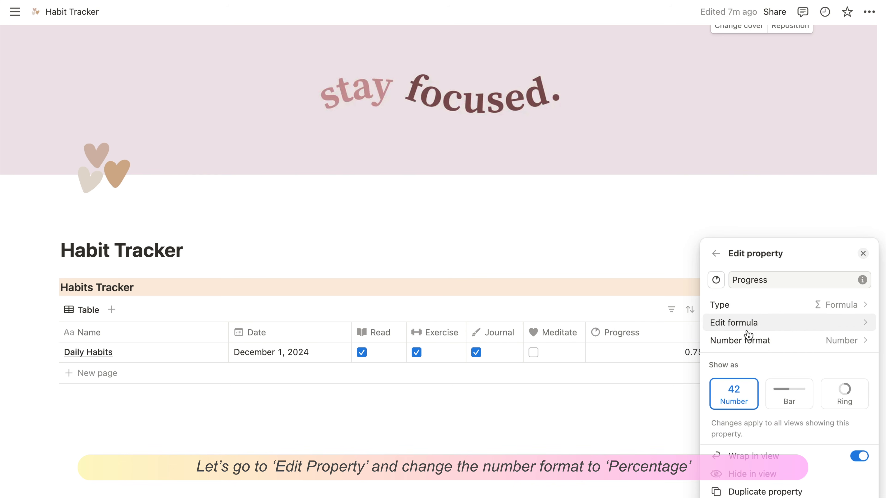
{"action": "left_click", "coordinate": [759, 343]}
{"action": "left_click", "coordinate": [779, 239]}
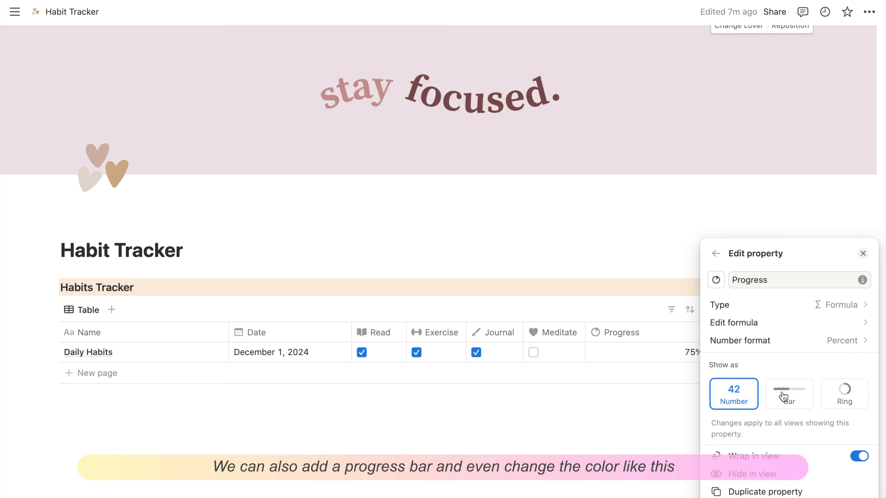
- Show the Progress property as a bar in yellow and close the property settings
{"action": "left_click", "coordinate": [783, 397]}
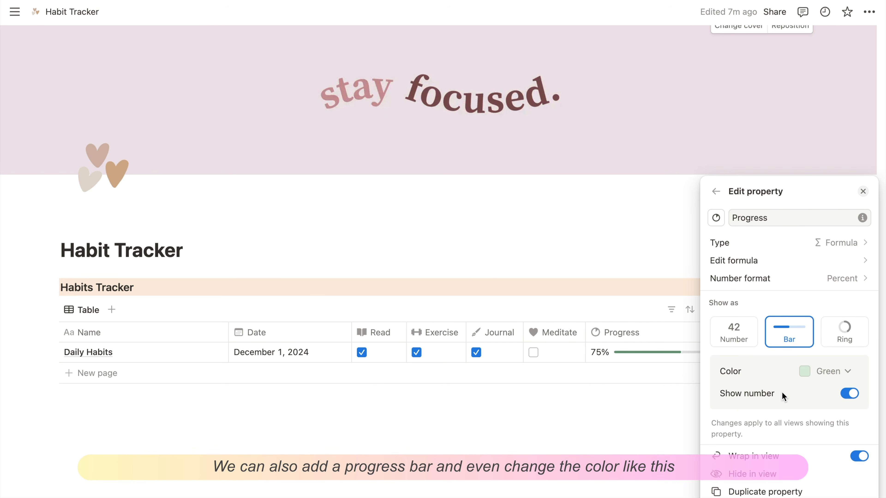
{"action": "left_click", "coordinate": [824, 371]}
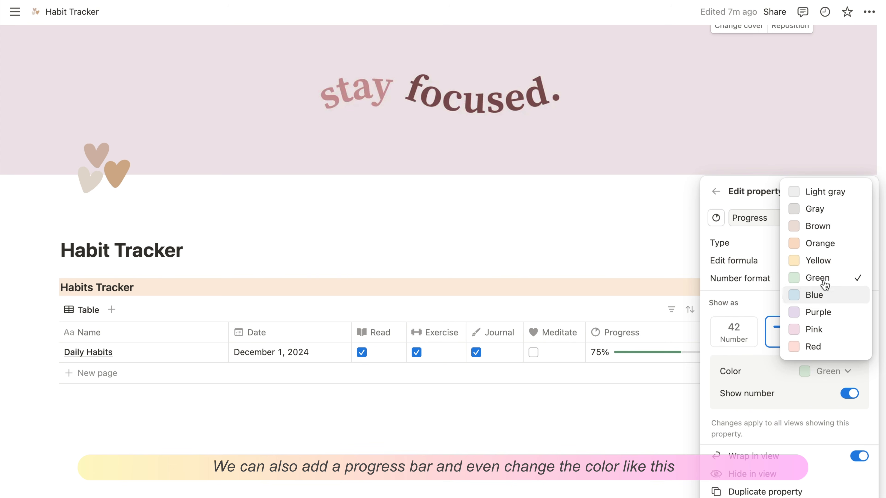
{"action": "left_click", "coordinate": [821, 262]}
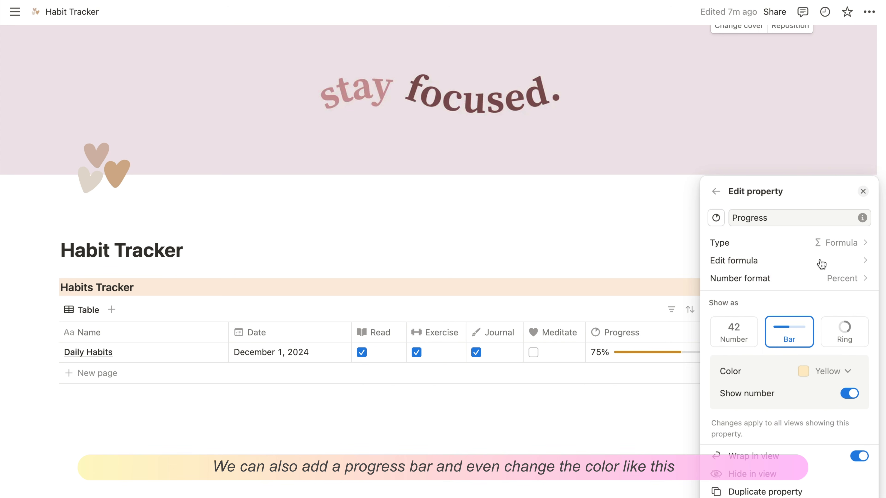
{"action": "left_click", "coordinate": [635, 448]}
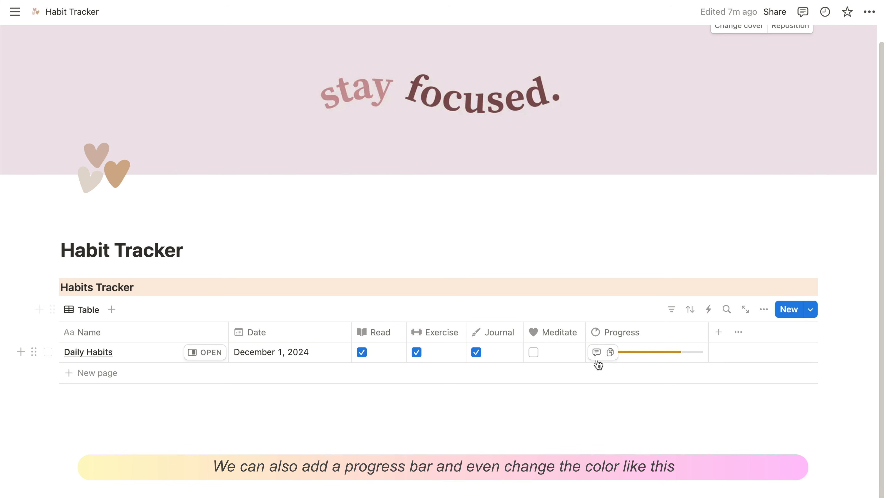
- Test the Progress bar by unticking Journal, Exercise and Read in the Daily Habits row and ticking them again
{"action": "left_click", "coordinate": [477, 354]}
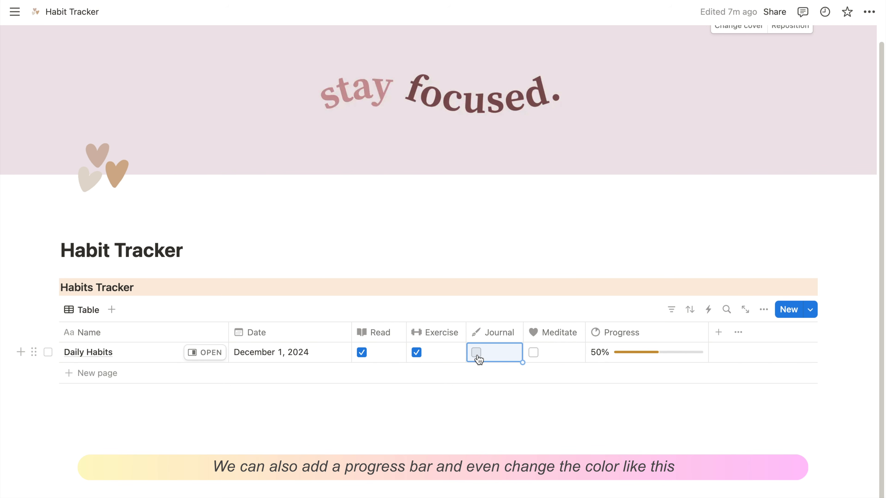
{"action": "left_click", "coordinate": [416, 353]}
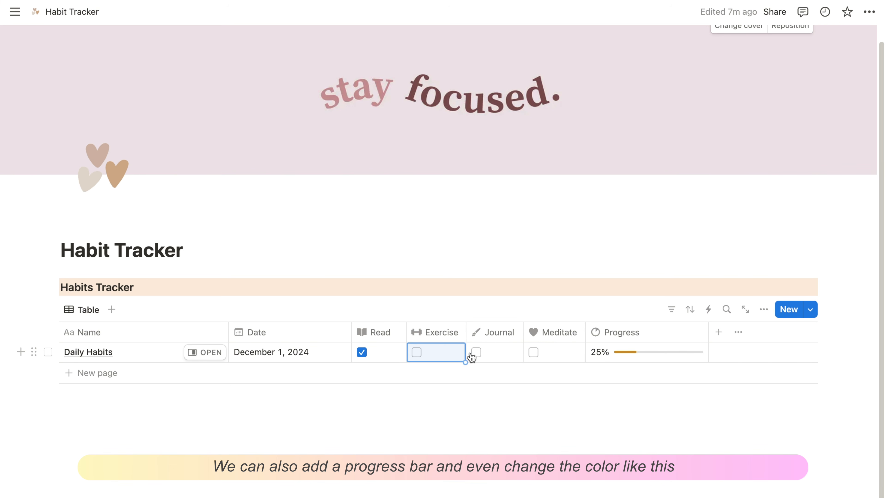
{"action": "left_click", "coordinate": [362, 353]}
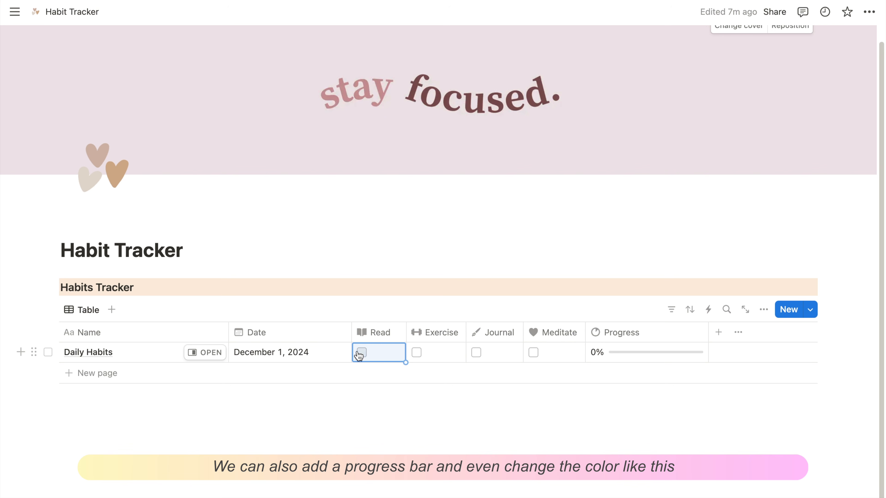
{"action": "left_click", "coordinate": [416, 354]}
{"action": "left_click", "coordinate": [475, 358]}
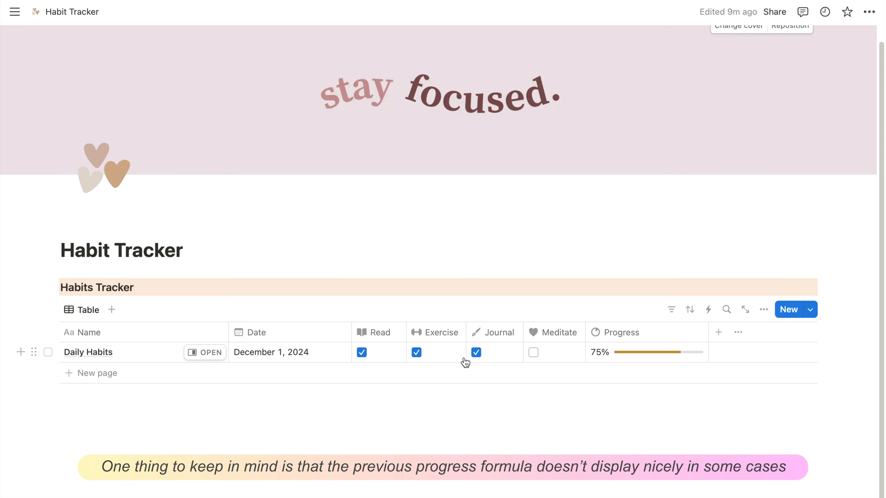
- Delete the Journal property from the Habits Tracker database and confirm the deletion
{"action": "left_click", "coordinate": [499, 335]}
{"action": "left_click", "coordinate": [504, 288]}
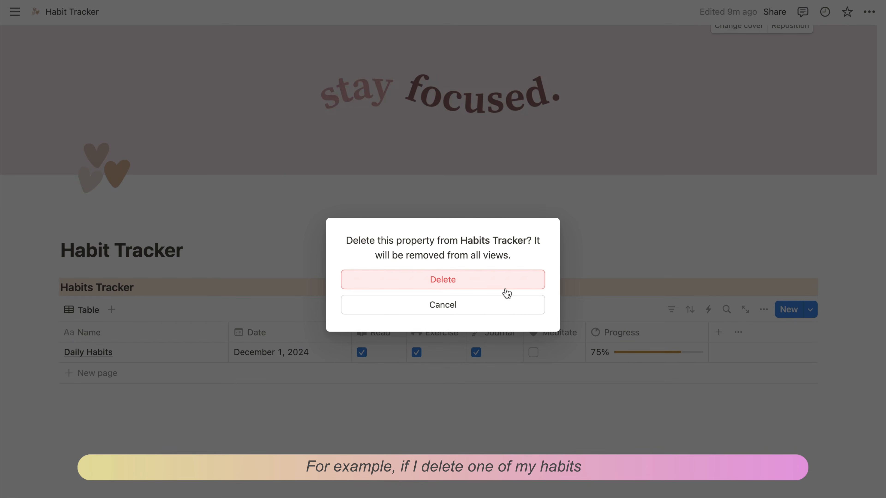
{"action": "left_click", "coordinate": [514, 286]}
- Remove the toNumber(Journal) line from the Progress formula, change its divisor to 3 and close the editor
{"action": "left_click", "coordinate": [552, 354]}
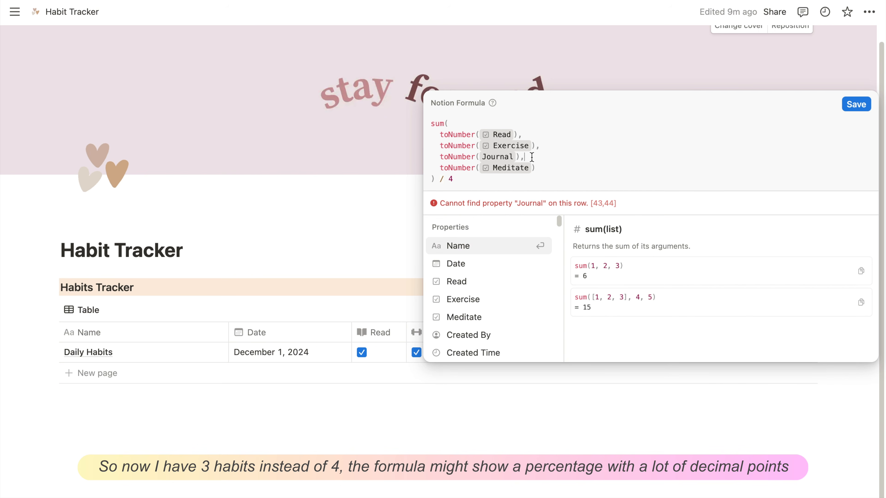
{"action": "left_click_drag", "start_coordinate": [544, 158], "coordinate": [431, 158]}
{"action": "key", "text": "BackSpace"}
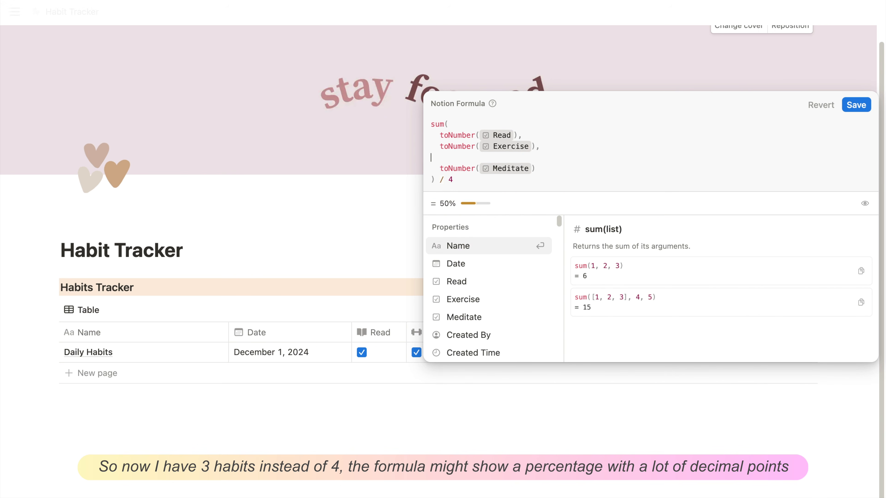
{"action": "left_click", "coordinate": [460, 181]}
{"action": "key", "text": "BackSpace"}
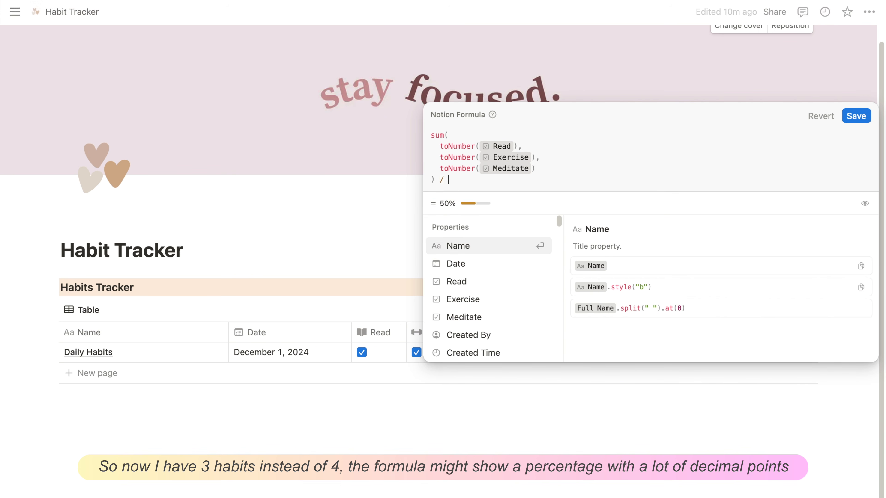
{"action": "type", "text": "3"}
{"action": "left_click", "coordinate": [640, 365]}
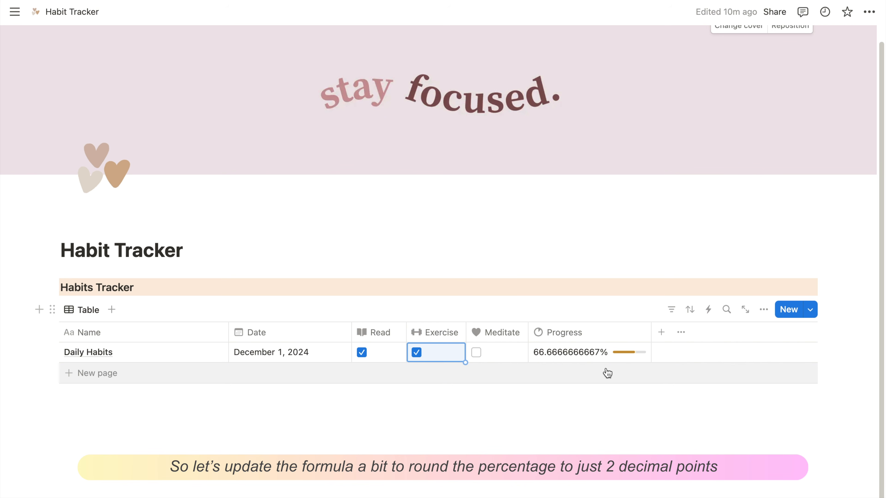
{"action": "left_click", "coordinate": [498, 418]}
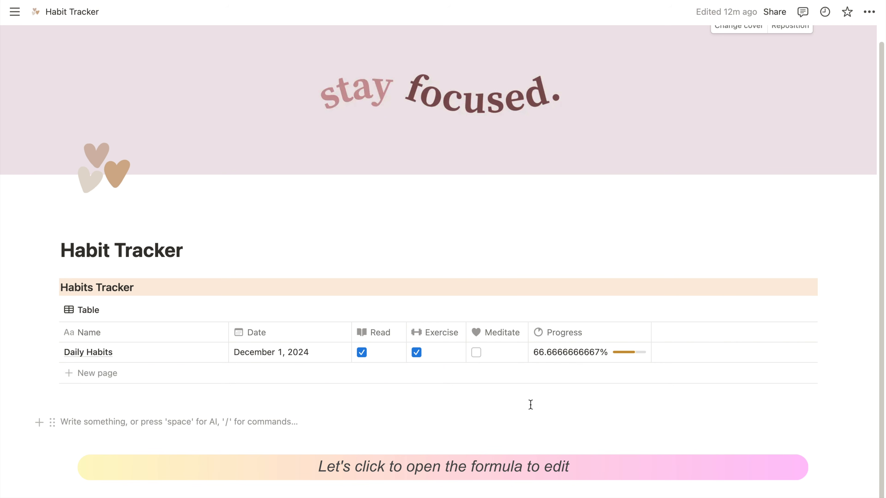
- Insert "round((" before sum in the Progress formula and add a closing parenthesis after "/ 3"
{"action": "left_click", "coordinate": [599, 352]}
{"action": "key", "text": "super+Up"}
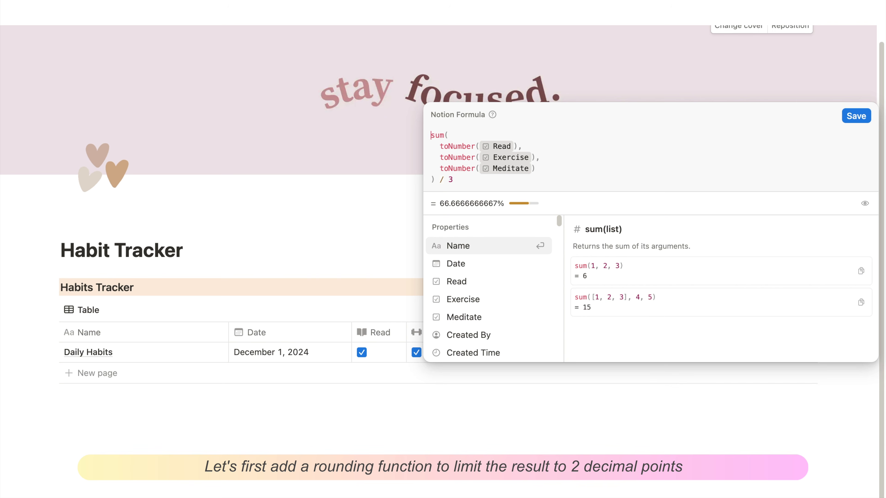
{"action": "type", "text": "round"}
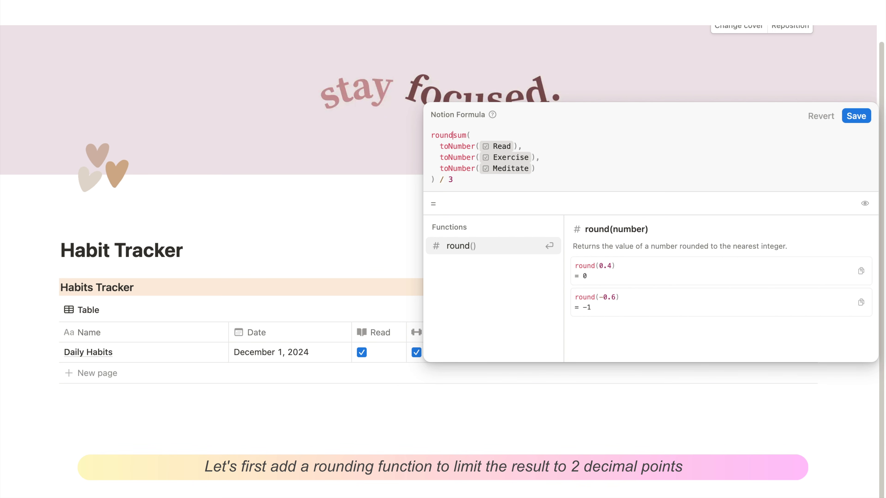
{"action": "type", "text": "(("}
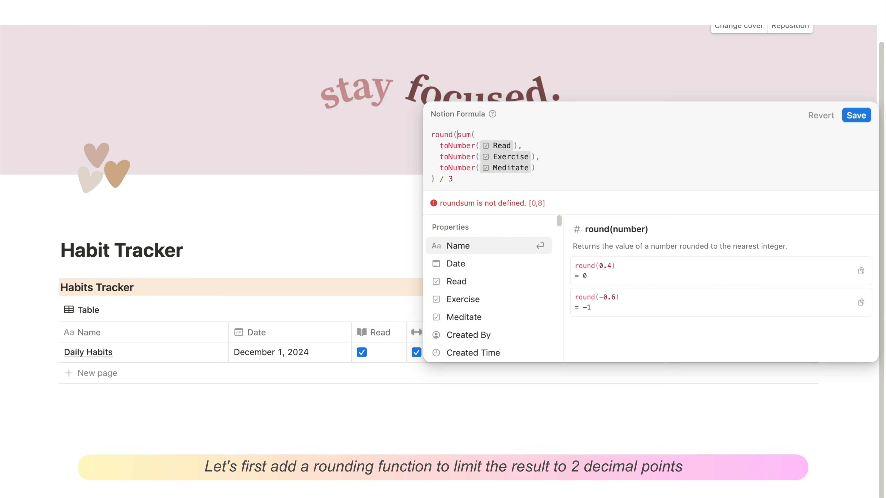
{"action": "left_click", "coordinate": [479, 181]}
{"action": "type", "text": ")"}
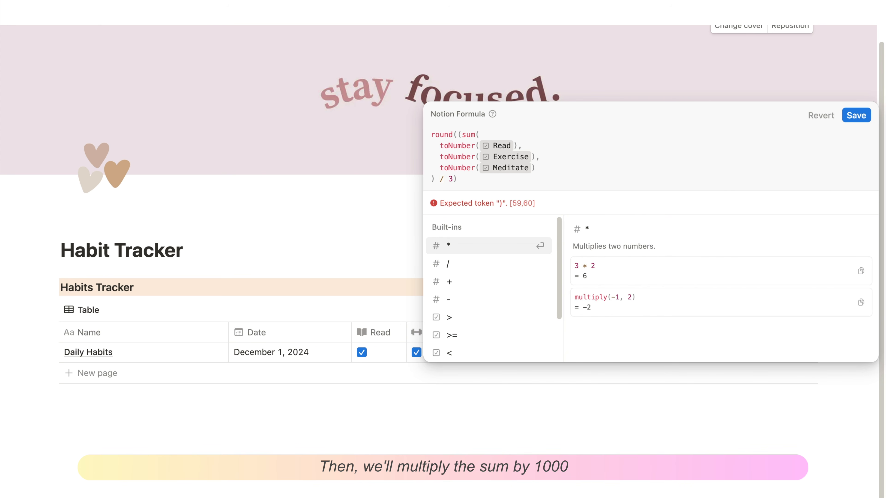
- Append " * 1000) / 1000" to the end of the Progress formula and save it
{"action": "type", "text": " * 1000"}
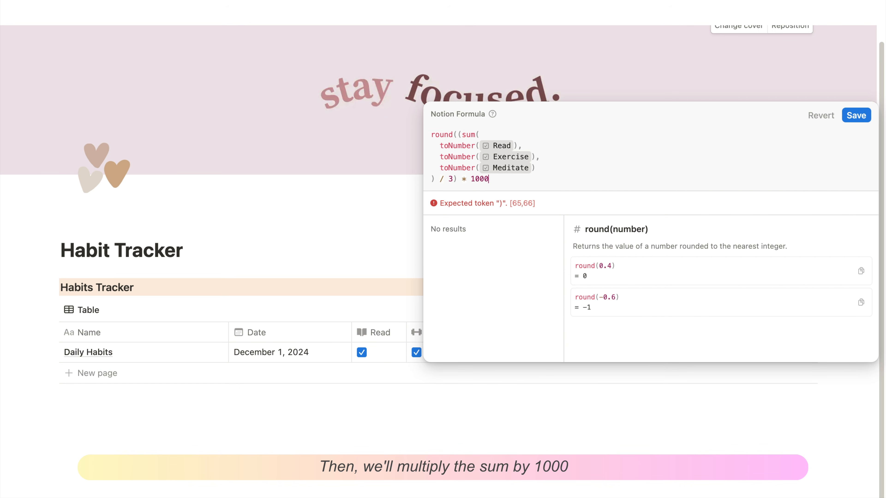
{"action": "type", "text": ") "}
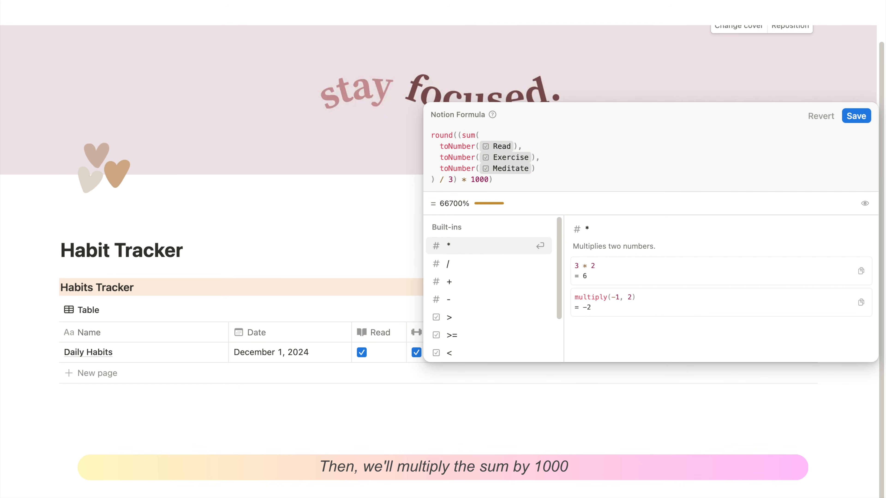
{"action": "type", "text": "/"}
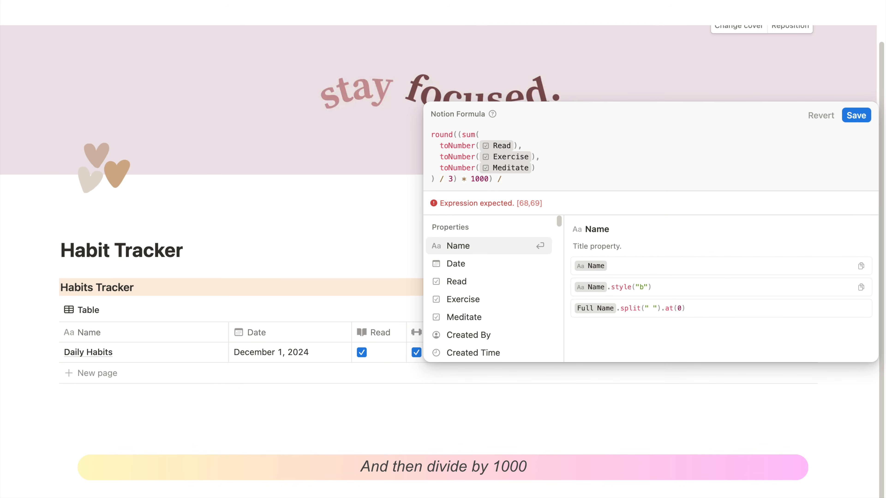
{"action": "type", "text": " 1000"}
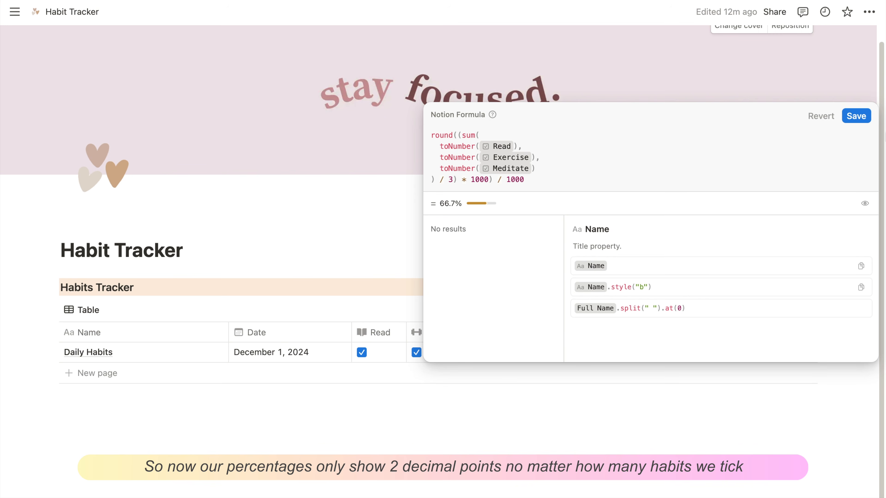
{"action": "left_click", "coordinate": [856, 117]}
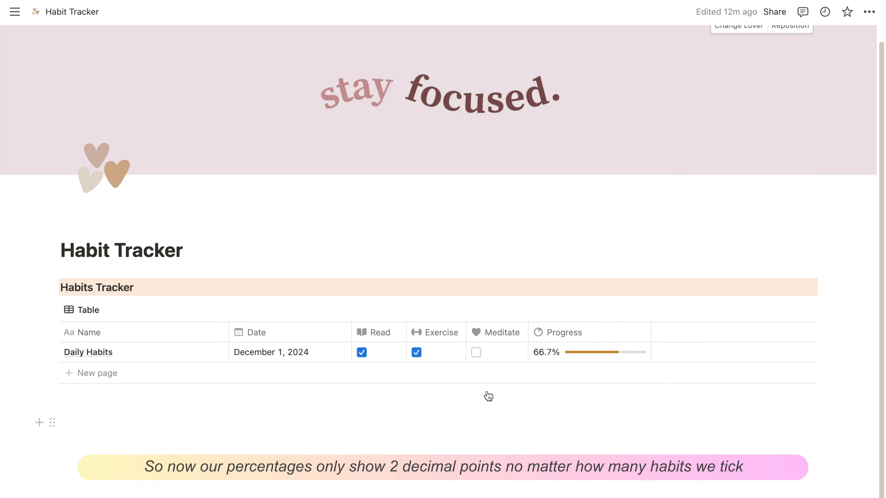
- Test the rounded Progress formula by toggling Exercise and Meditate on and off in the Daily Habits row
{"action": "left_click", "coordinate": [417, 352]}
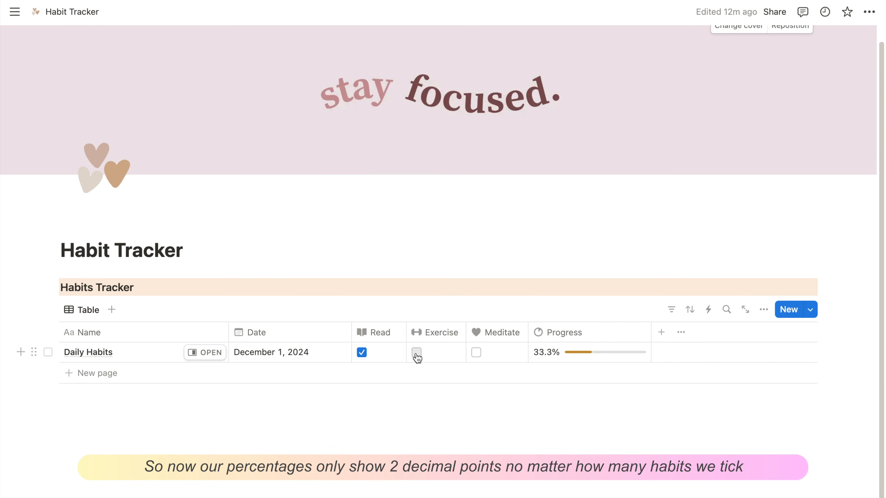
{"action": "left_click", "coordinate": [417, 353]}
{"action": "left_click", "coordinate": [477, 354]}
{"action": "left_click", "coordinate": [478, 354]}
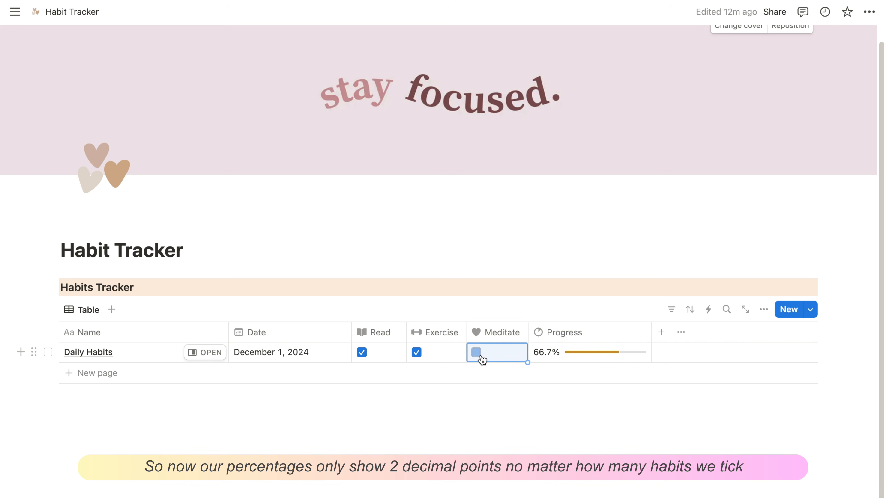
{"action": "left_click", "coordinate": [500, 445]}
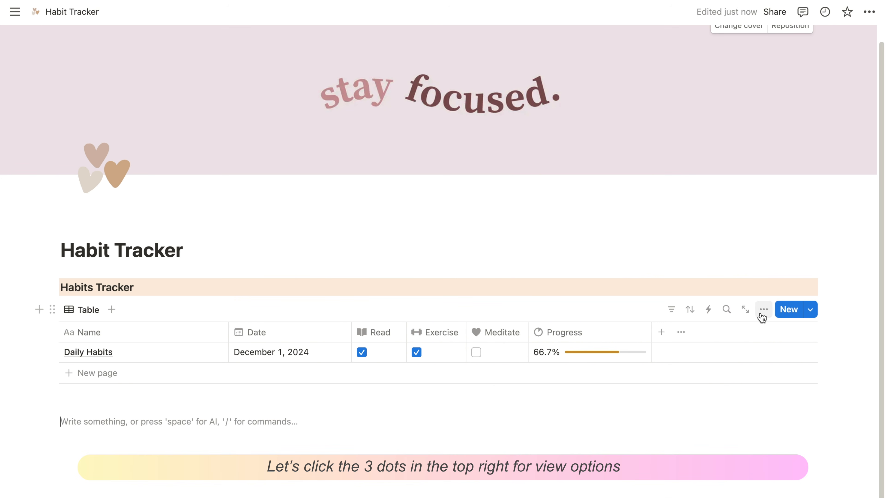
- Name the table view "All time" and turn off its vertical lines in the layout settings
{"action": "left_click", "coordinate": [761, 313]}
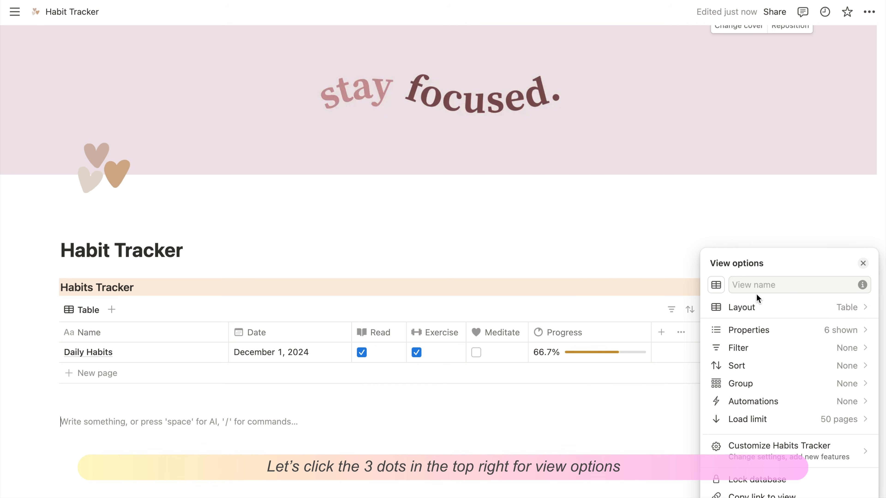
{"action": "left_click", "coordinate": [747, 285]}
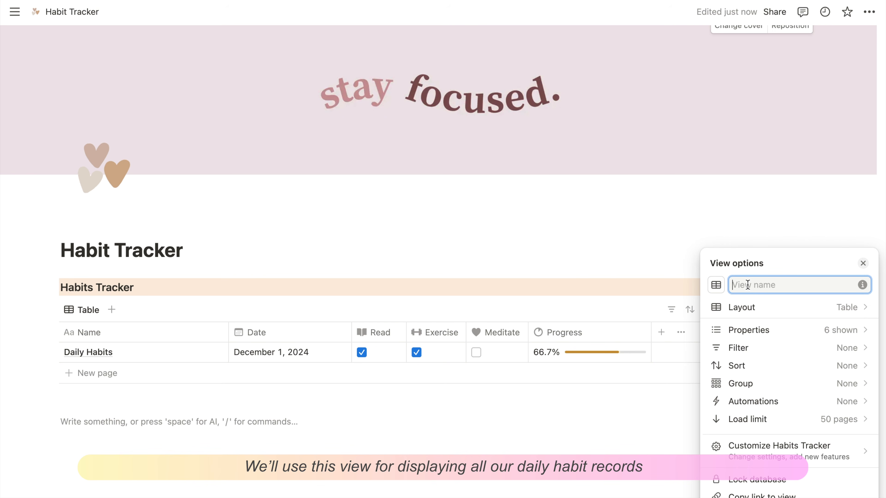
{"action": "type", "text": "A"}
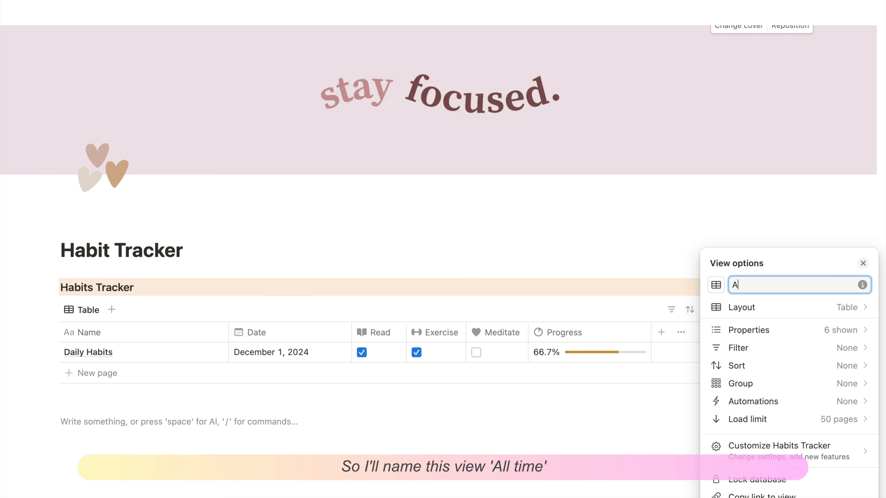
{"action": "type", "text": "ll time"}
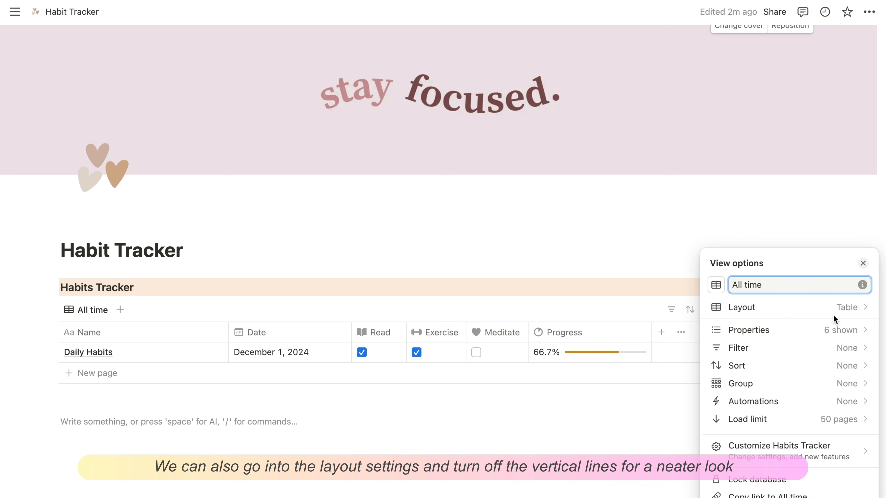
{"action": "left_click", "coordinate": [803, 308]}
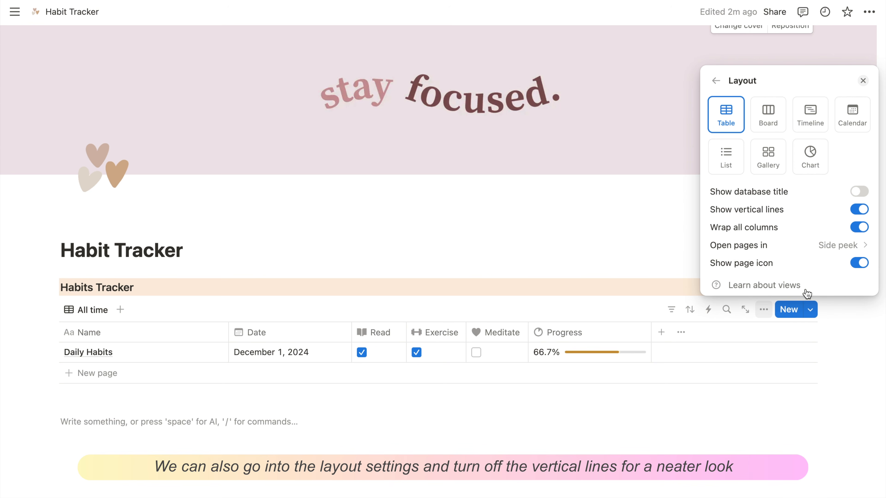
{"action": "left_click", "coordinate": [859, 209]}
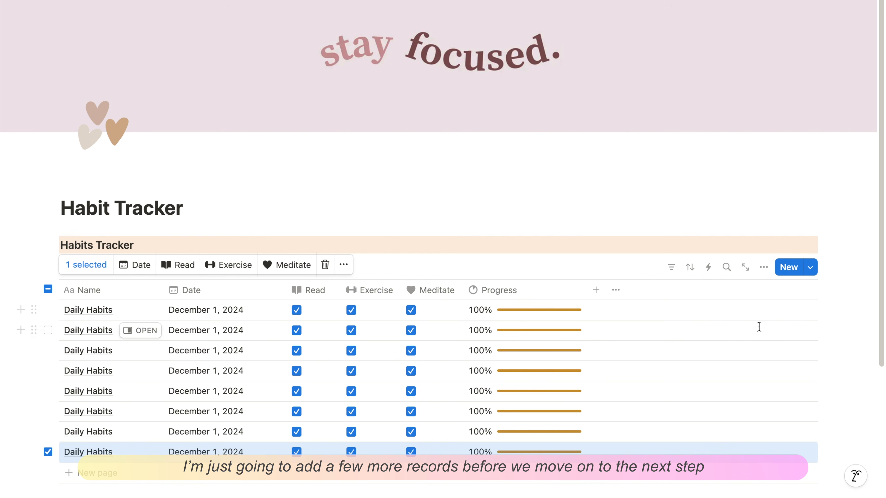
- Clear the row selection and set the dates of rows two to five to November 30, 29, 28 and 27, 2024
{"action": "key", "text": "Escape"}
{"action": "left_click", "coordinate": [203, 337]}
{"action": "left_click", "coordinate": [285, 96]}
{"action": "left_click", "coordinate": [214, 357]}
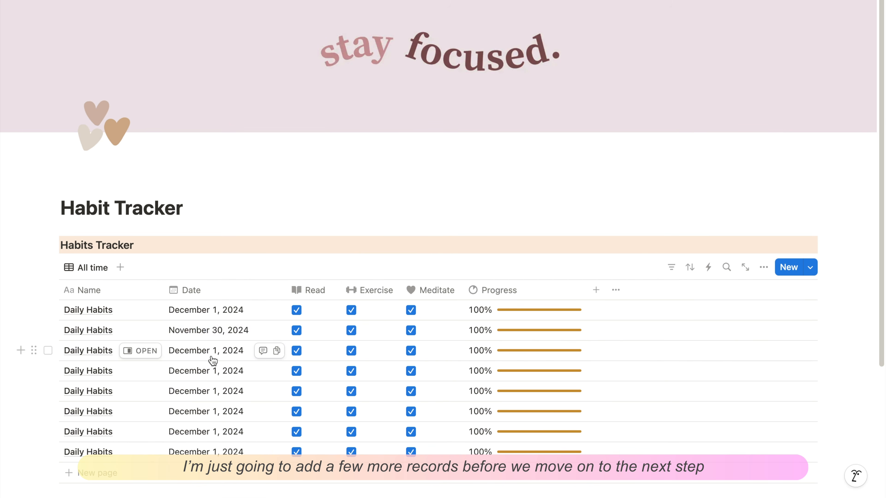
{"action": "left_click", "coordinate": [211, 357]}
{"action": "left_click", "coordinate": [266, 116]}
{"action": "left_click", "coordinate": [213, 373]}
{"action": "left_click", "coordinate": [214, 372]}
{"action": "left_click", "coordinate": [246, 136]}
{"action": "left_click", "coordinate": [216, 392]}
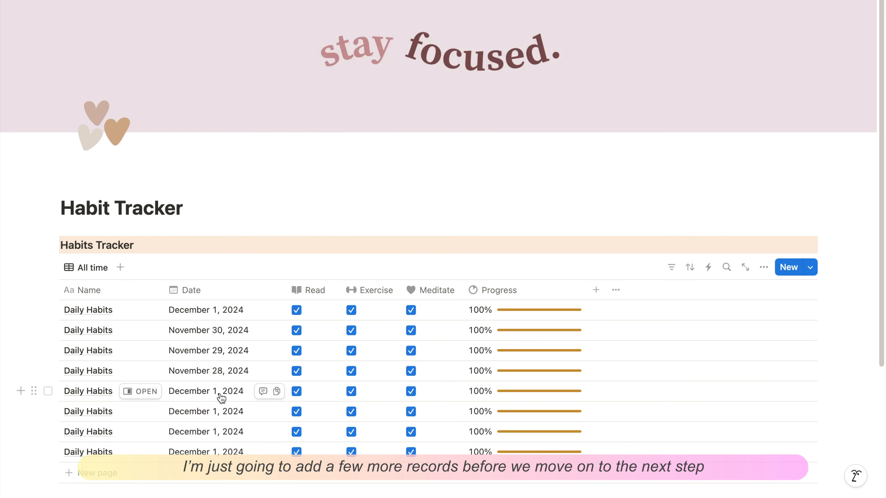
{"action": "left_click", "coordinate": [216, 392]}
{"action": "left_click", "coordinate": [231, 163]}
- Set the dates of rows six to eight to November 26, December 2 and December 3, 2024
{"action": "left_click", "coordinate": [213, 411]}
{"action": "left_click", "coordinate": [213, 412]}
{"action": "left_click", "coordinate": [206, 177]}
{"action": "left_click", "coordinate": [213, 432]}
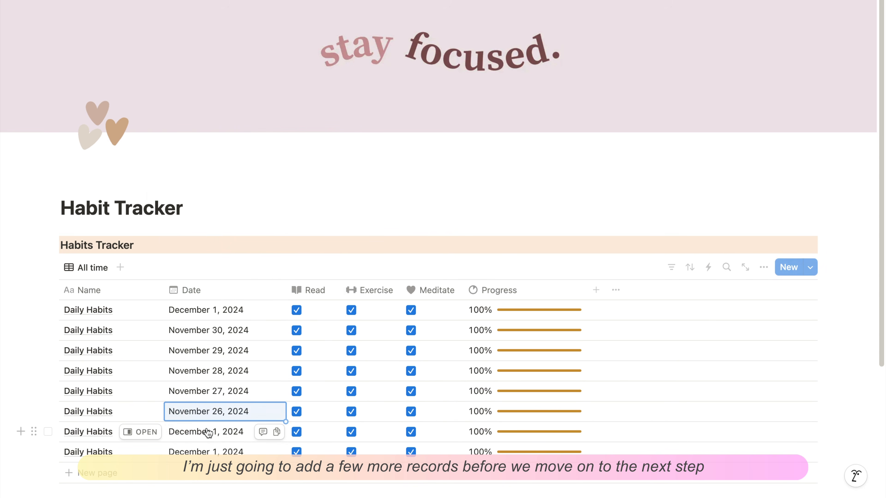
{"action": "left_click", "coordinate": [214, 431]}
{"action": "left_click", "coordinate": [187, 217]}
{"action": "left_click", "coordinate": [213, 452]}
{"action": "left_click", "coordinate": [213, 452]}
{"action": "left_click", "coordinate": [206, 238]}
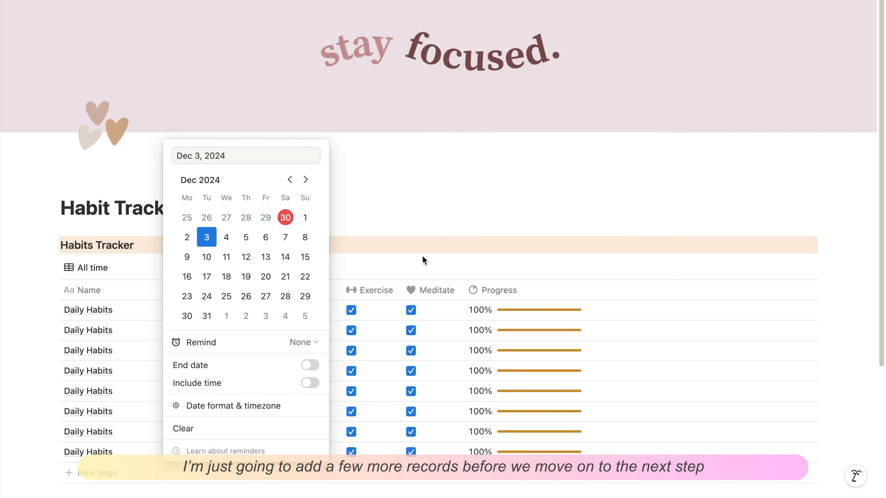
{"action": "left_click", "coordinate": [421, 259]}
- Untick Meditate for December 1, Exercise for November 30, 29, 26 and December 2, and Read for November 28
{"action": "left_click", "coordinate": [411, 310]}
{"action": "left_click", "coordinate": [352, 331]}
{"action": "left_click", "coordinate": [352, 350]}
{"action": "left_click", "coordinate": [296, 371]}
{"action": "left_click", "coordinate": [352, 412]}
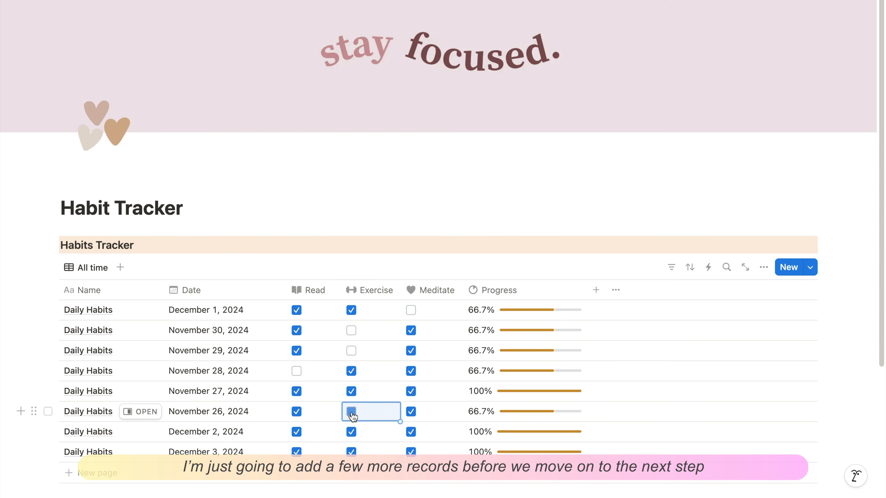
{"action": "left_click", "coordinate": [352, 433]}
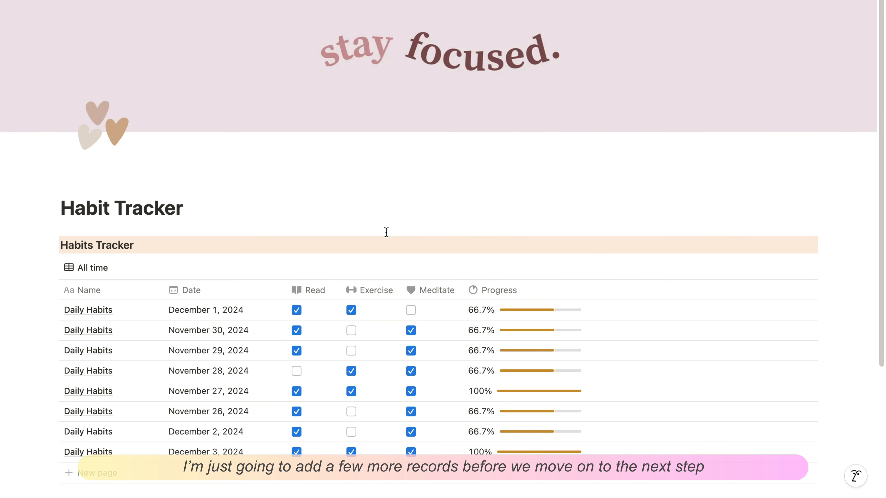
- Sort the All time table by Date in ascending order
{"action": "scroll", "coordinate": [220, 281], "scroll_direction": "down", "scroll_amount": 1}
{"action": "left_click", "coordinate": [241, 274]}
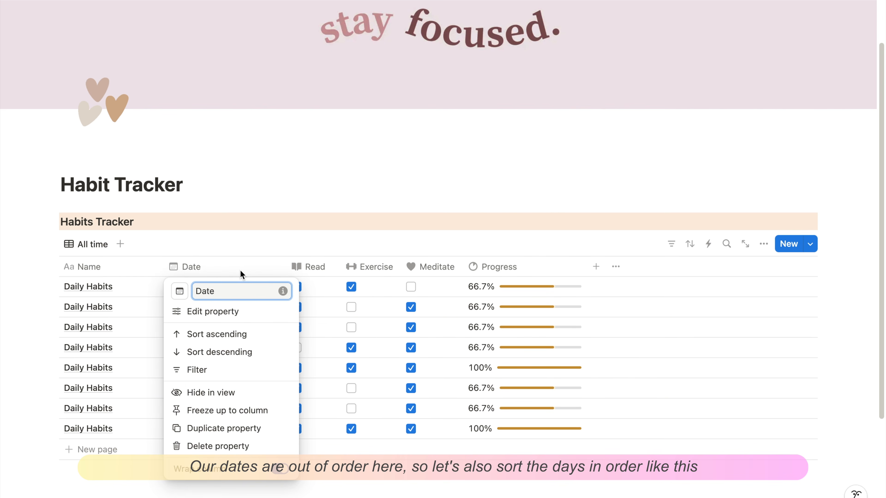
{"action": "left_click", "coordinate": [217, 334]}
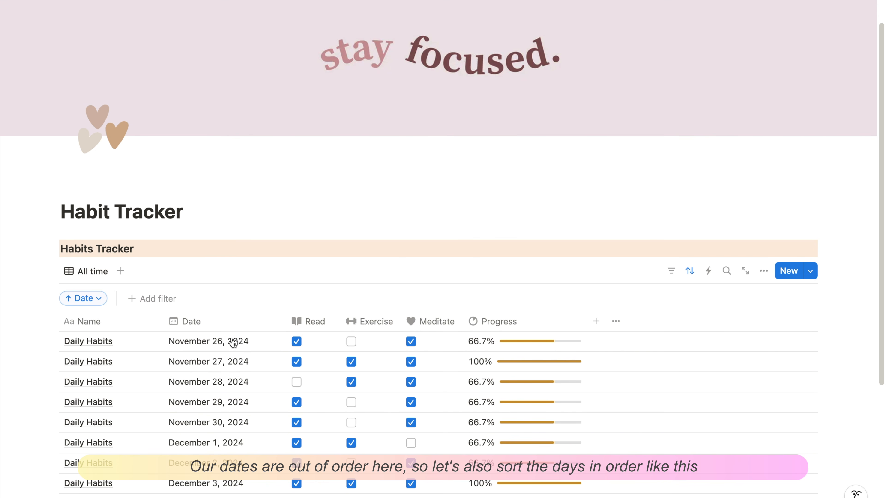
{"action": "scroll", "coordinate": [376, 277], "scroll_direction": "down", "scroll_amount": 1}
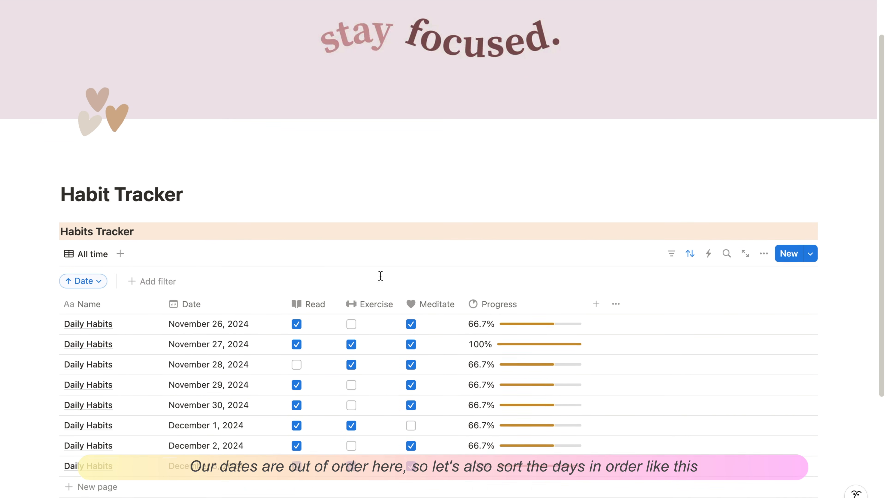
{"action": "scroll", "coordinate": [380, 276], "scroll_direction": "down", "scroll_amount": 2}
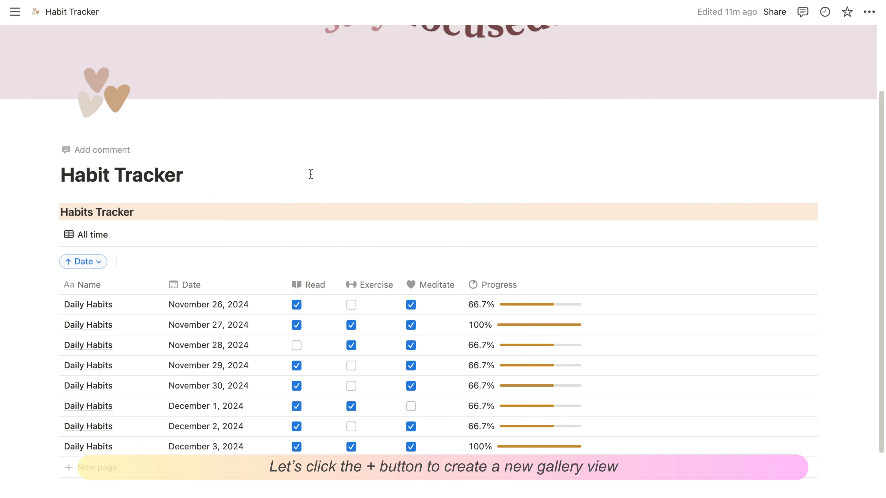
- Add a gallery view to the Habits Tracker database and name it "Weekly view"
{"action": "left_click", "coordinate": [120, 234]}
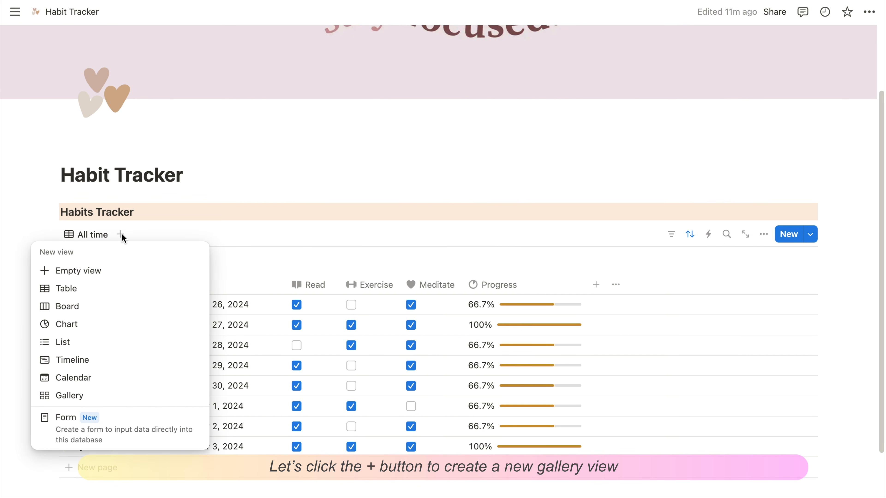
{"action": "left_click", "coordinate": [91, 397]}
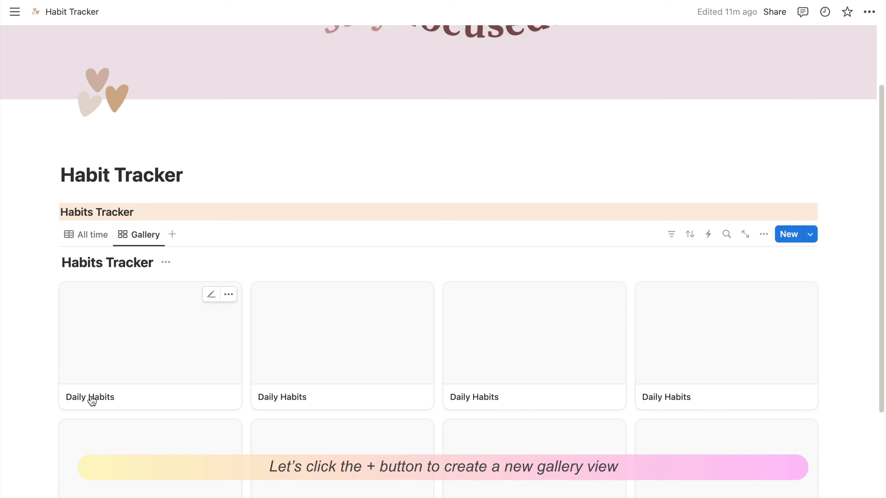
{"action": "scroll", "coordinate": [91, 400], "scroll_direction": "down", "scroll_amount": 1}
{"action": "scroll", "coordinate": [92, 401], "scroll_direction": "down", "scroll_amount": 2}
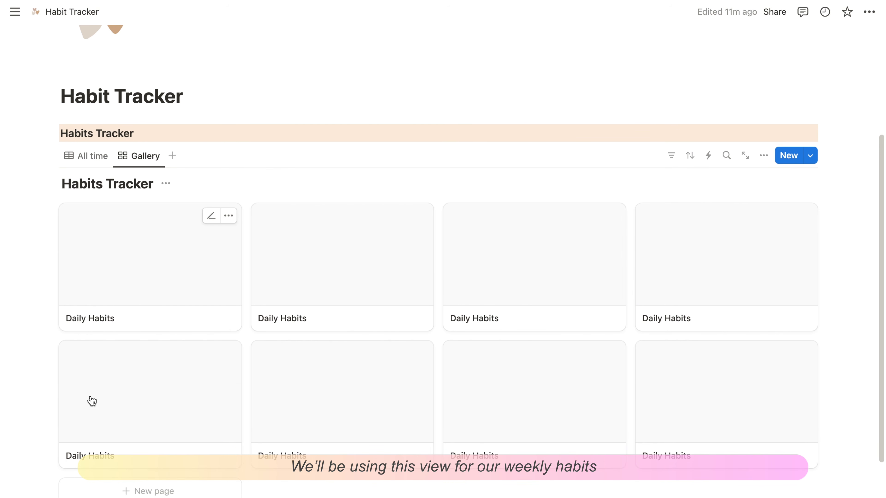
{"action": "left_click", "coordinate": [149, 158]}
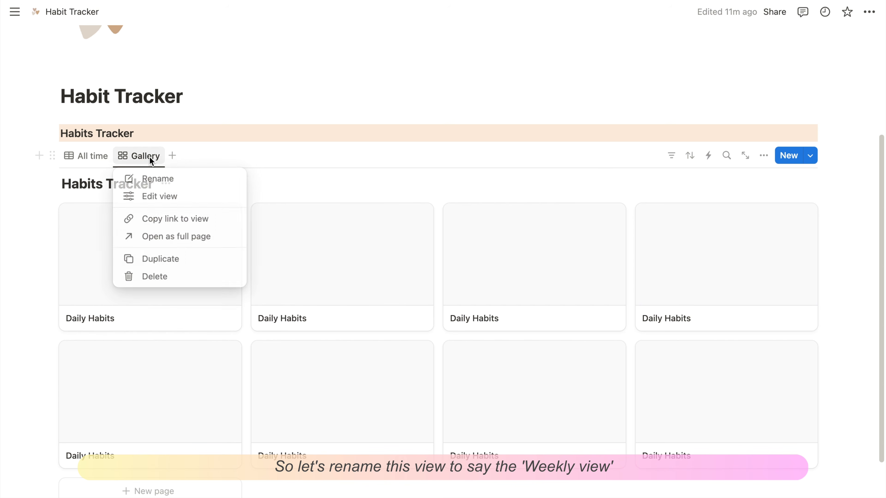
{"action": "left_click", "coordinate": [156, 181]}
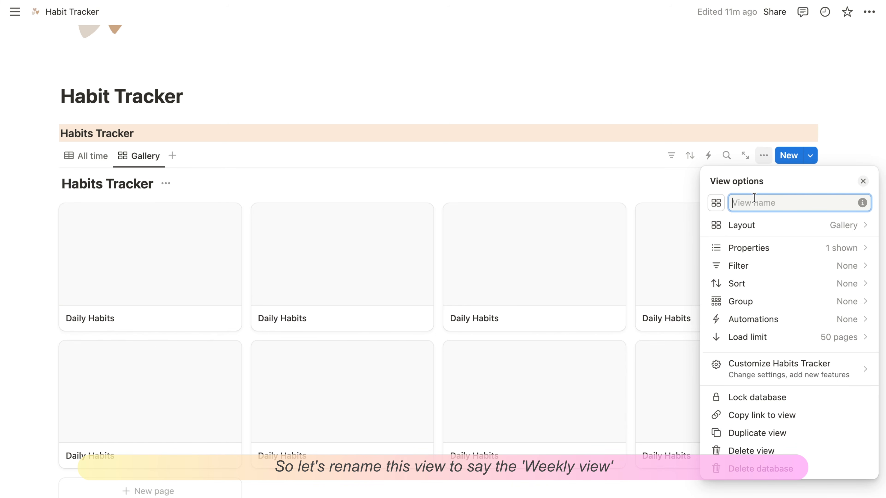
{"action": "type", "text": "Weekly view"}
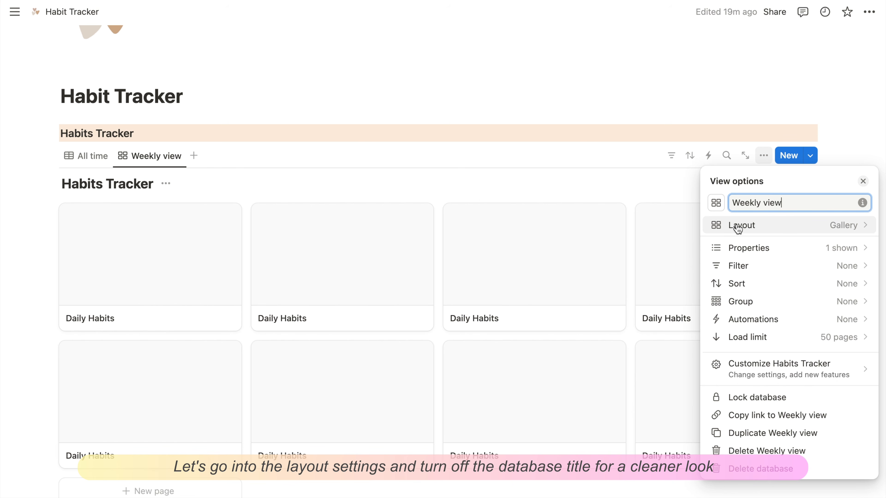
- Hide the Weekly view's database title and lay out its cards with Page cover preview and Small size
{"action": "left_click", "coordinate": [738, 229]}
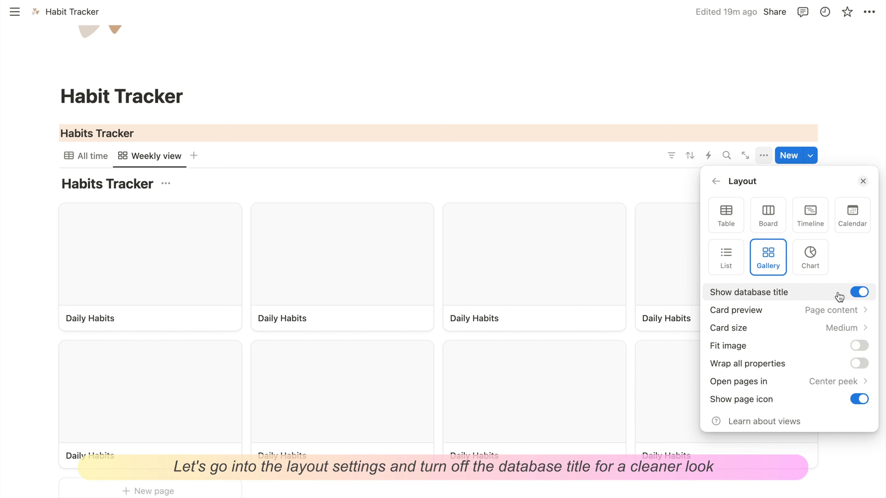
{"action": "left_click", "coordinate": [858, 293]}
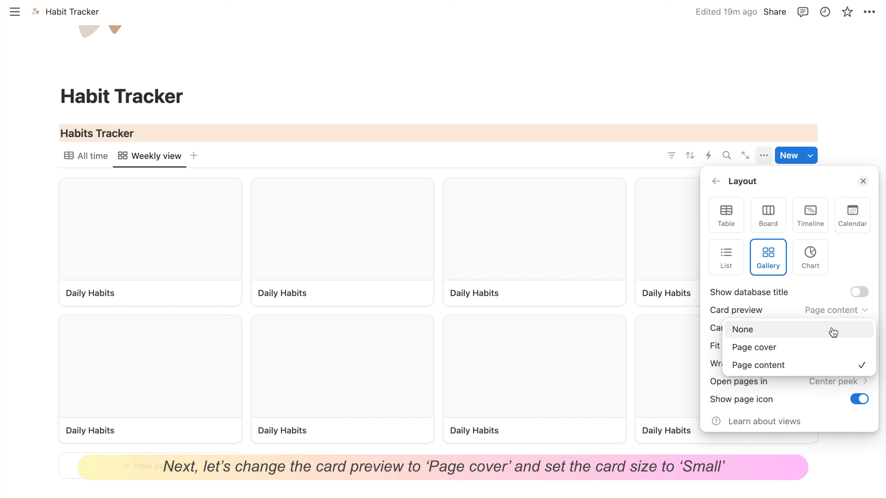
{"action": "left_click", "coordinate": [798, 350]}
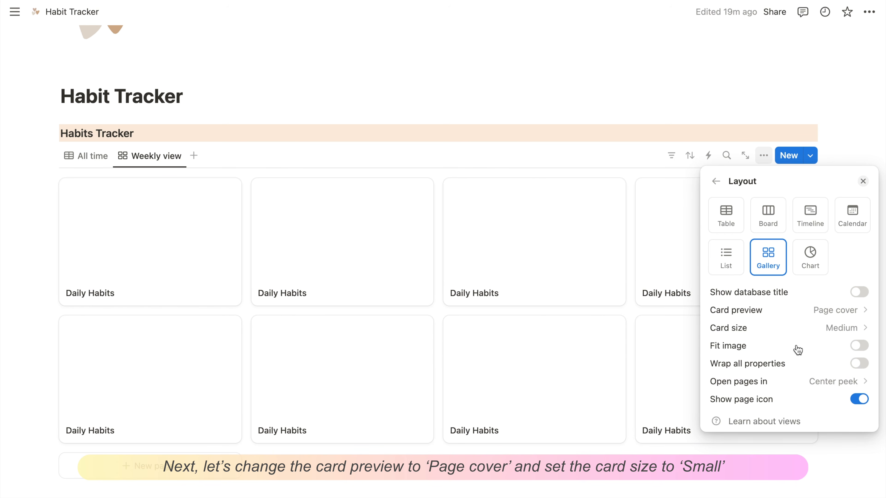
{"action": "left_click", "coordinate": [828, 329]}
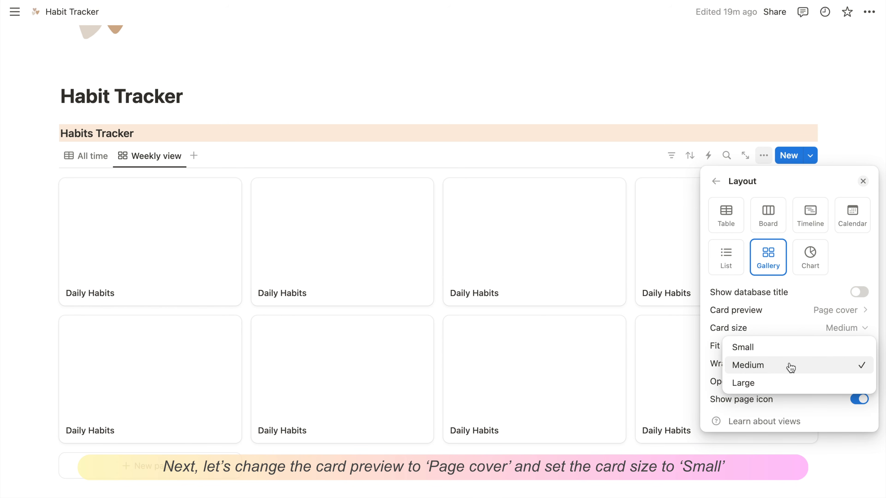
{"action": "left_click", "coordinate": [790, 353]}
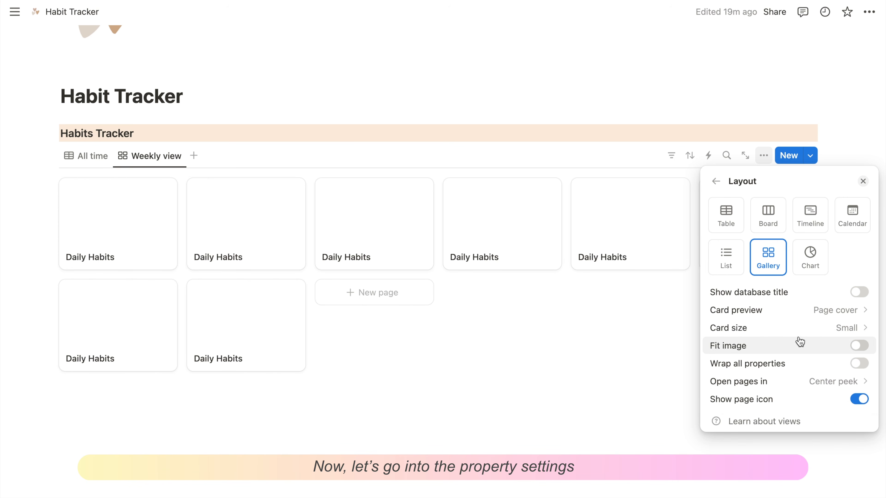
- Show Date, Exercise, Meditate, Progress and Read on the Weekly view cards, and move Progress below Read
{"action": "left_click", "coordinate": [715, 182]}
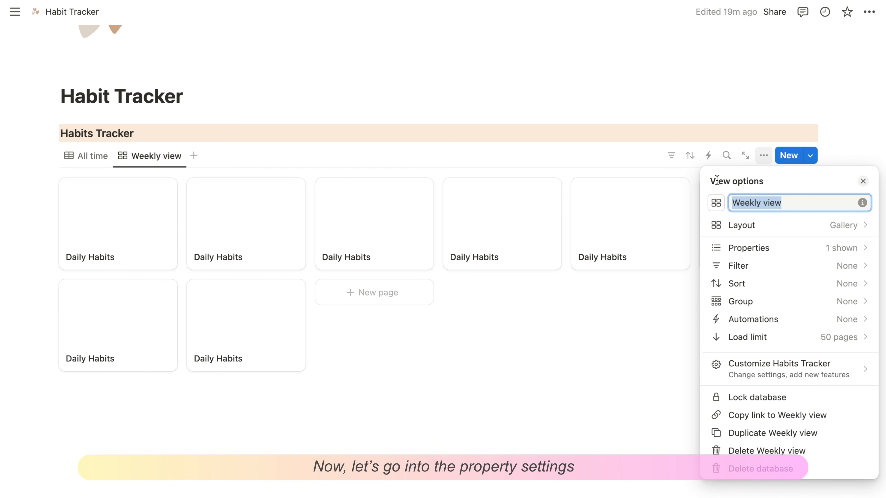
{"action": "left_click", "coordinate": [801, 255]}
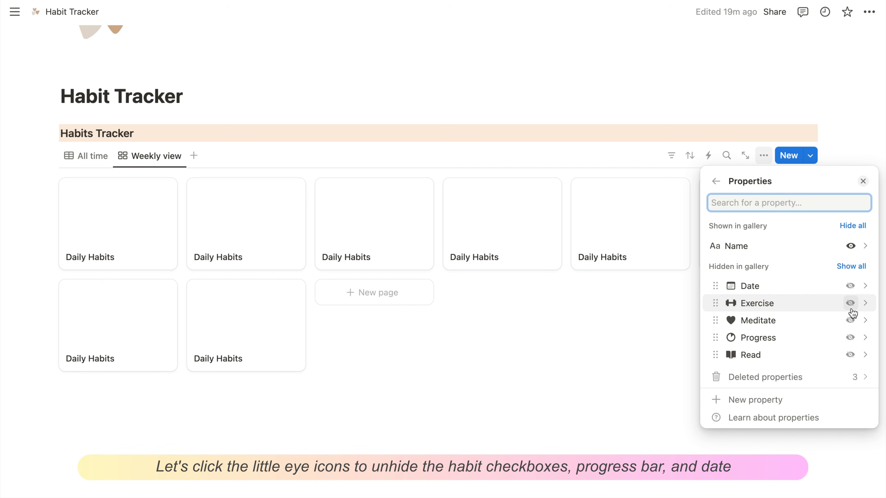
{"action": "left_click", "coordinate": [850, 285]}
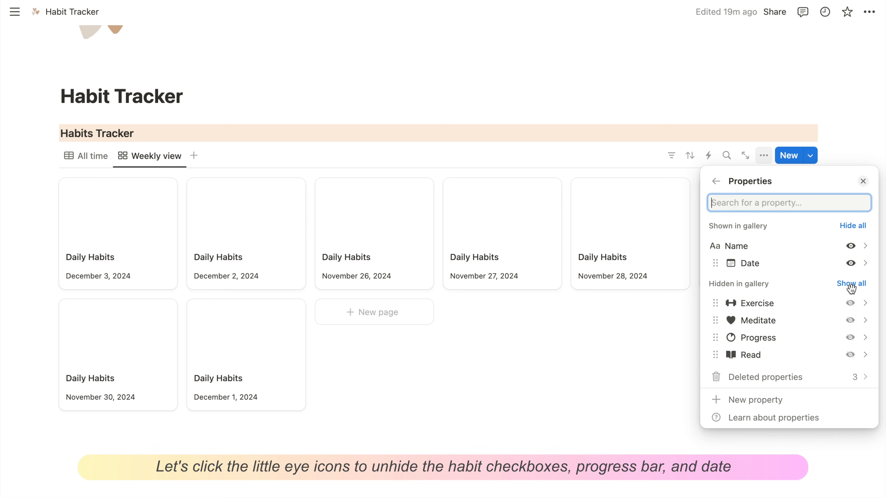
{"action": "left_click", "coordinate": [850, 304]}
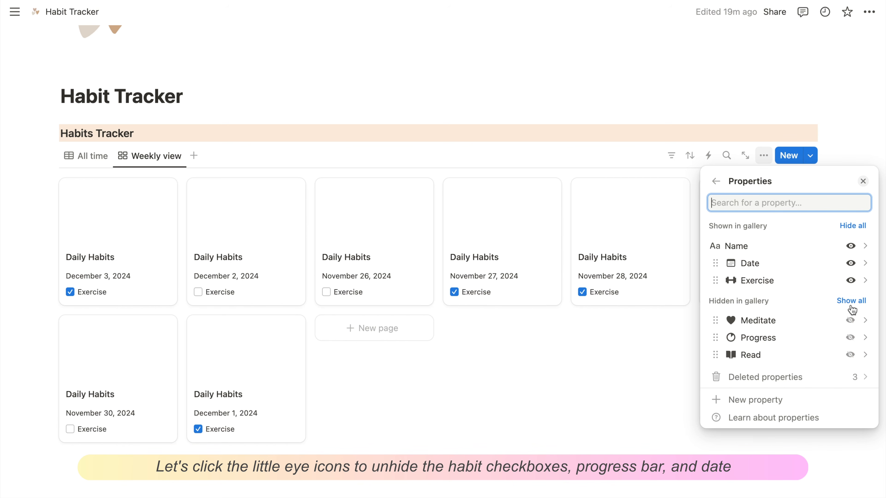
{"action": "left_click", "coordinate": [850, 320]}
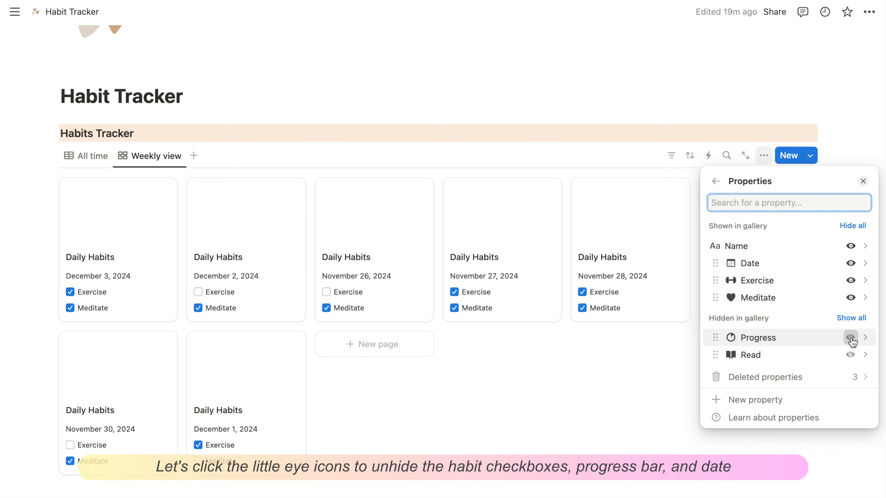
{"action": "left_click", "coordinate": [850, 338]}
{"action": "left_click", "coordinate": [850, 356]}
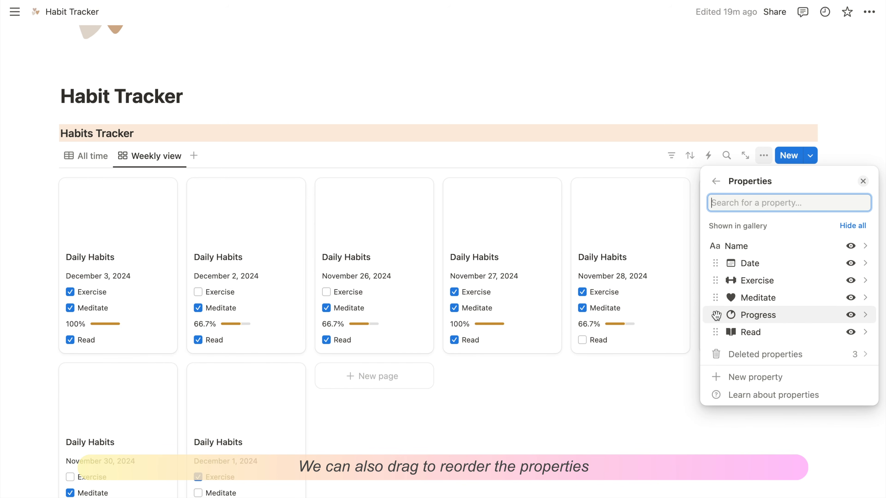
{"action": "left_click_drag", "start_coordinate": [715, 314], "coordinate": [715, 335]}
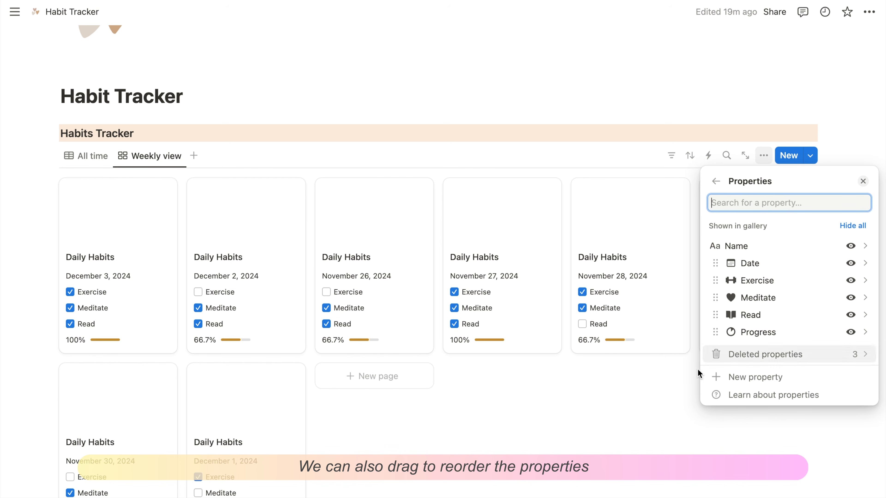
{"action": "left_click", "coordinate": [642, 404]}
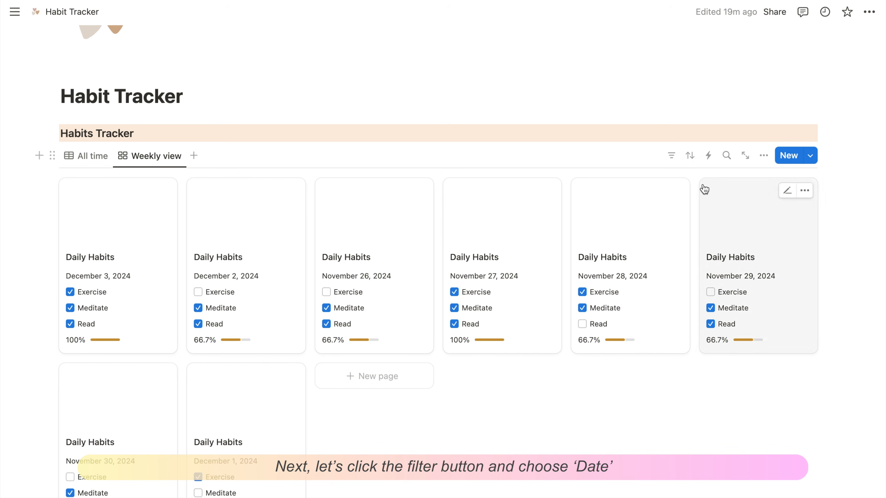
- Filter the Weekly view by Date, with the start date relative to today set to this week
{"action": "left_click", "coordinate": [676, 161]}
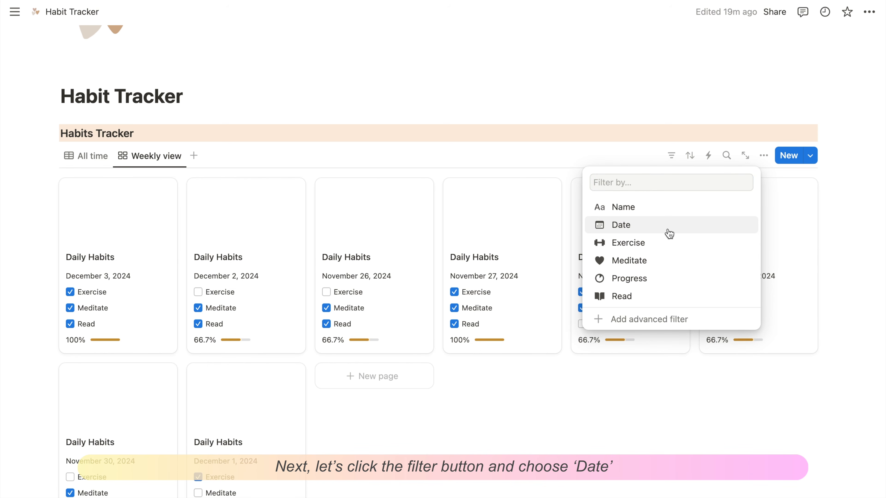
{"action": "left_click", "coordinate": [669, 233]}
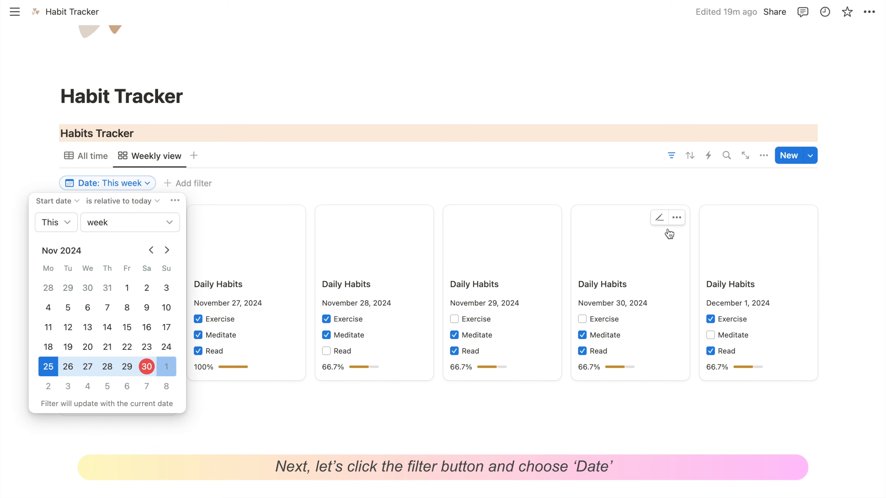
{"action": "left_click", "coordinate": [60, 202]}
{"action": "left_click", "coordinate": [60, 204]}
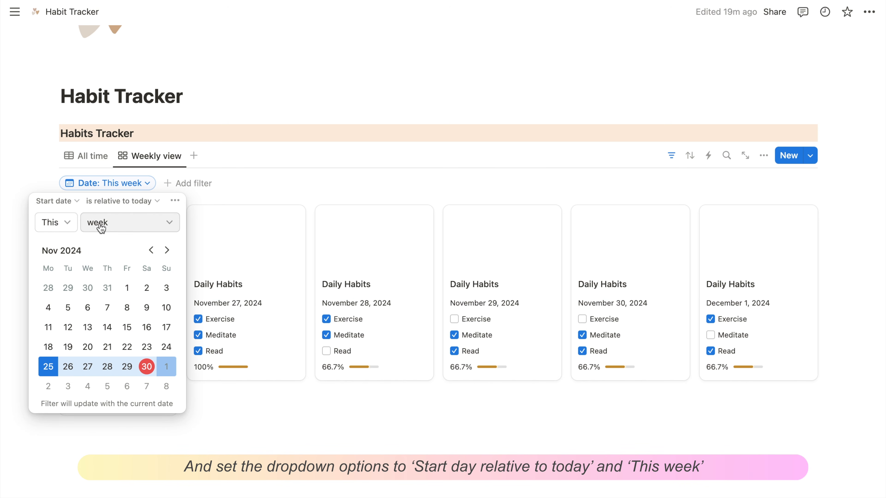
{"action": "key", "text": "Escape"}
{"action": "left_click", "coordinate": [341, 450]}
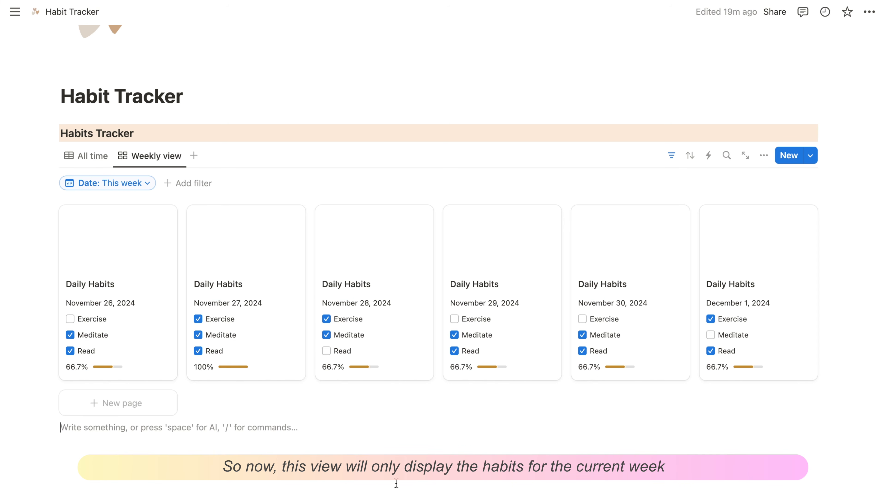
- Add a cover to the November 26, 2024 card and change it to the solid light peach colour
{"action": "left_click", "coordinate": [121, 253]}
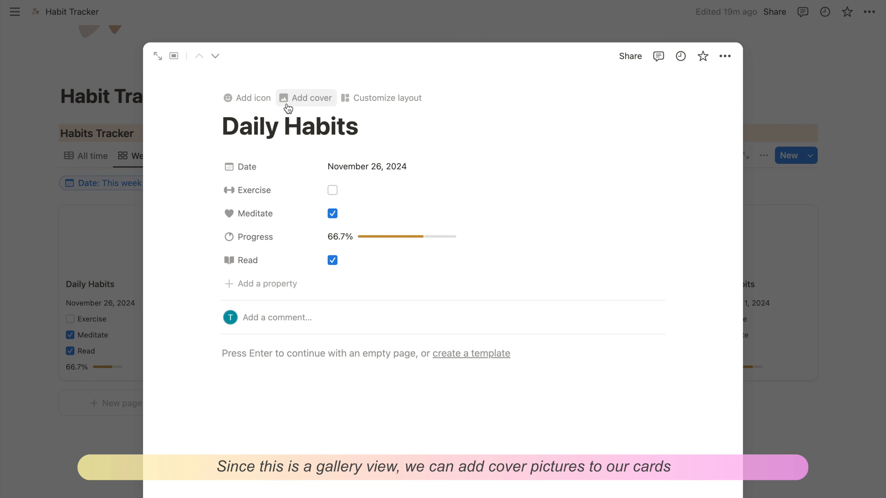
{"action": "left_click", "coordinate": [288, 104]}
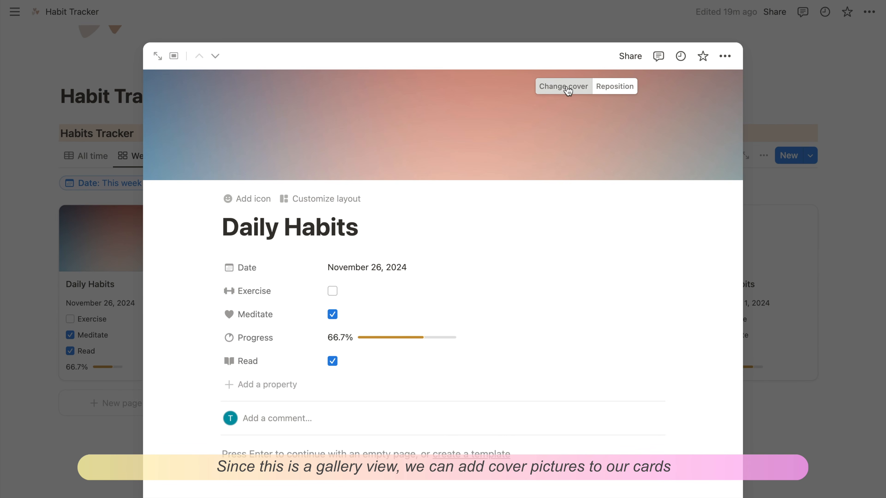
{"action": "left_click", "coordinate": [568, 87]}
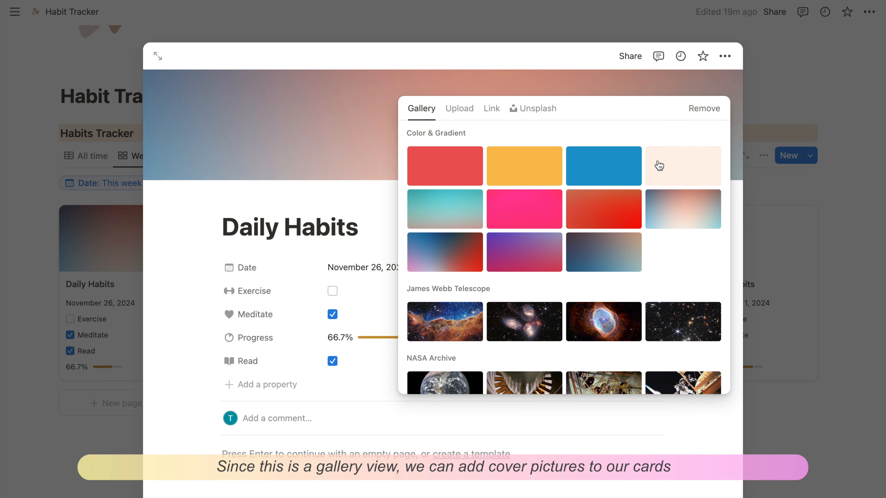
{"action": "left_click", "coordinate": [668, 174]}
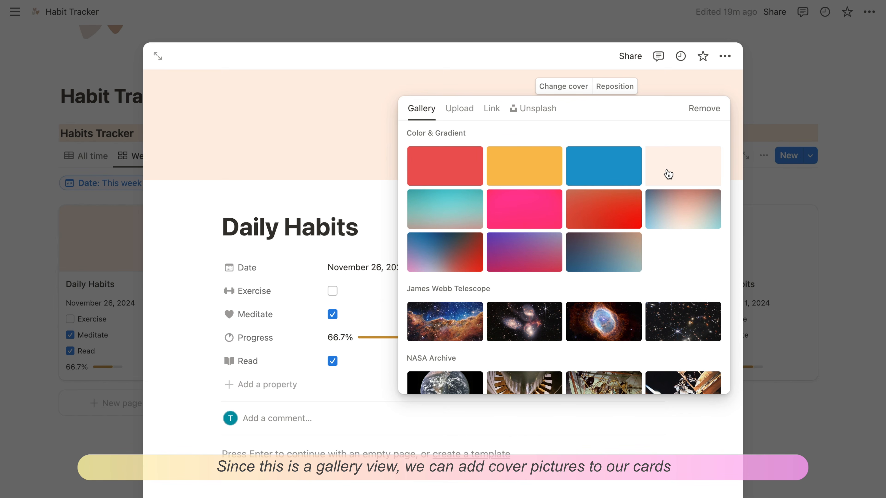
{"action": "left_click", "coordinate": [753, 244]}
{"action": "left_click", "coordinate": [779, 251]}
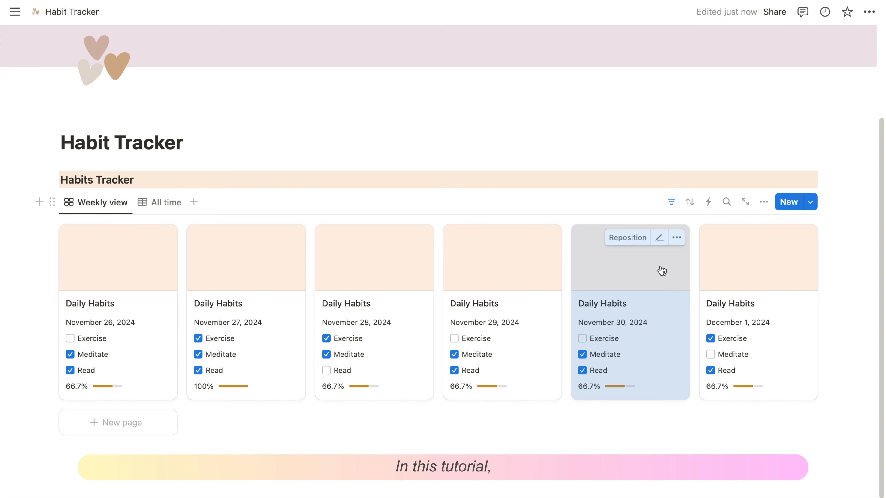
- Delete the November 30 and December 1, 2024 cards from the Weekly view
{"action": "right_click", "coordinate": [662, 270]}
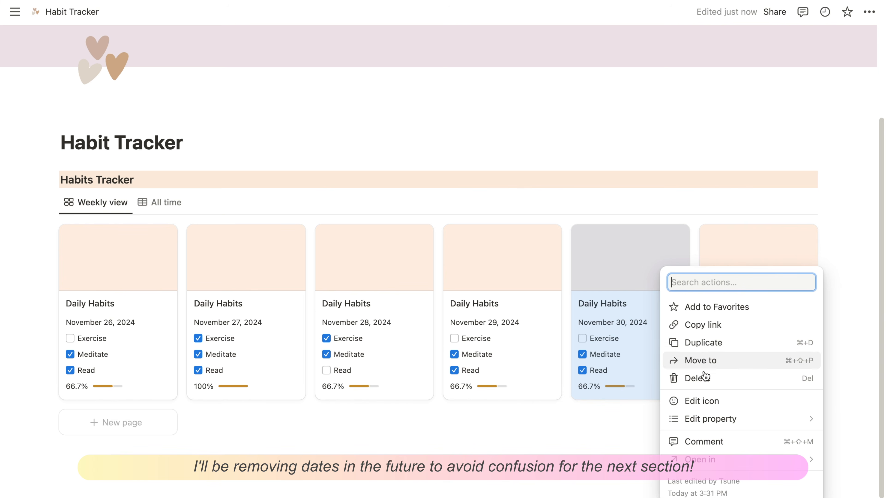
{"action": "left_click", "coordinate": [697, 378]}
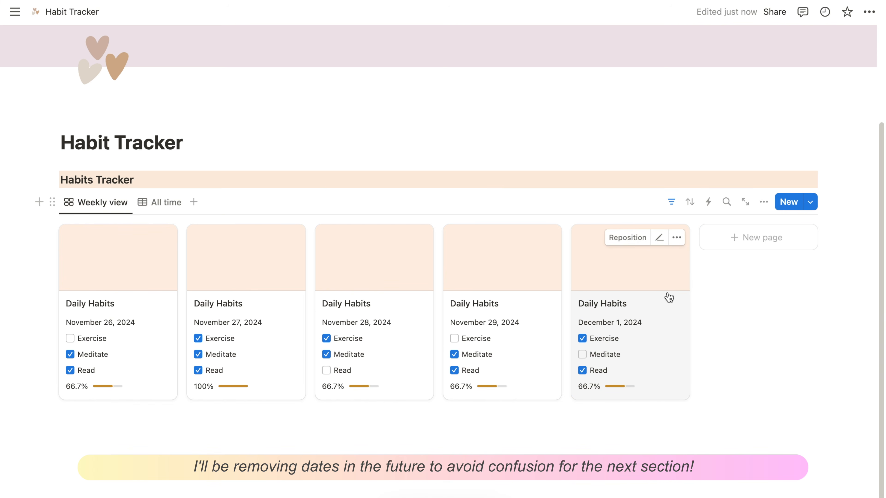
{"action": "right_click", "coordinate": [647, 303]}
{"action": "left_click", "coordinate": [681, 409]}
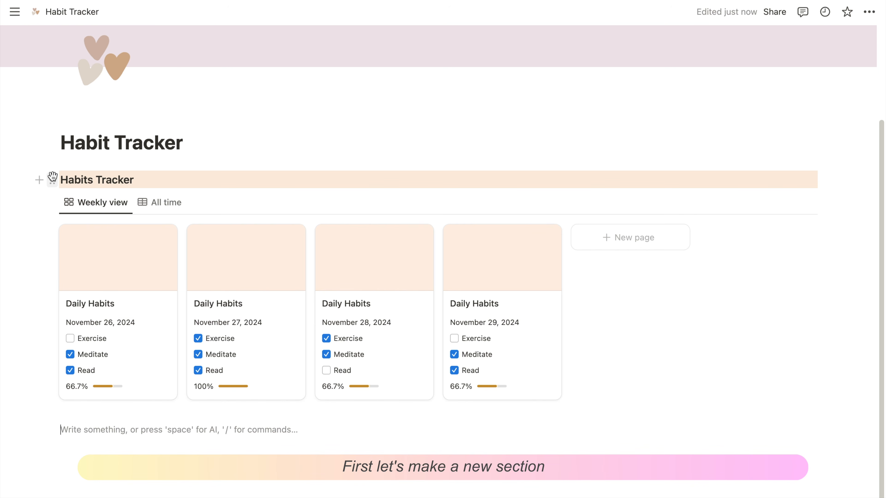
- Duplicate the "Habits Tracker" heading and rename the copy "Create New"
{"action": "left_click", "coordinate": [53, 180]}
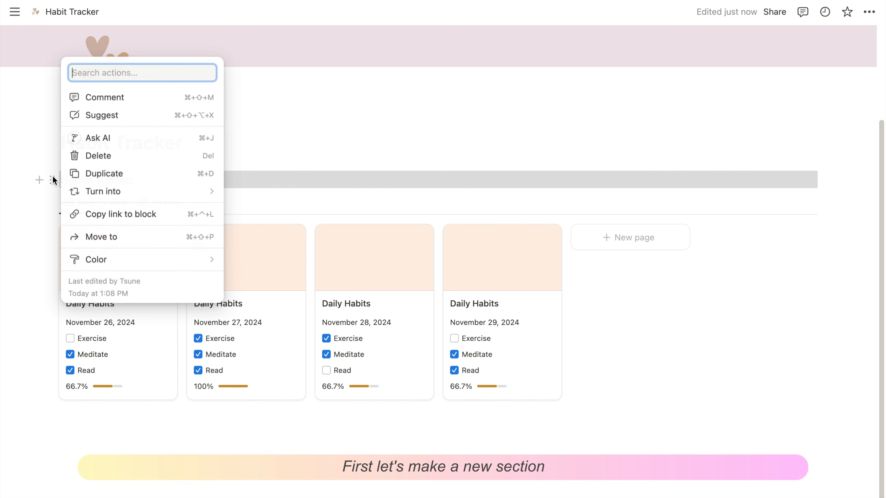
{"action": "left_click", "coordinate": [120, 173]}
{"action": "triple_click", "coordinate": [105, 203]}
{"action": "type", "text": "Cr"}
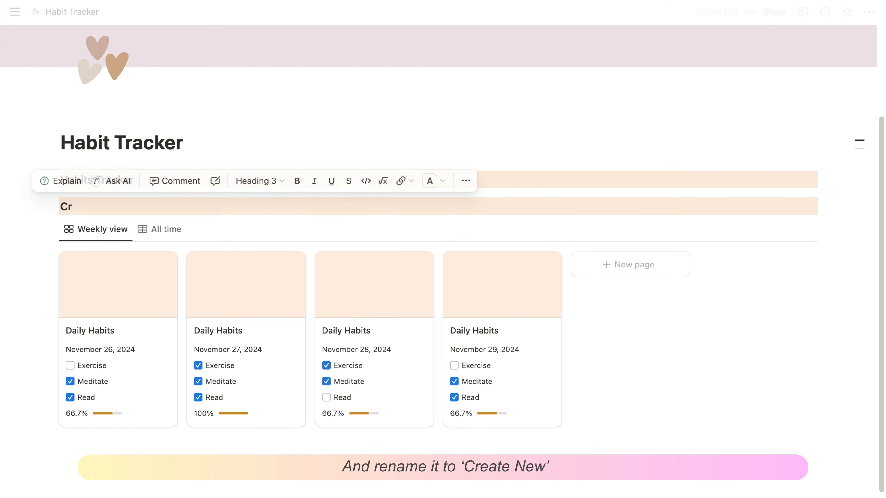
{"action": "type", "text": "eate New"}
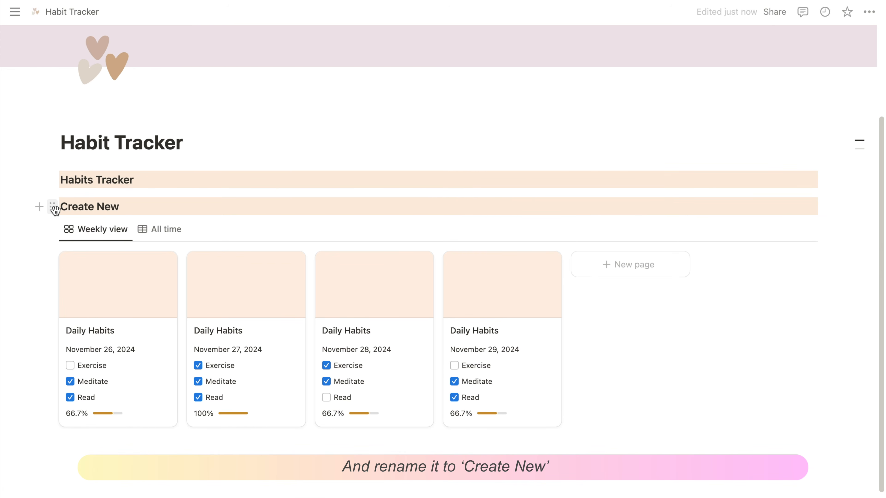
- Give the "Create New" heading a brown background and move it above the "Habits Tracker" heading
{"action": "left_click", "coordinate": [53, 208]}
{"action": "mouse_move", "coordinate": [111, 291]}
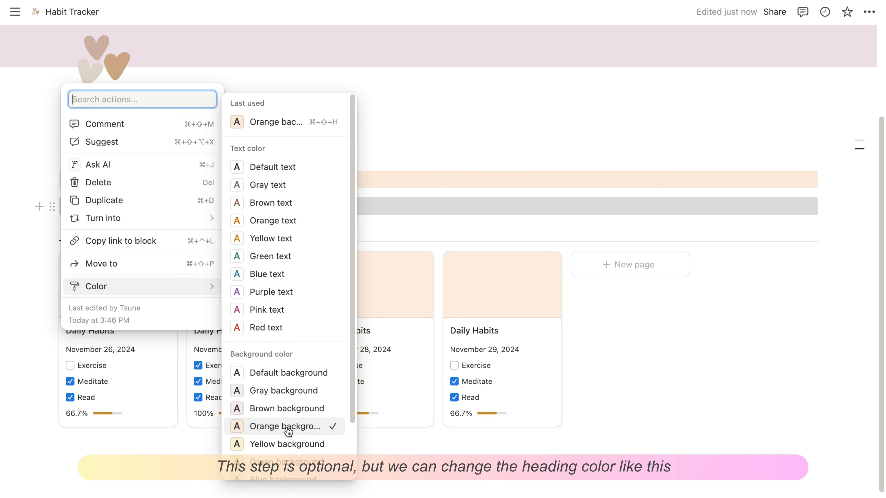
{"action": "left_click", "coordinate": [287, 409]}
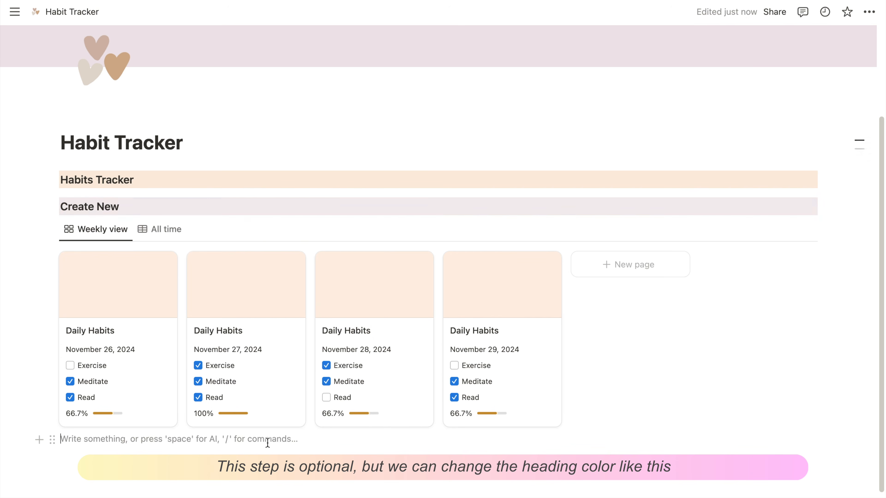
{"action": "left_click_drag", "start_coordinate": [51, 207], "coordinate": [63, 168]}
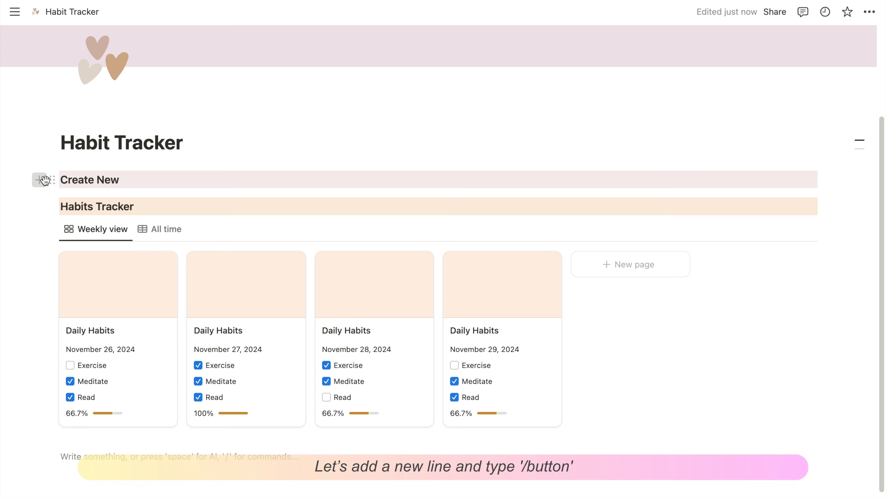
- Insert a button block below the "Create New" heading and name it "New Day!"
{"action": "left_click", "coordinate": [45, 181]}
{"action": "type", "text": "/"}
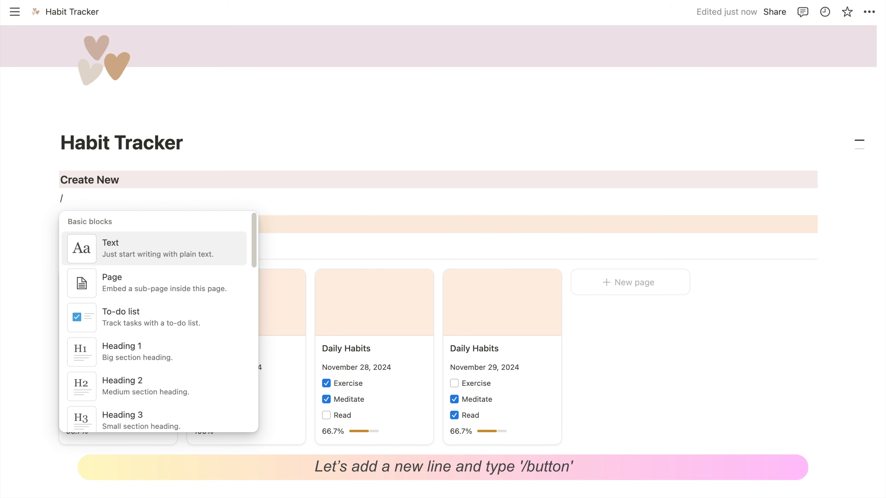
{"action": "type", "text": "button"}
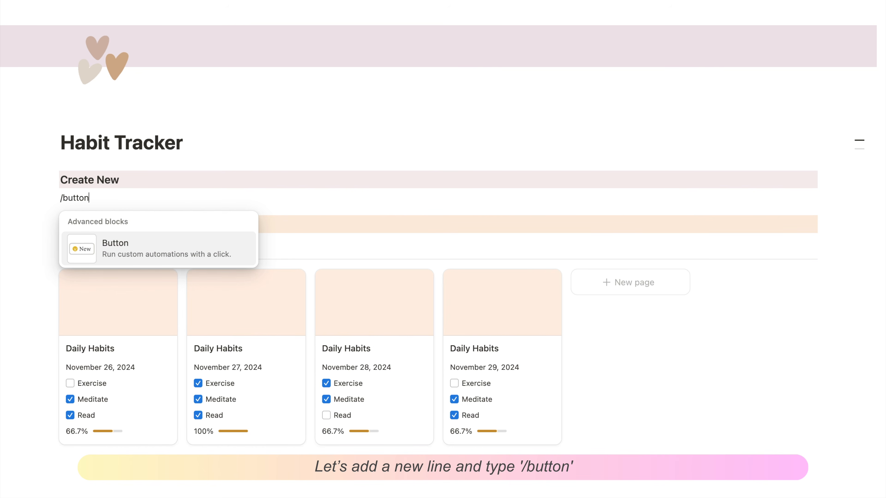
{"action": "left_click", "coordinate": [174, 256]}
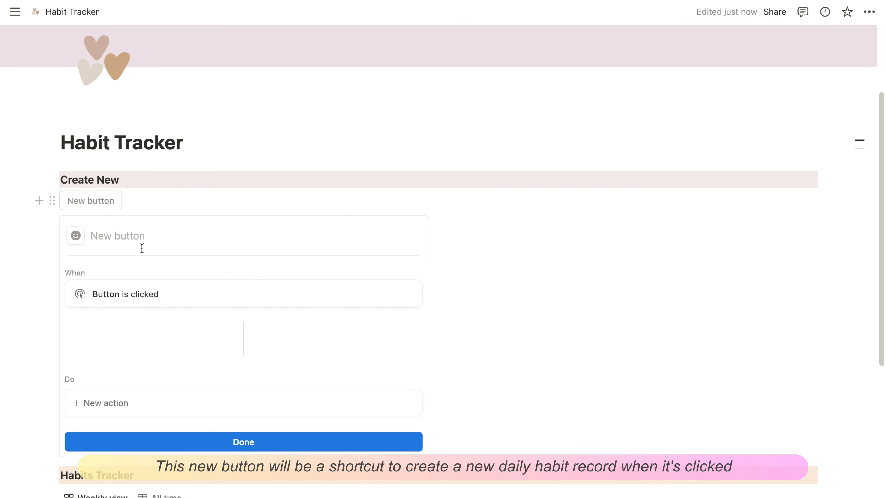
{"action": "type", "text": "Ne"}
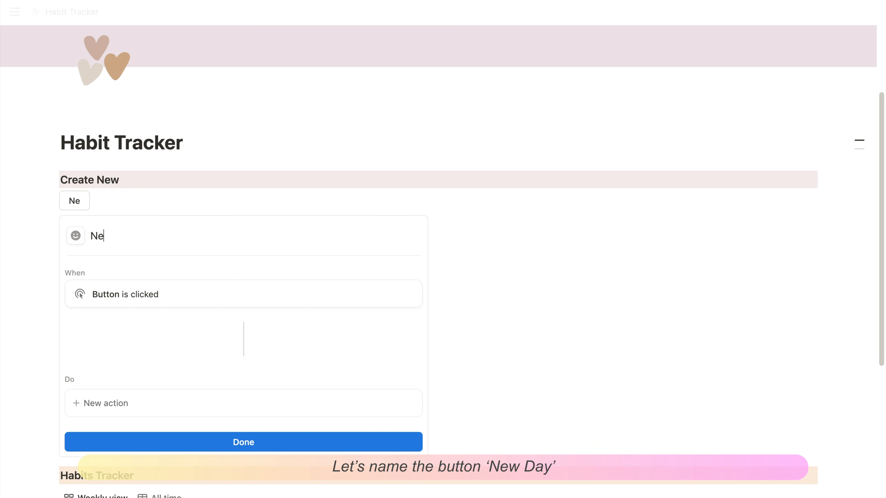
{"action": "type", "text": "w Day!"}
- Set the "New Day!" button's icon to the sunrise symbol in orange
{"action": "left_click", "coordinate": [76, 236]}
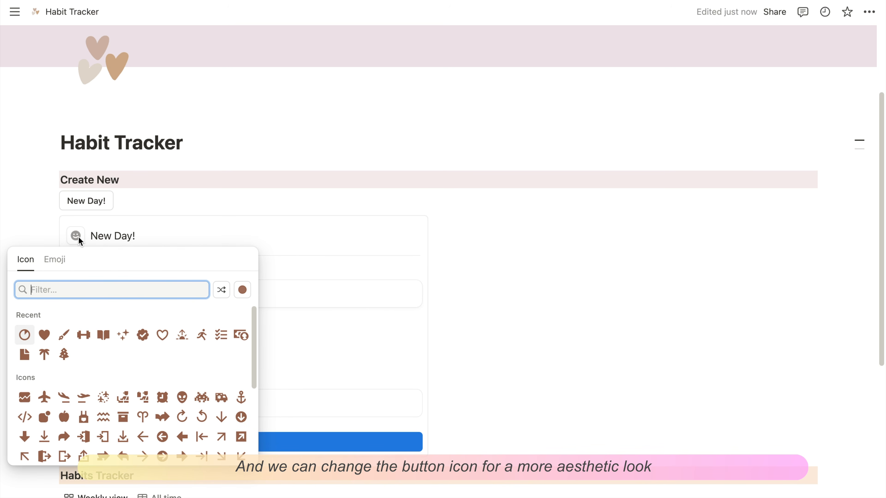
{"action": "left_click", "coordinate": [242, 289]}
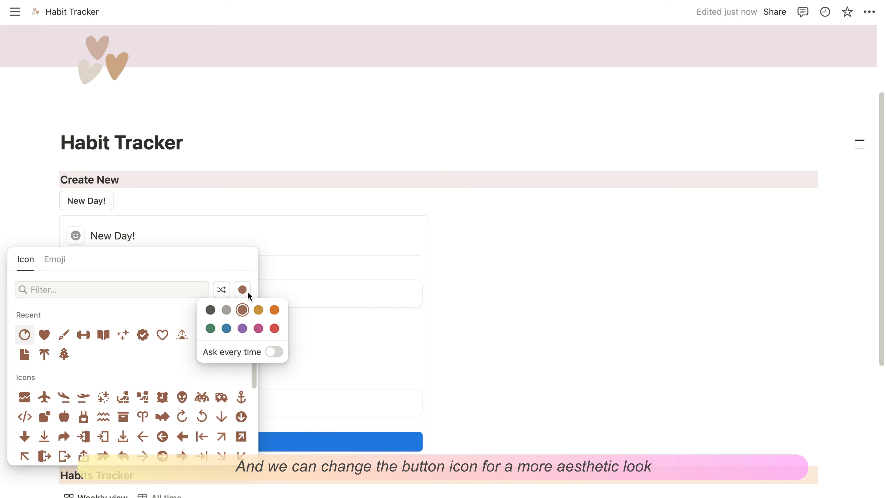
{"action": "left_click", "coordinate": [274, 310]}
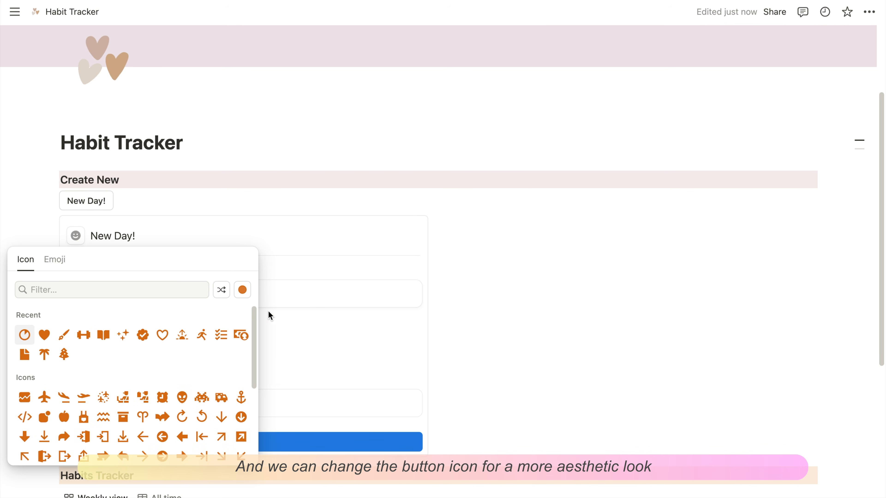
{"action": "left_click", "coordinate": [183, 335]}
- Add a Show confirmation action to the "New Day!" button with the message "Ready to start a new day?"
{"action": "scroll", "coordinate": [324, 230], "scroll_direction": "down", "scroll_amount": 5}
{"action": "scroll", "coordinate": [345, 252], "scroll_direction": "up", "scroll_amount": 3}
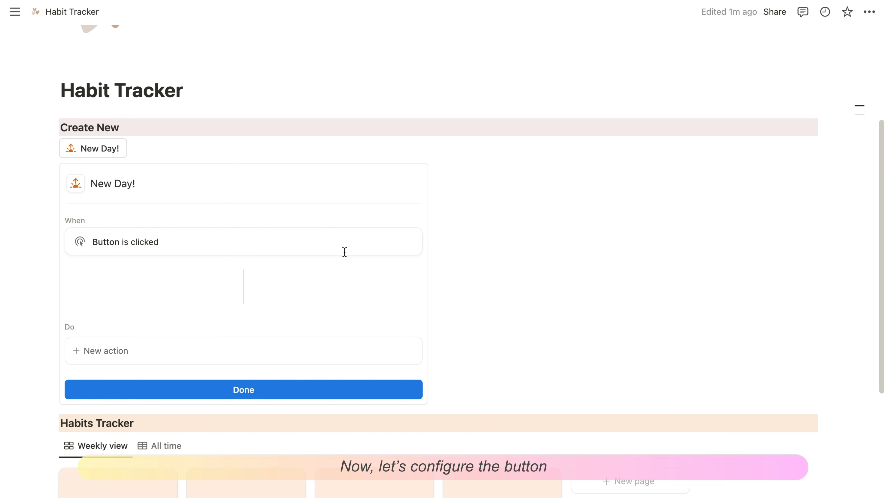
{"action": "scroll", "coordinate": [345, 251], "scroll_direction": "up", "scroll_amount": 2}
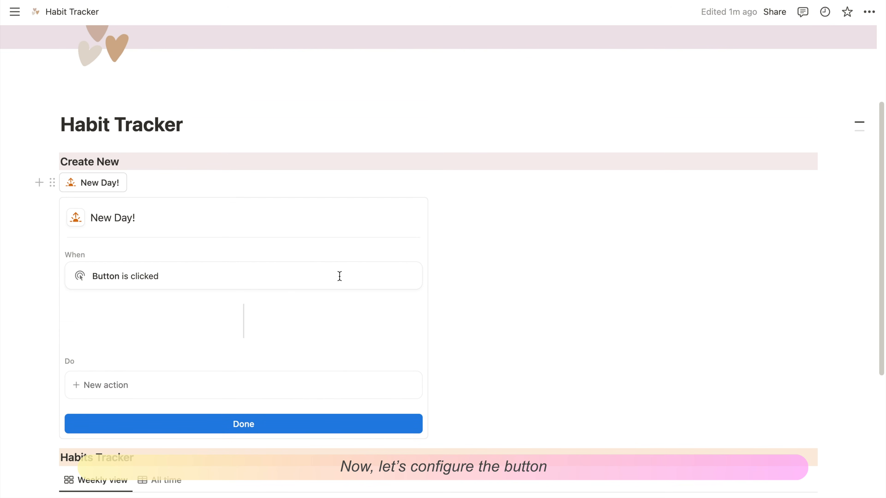
{"action": "left_click", "coordinate": [112, 393]}
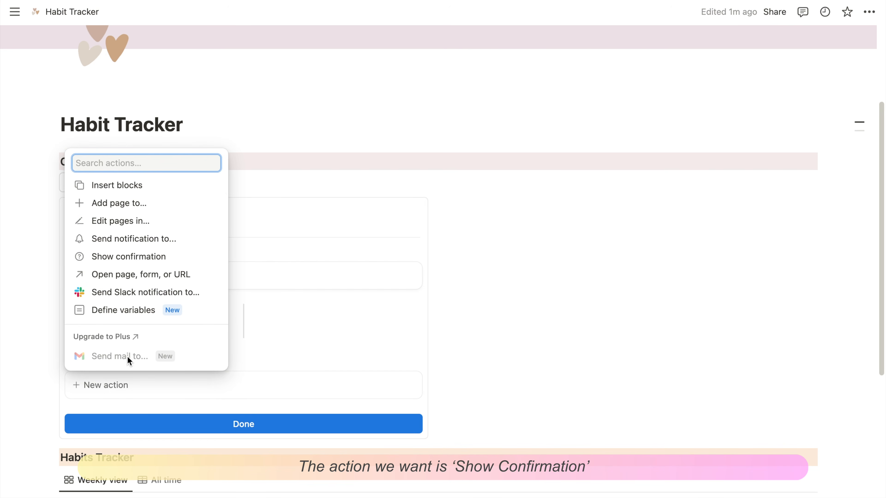
{"action": "left_click", "coordinate": [132, 257]}
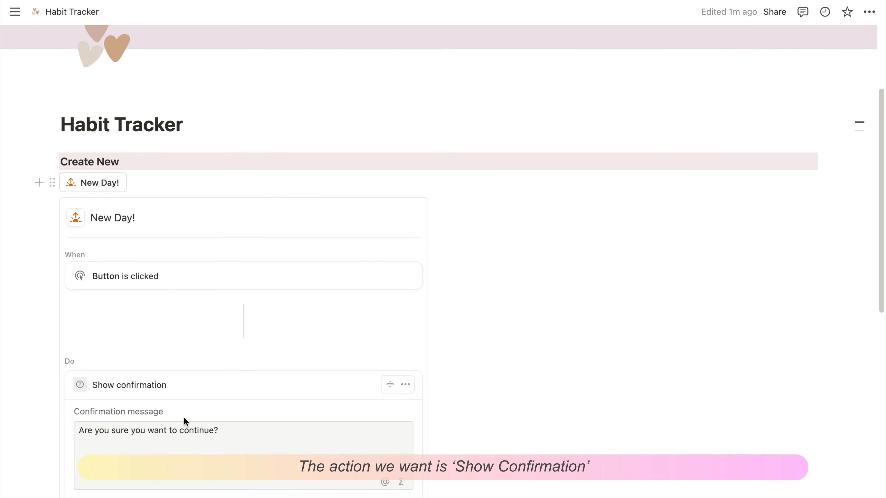
{"action": "scroll", "coordinate": [183, 417], "scroll_direction": "down", "scroll_amount": 5}
{"action": "left_click_drag", "start_coordinate": [249, 307], "coordinate": [76, 297]}
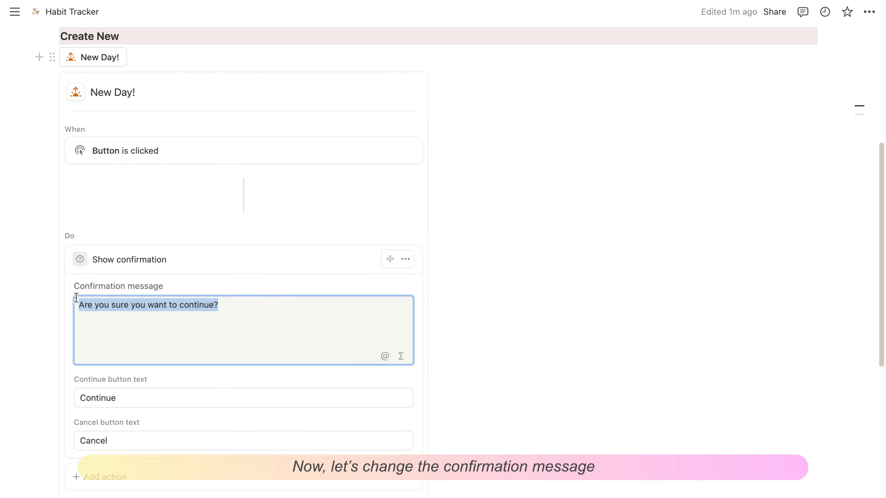
{"action": "type", "text": "Ready to start a new da"}
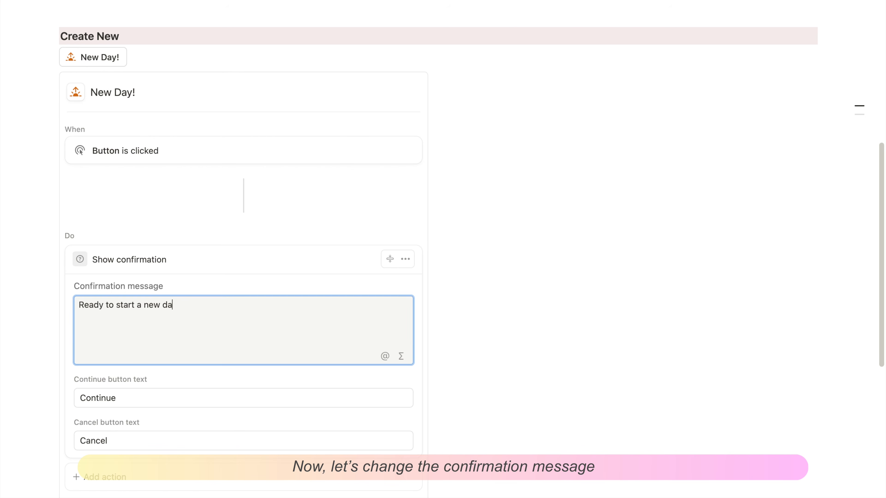
{"action": "type", "text": "y?"}
- Set the confirmation's Continue button text to "Yes ٩(>ᴗ•)۶"
{"action": "left_click", "coordinate": [145, 399]}
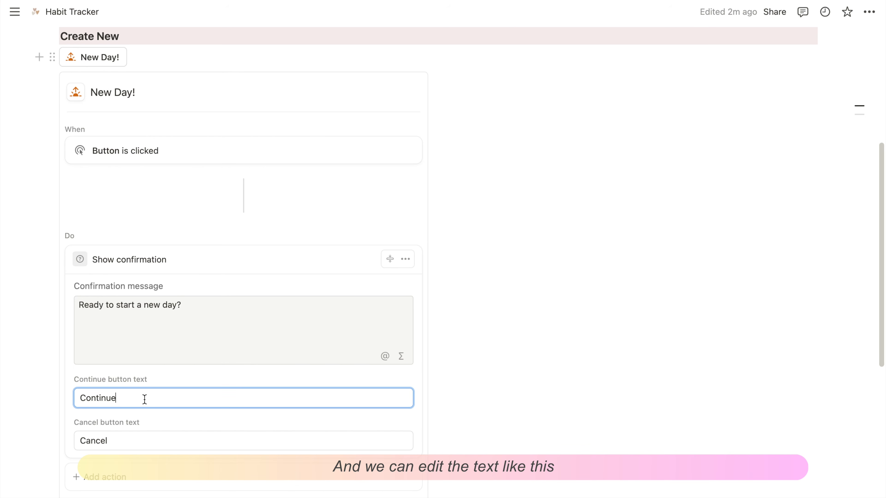
{"action": "key", "text": "super+a"}
{"action": "type", "text": "Yes"}
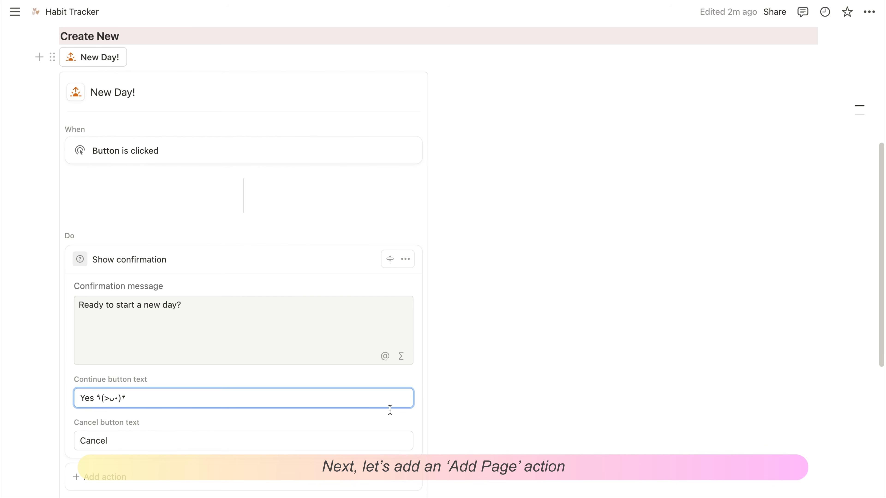
{"action": "left_click", "coordinate": [394, 421]}
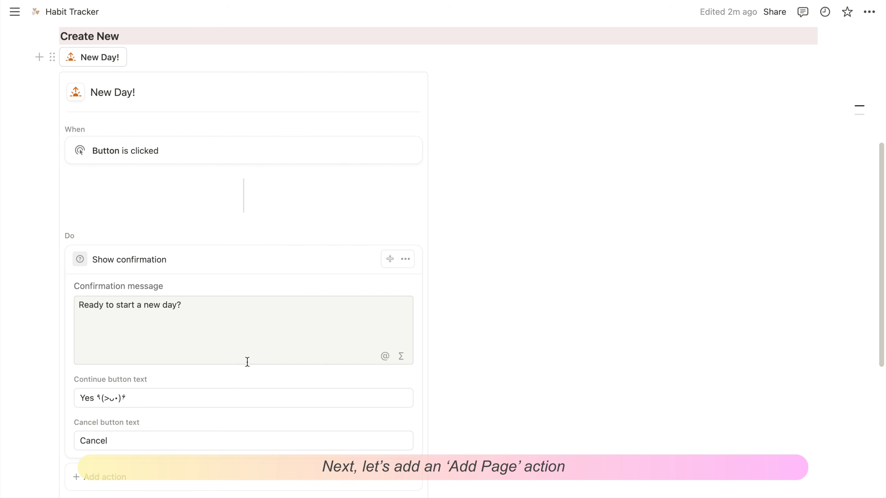
- Add a second button action that adds a page named "Daily Habits" to the Habits Tracker database
{"action": "scroll", "coordinate": [300, 385], "scroll_direction": "down", "scroll_amount": 5}
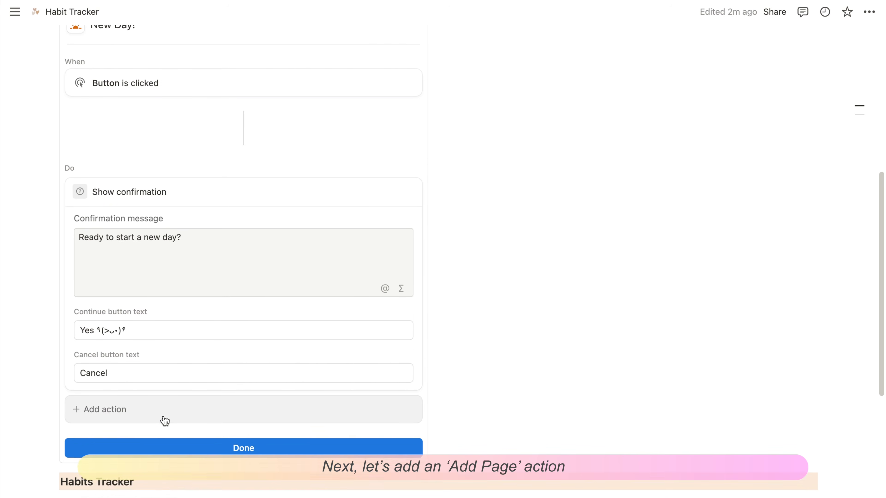
{"action": "left_click", "coordinate": [106, 397]}
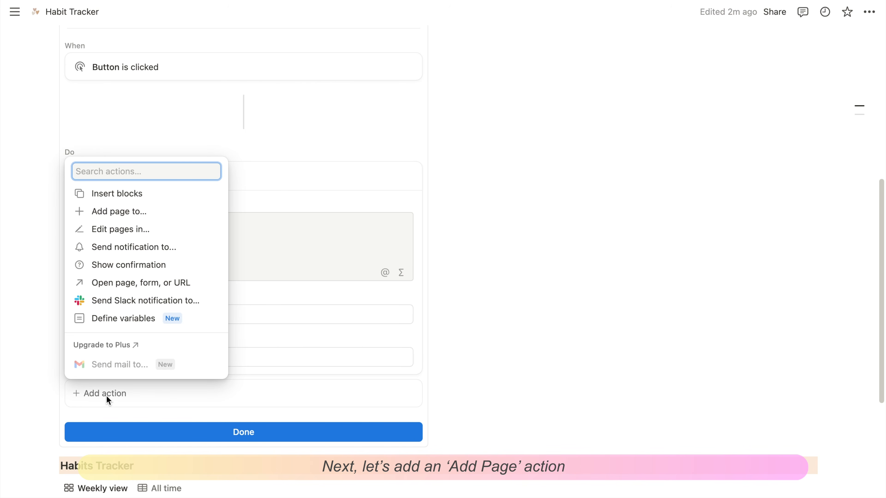
{"action": "left_click", "coordinate": [124, 215]}
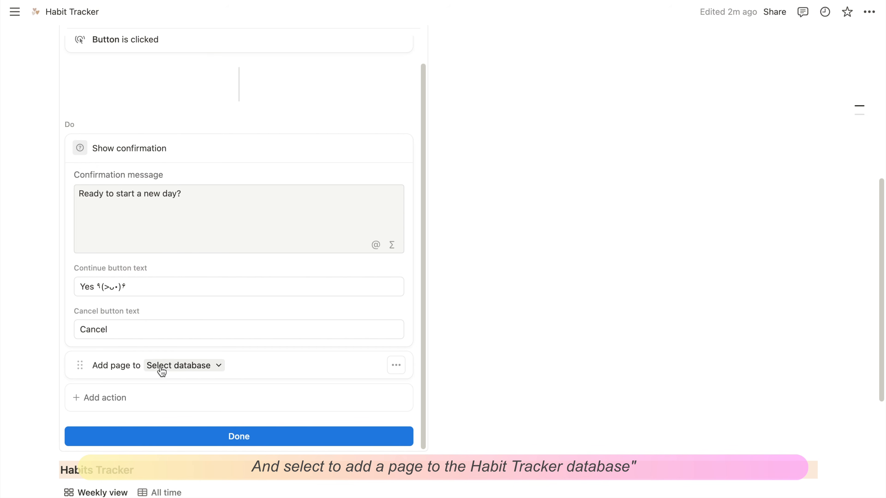
{"action": "left_click", "coordinate": [189, 365]}
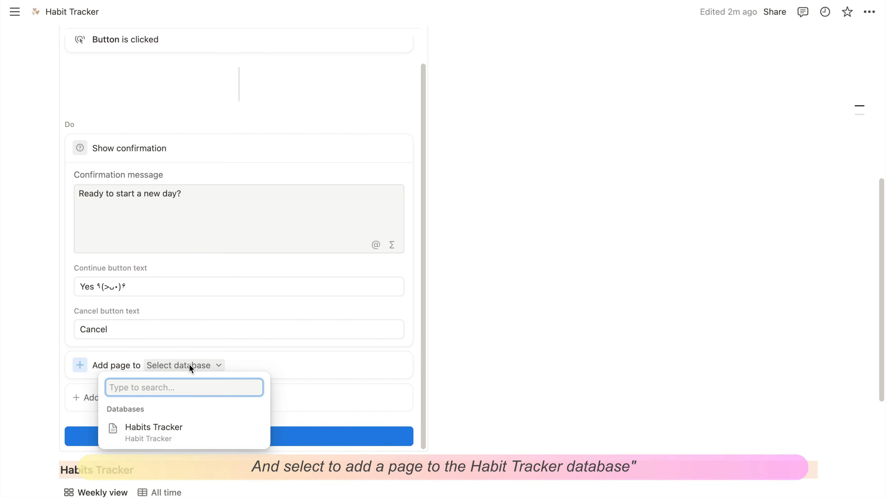
{"action": "left_click", "coordinate": [143, 430]}
{"action": "scroll", "coordinate": [240, 385], "scroll_direction": "down", "scroll_amount": 3}
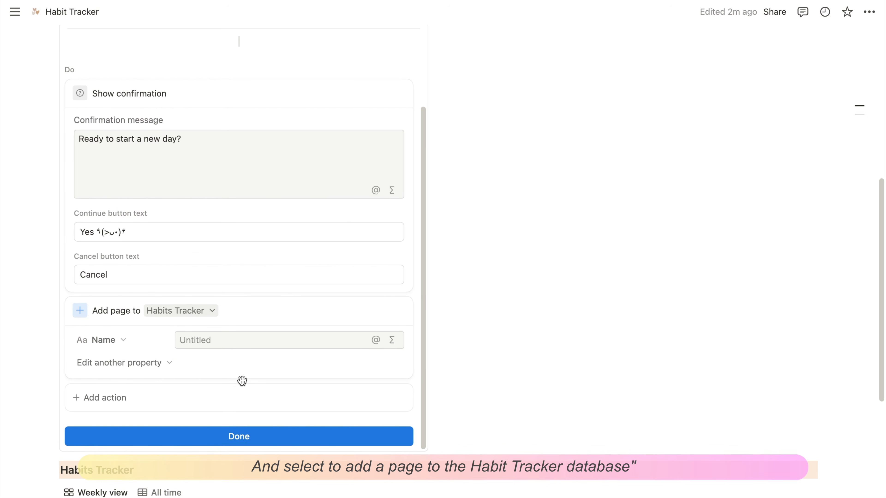
{"action": "left_click", "coordinate": [216, 343]}
{"action": "scroll", "coordinate": [215, 344], "scroll_direction": "down", "scroll_amount": 5}
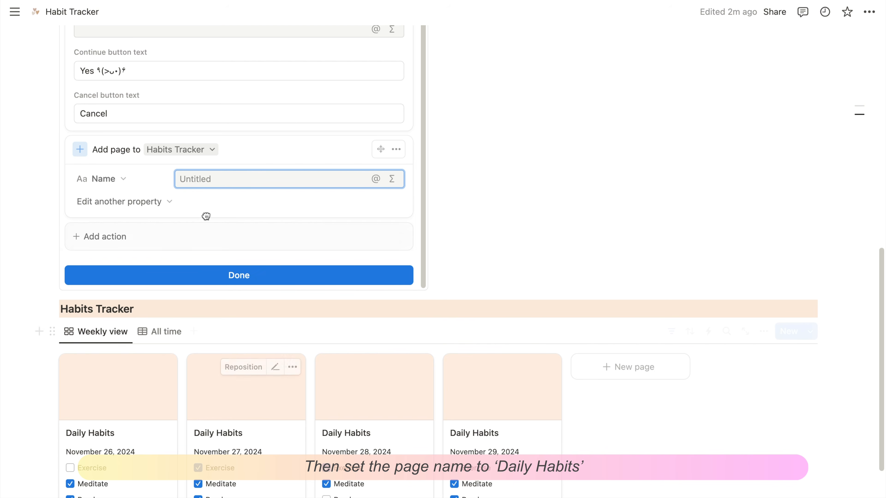
{"action": "type", "text": "Daily Habits"}
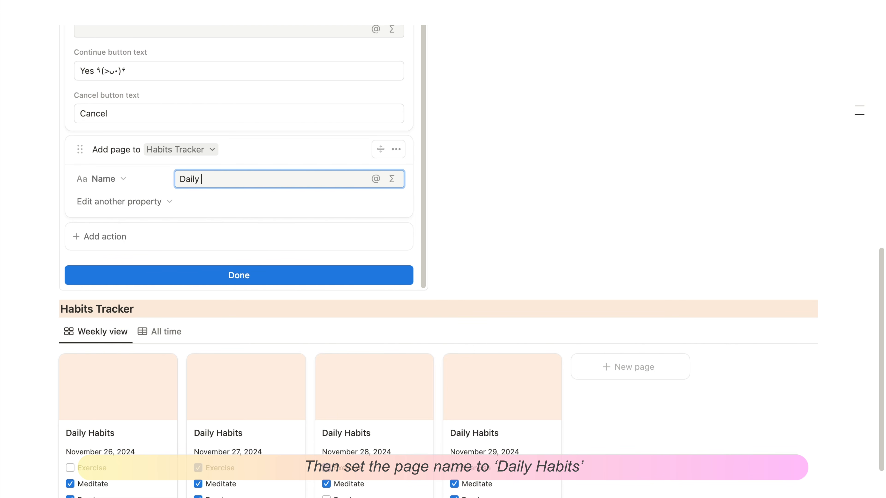
- Set the added page's Date property to Date triggered and finish the button setup
{"action": "left_click", "coordinate": [156, 205]}
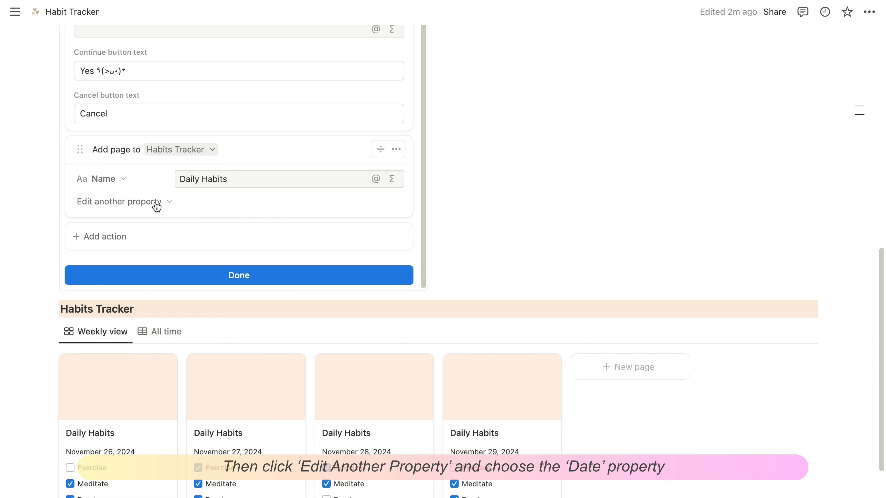
{"action": "left_click", "coordinate": [126, 200]}
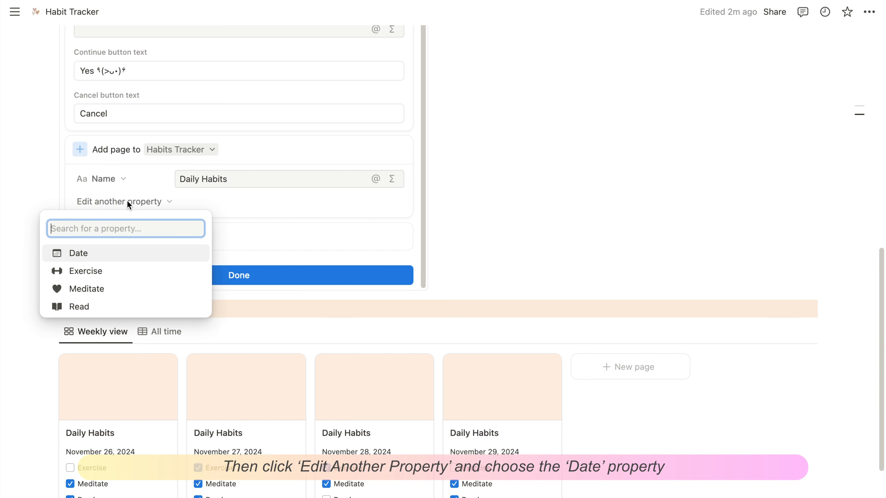
{"action": "left_click", "coordinate": [100, 245]}
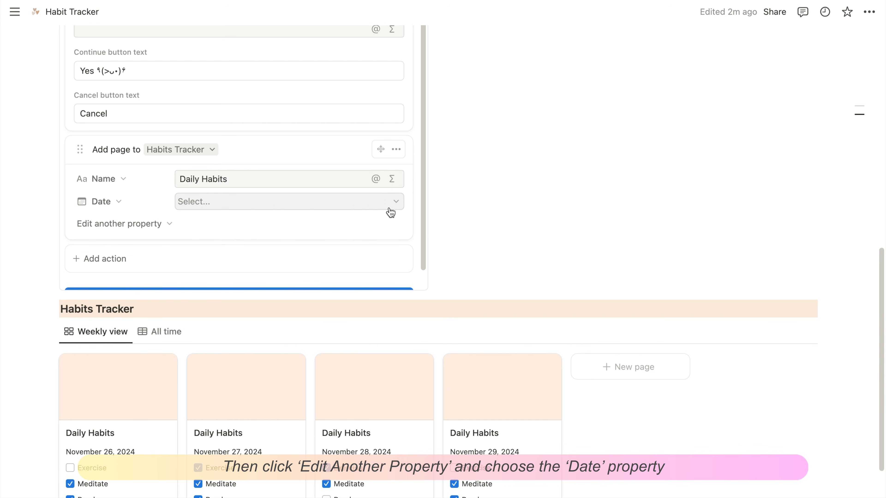
{"action": "left_click", "coordinate": [397, 203]}
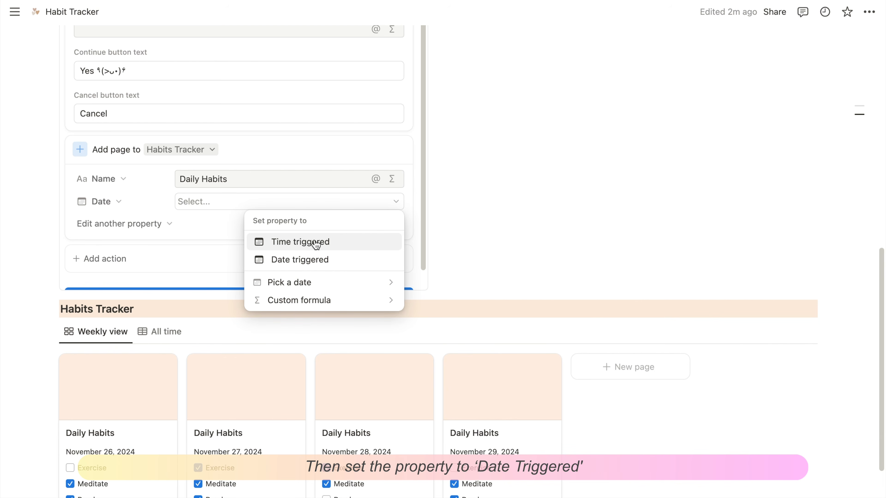
{"action": "left_click", "coordinate": [302, 265]}
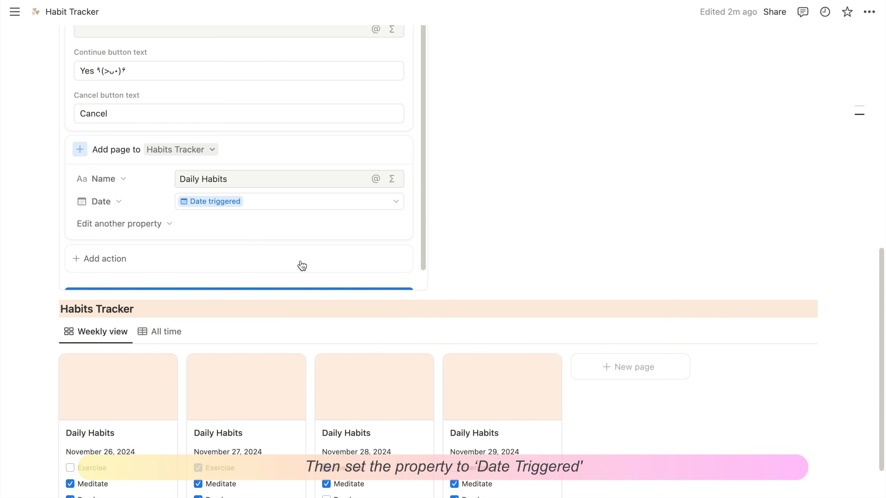
{"action": "scroll", "coordinate": [305, 241], "scroll_direction": "down", "scroll_amount": 1}
{"action": "left_click", "coordinate": [268, 278]}
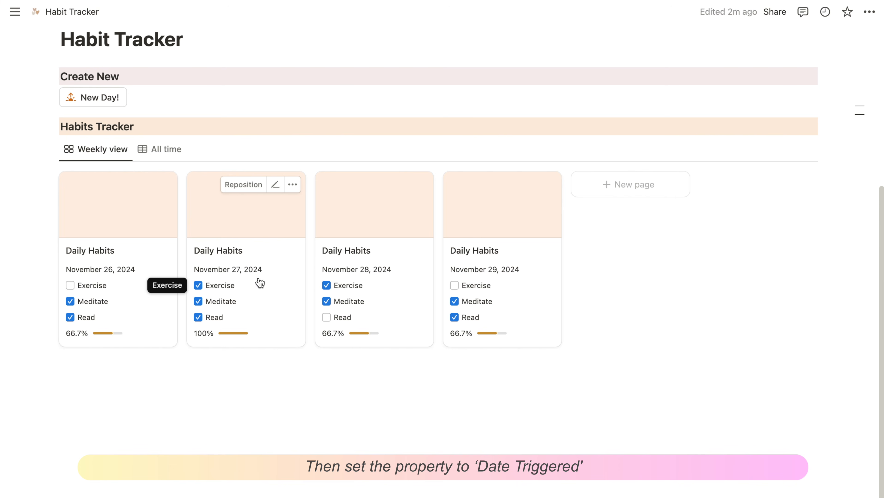
- Run the "New Day!" button and accept its confirmation to add a daily habits entry
{"action": "scroll", "coordinate": [516, 296], "scroll_direction": "up", "scroll_amount": 2}
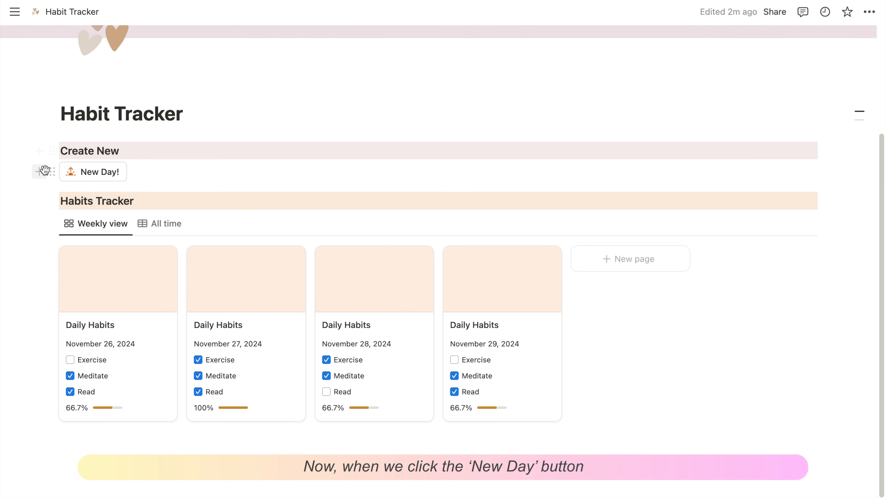
{"action": "scroll", "coordinate": [199, 192], "scroll_direction": "up", "scroll_amount": 1}
{"action": "scroll", "coordinate": [205, 197], "scroll_direction": "up", "scroll_amount": 2}
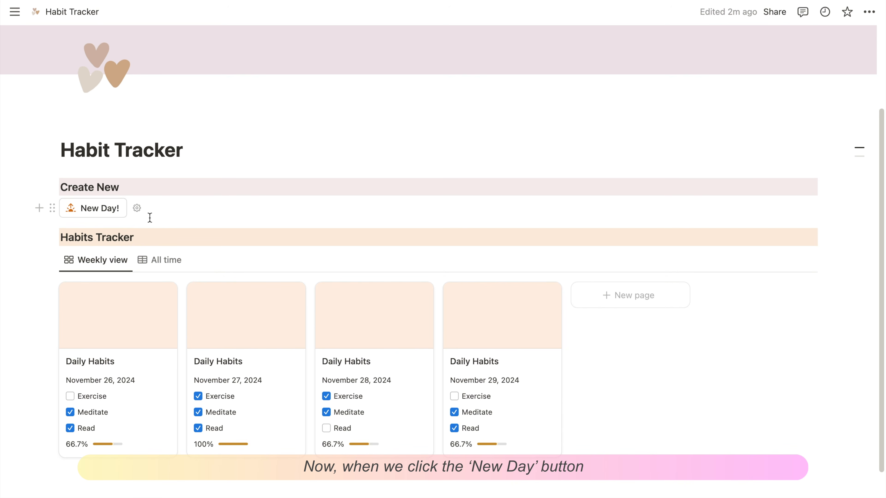
{"action": "left_click", "coordinate": [104, 209]}
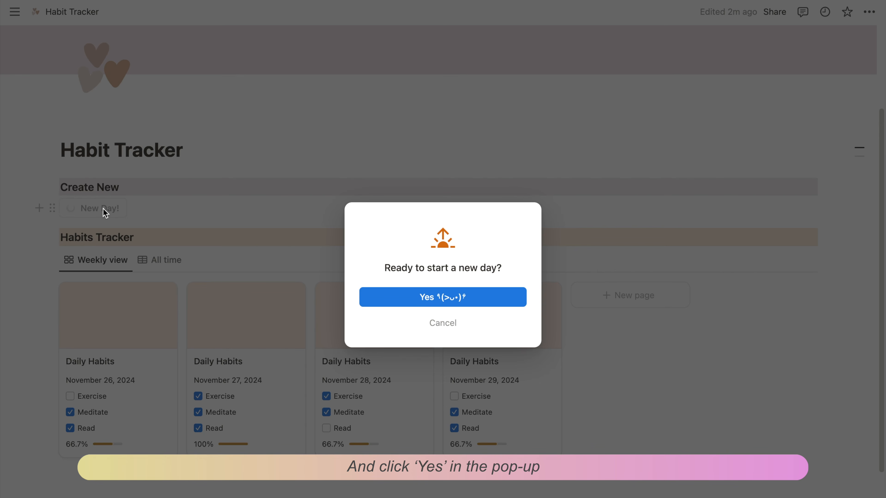
{"action": "left_click", "coordinate": [408, 298]}
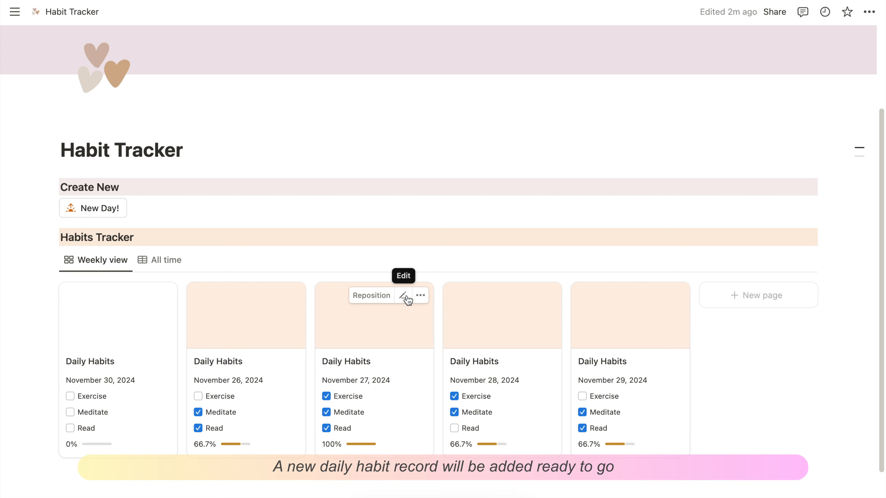
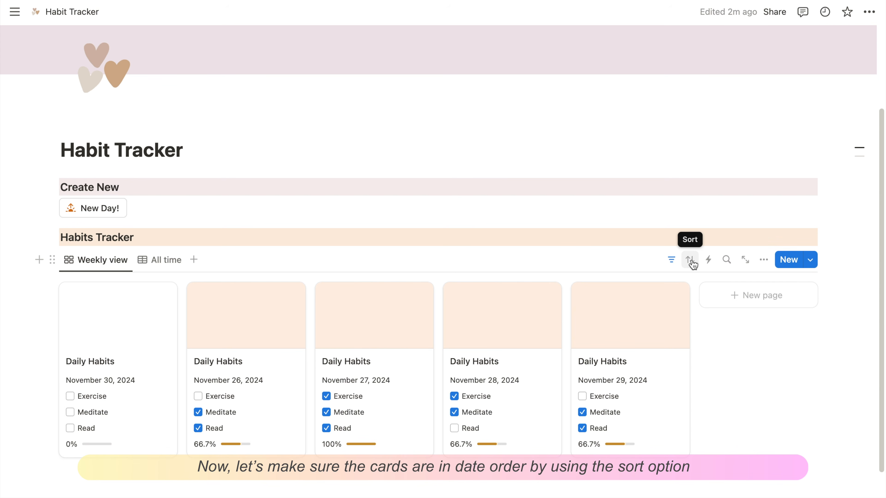
- Sort the Weekly view cards by Date in ascending order
{"action": "left_click", "coordinate": [687, 263]}
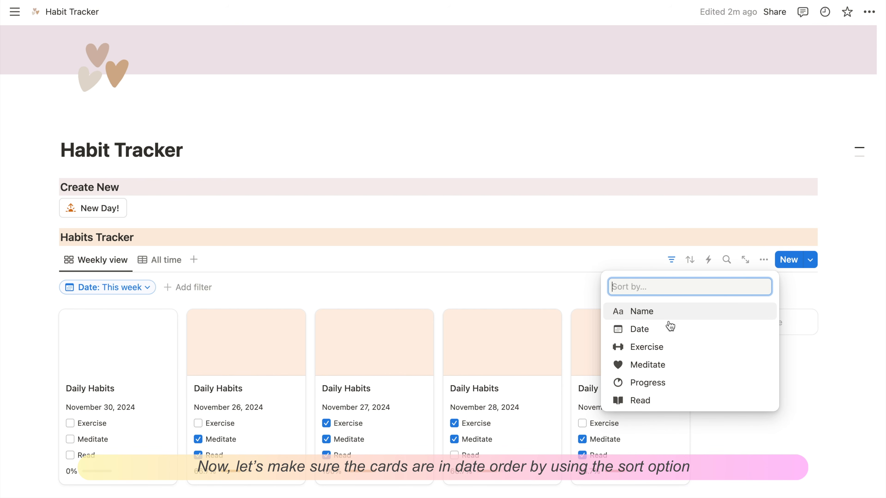
{"action": "left_click", "coordinate": [666, 331]}
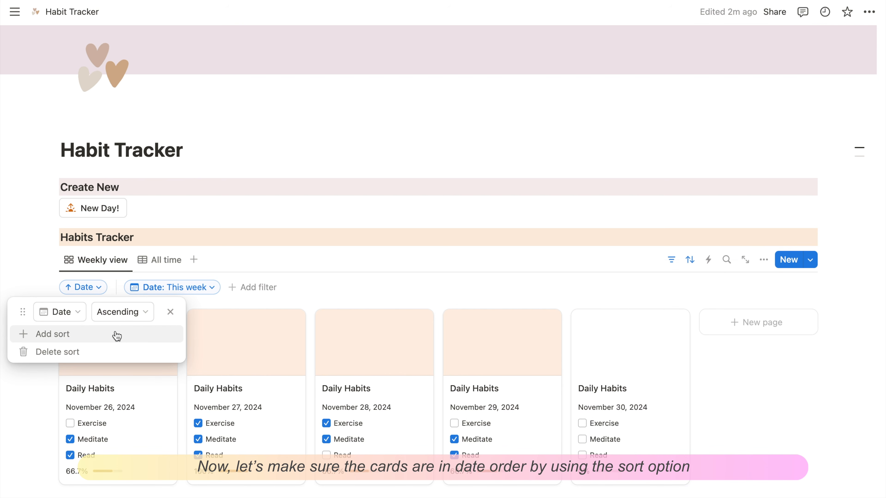
{"action": "left_click", "coordinate": [128, 321]}
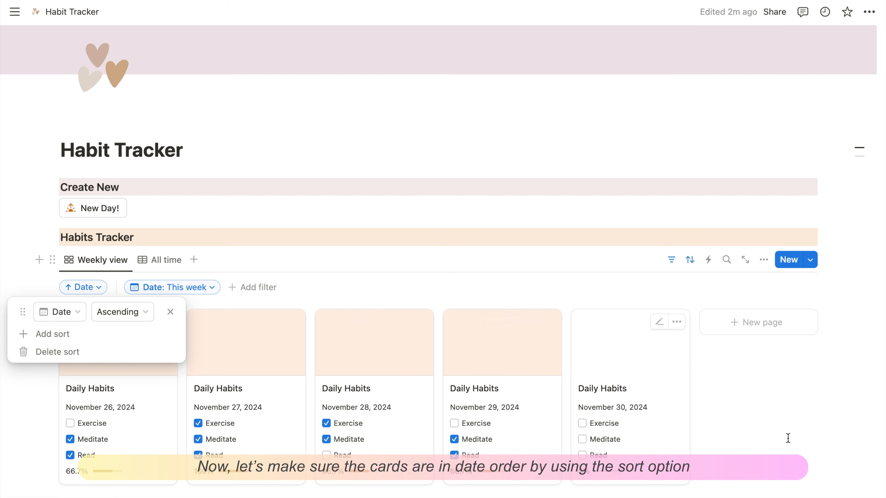
{"action": "left_click", "coordinate": [779, 437]}
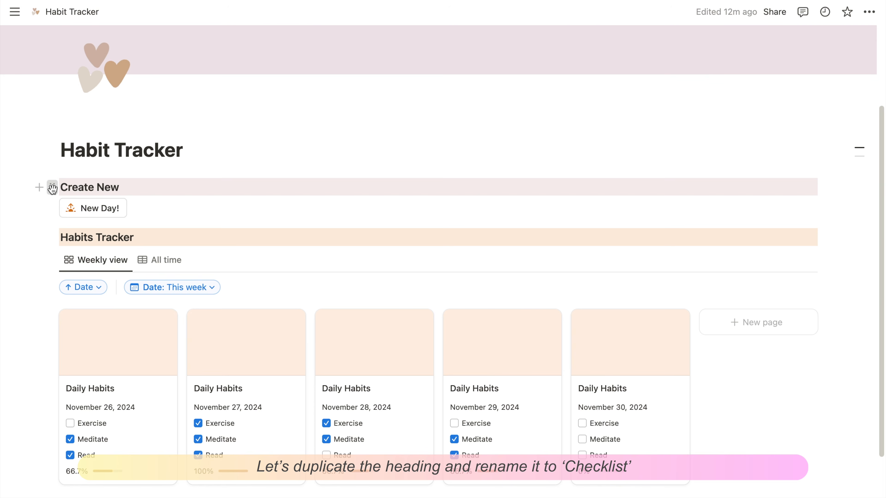
- Duplicate the "Create New" heading, place the copy below the "New Day!" button and rename it "Checklist"
{"action": "left_click", "coordinate": [52, 188]}
{"action": "left_click", "coordinate": [93, 185]}
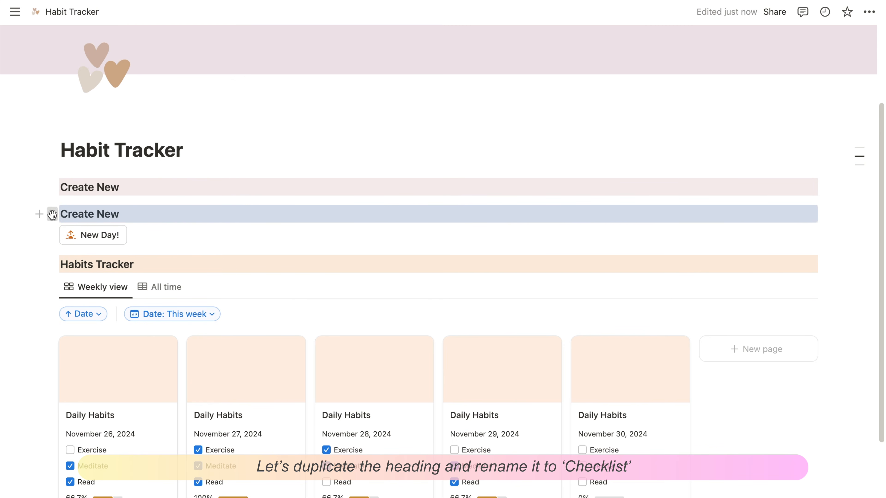
{"action": "left_click_drag", "start_coordinate": [52, 214], "coordinate": [97, 240]}
{"action": "double_click", "coordinate": [100, 237]}
{"action": "triple_click", "coordinate": [101, 238]}
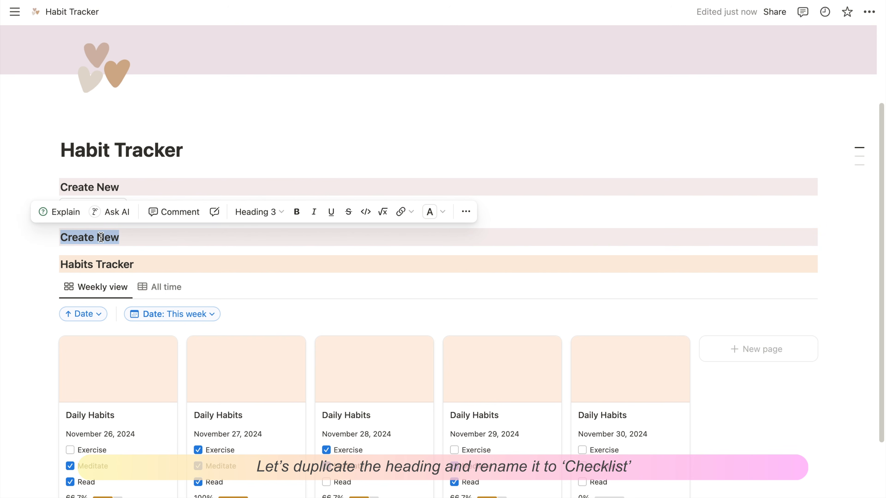
{"action": "type", "text": "Check"}
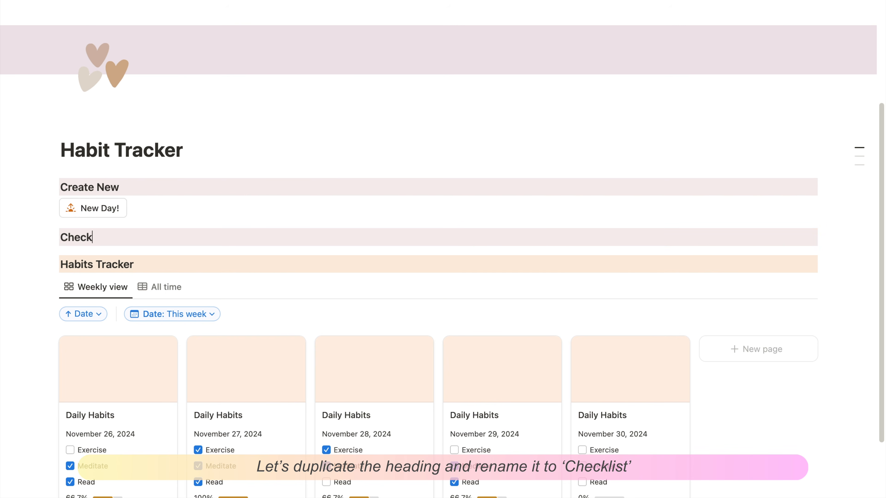
{"action": "type", "text": "list"}
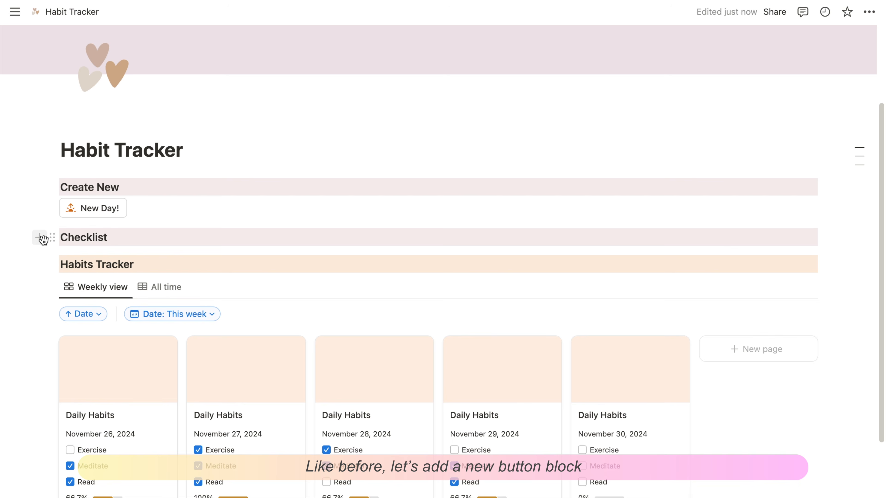
- Insert a new button block directly beneath the "Checklist" heading
{"action": "left_click", "coordinate": [41, 238]}
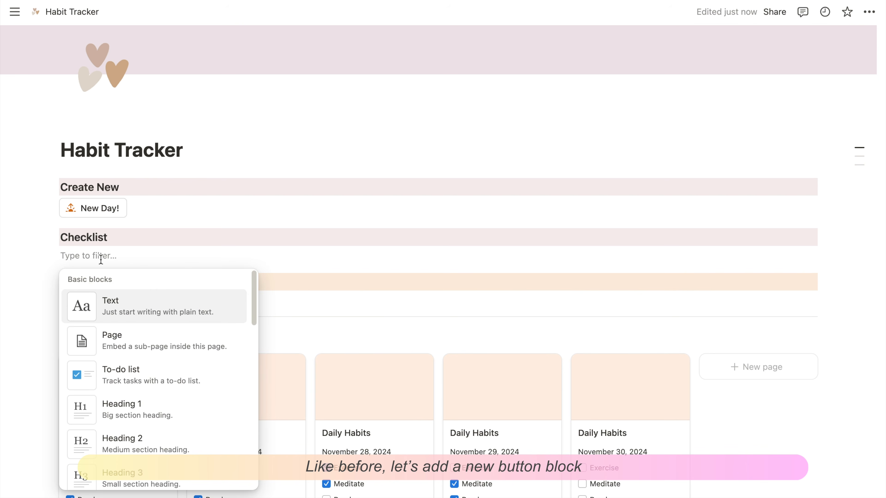
{"action": "type", "text": "/bu"}
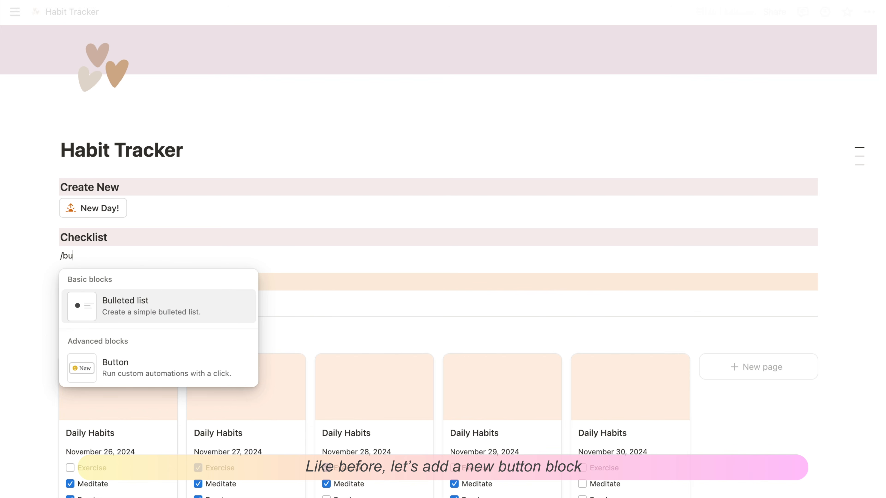
{"action": "type", "text": "tton"}
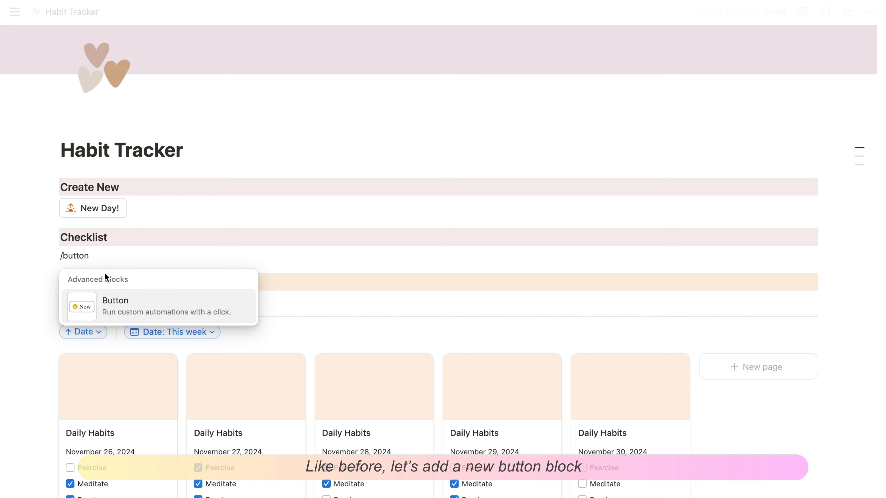
{"action": "left_click", "coordinate": [121, 318]}
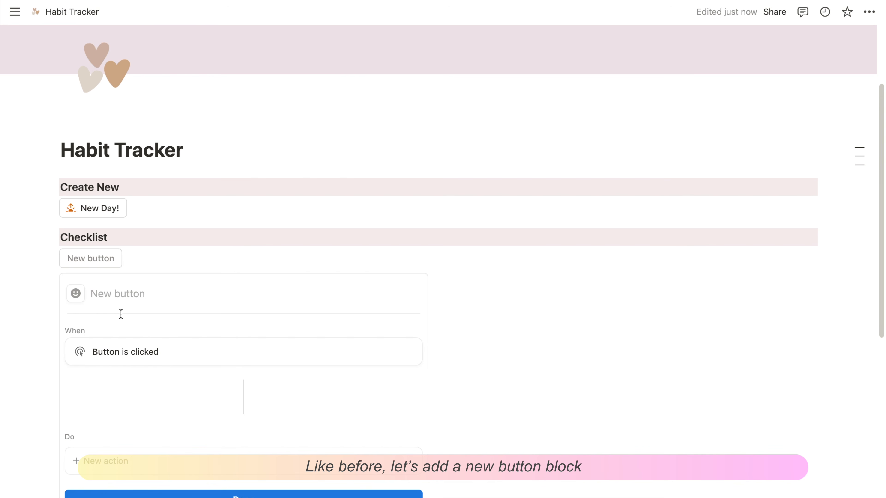
- Name the new Checklist button "Exercise ✔"
{"action": "scroll", "coordinate": [121, 314], "scroll_direction": "down", "scroll_amount": 3}
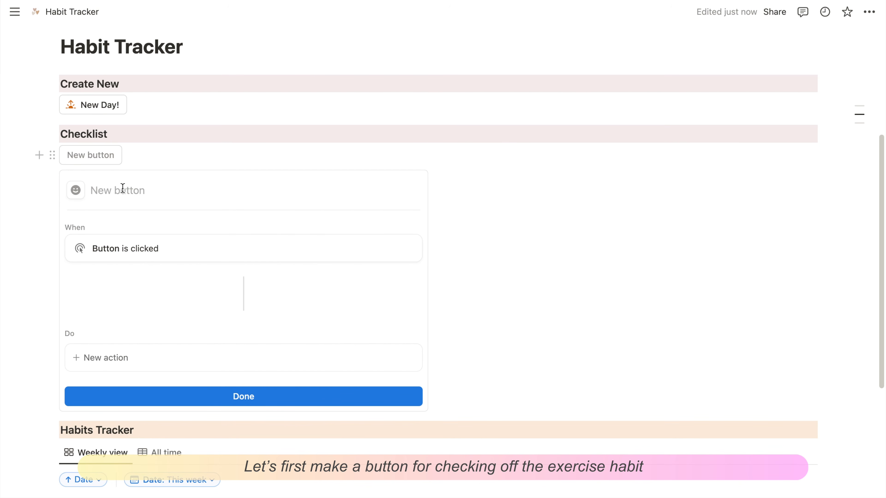
{"action": "scroll", "coordinate": [530, 295], "scroll_direction": "down", "scroll_amount": 5}
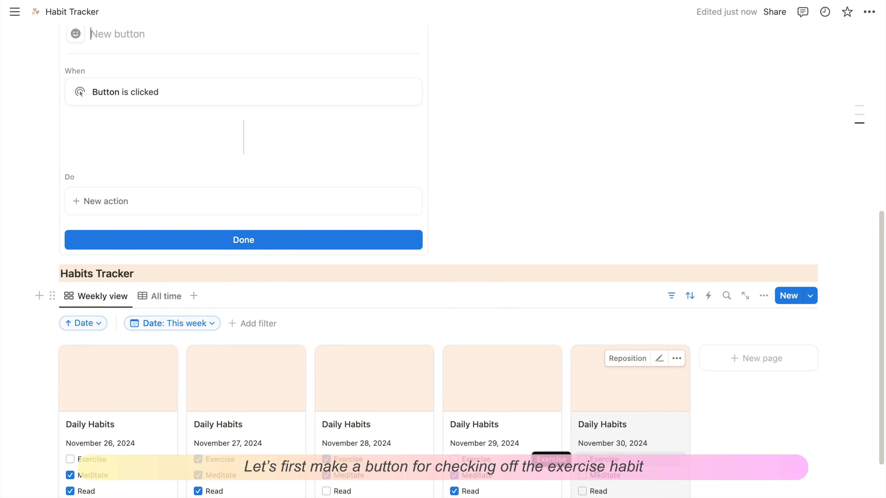
{"action": "scroll", "coordinate": [253, 222], "scroll_direction": "up", "scroll_amount": 8}
{"action": "left_click", "coordinate": [112, 273]}
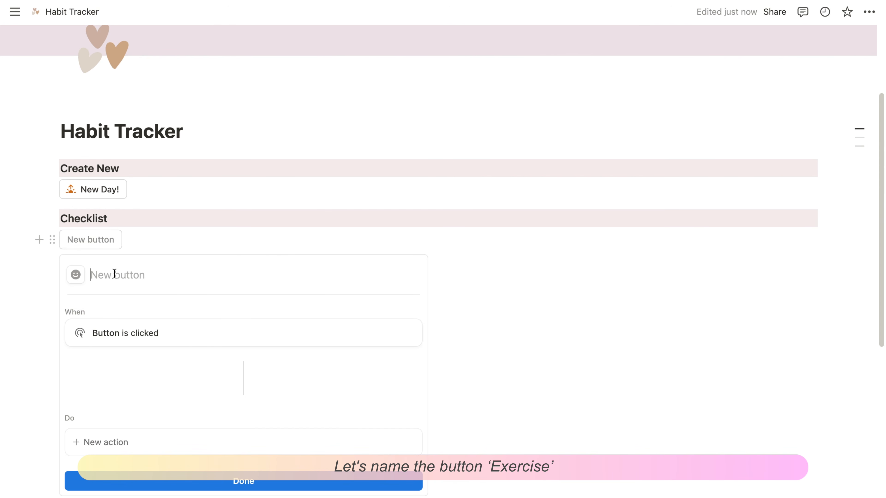
{"action": "type", "text": "Exercise"}
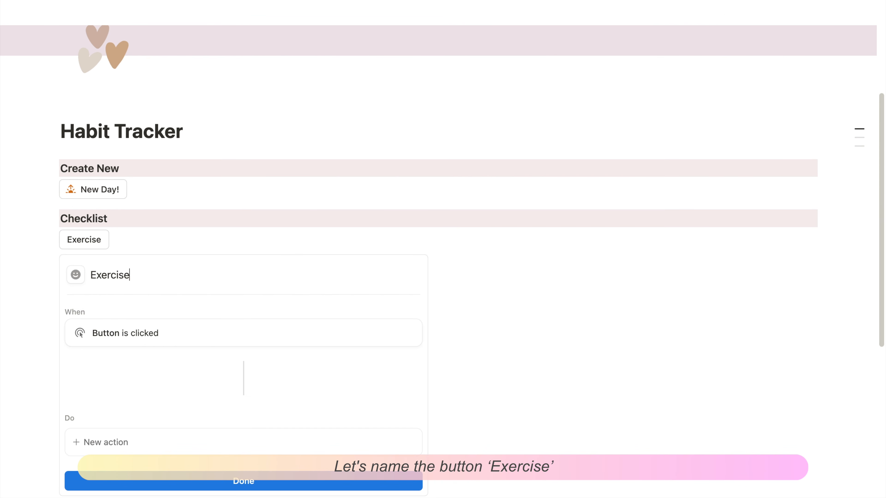
{"action": "type", "text": " ✓"}
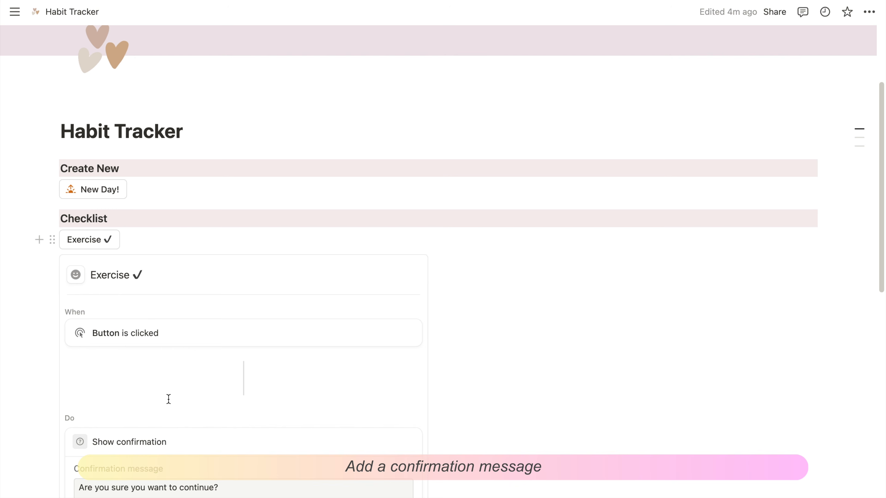
- Set the Exercise button's confirmation message to "Check off exercise?"
{"action": "scroll", "coordinate": [168, 399], "scroll_direction": "down", "scroll_amount": 5}
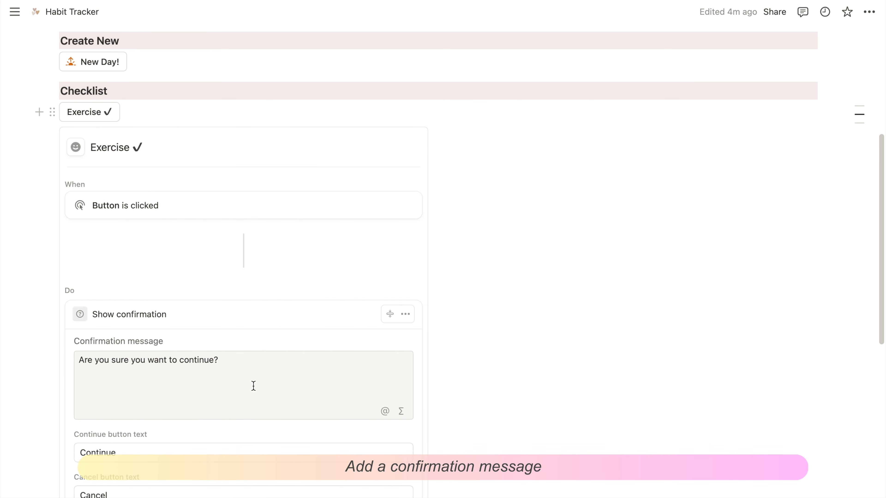
{"action": "scroll", "coordinate": [254, 386], "scroll_direction": "down", "scroll_amount": 1}
{"action": "left_click_drag", "start_coordinate": [257, 344], "coordinate": [77, 341]}
{"action": "type", "text": "Check off exercise?"}
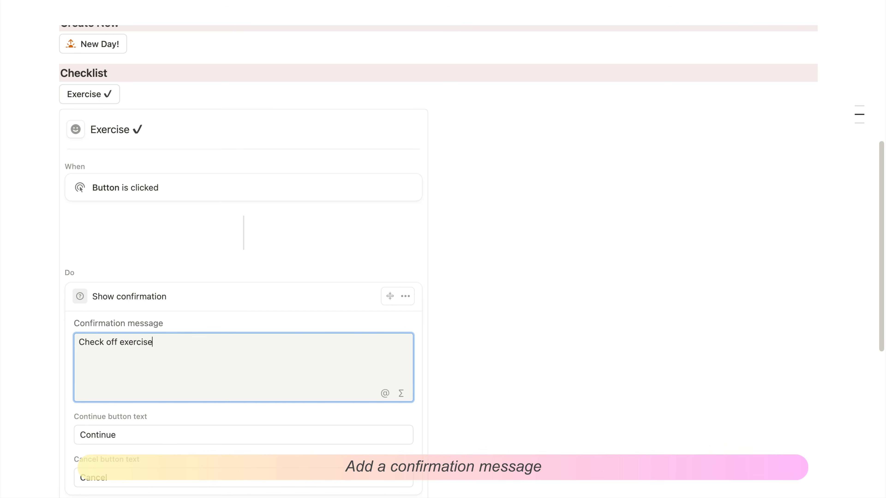
- Set the Exercise confirmation's Continue button text to "Yes ٩(>ᴗ•)۶"
{"action": "double_click", "coordinate": [138, 436]}
{"action": "type", "text": "Yes"}
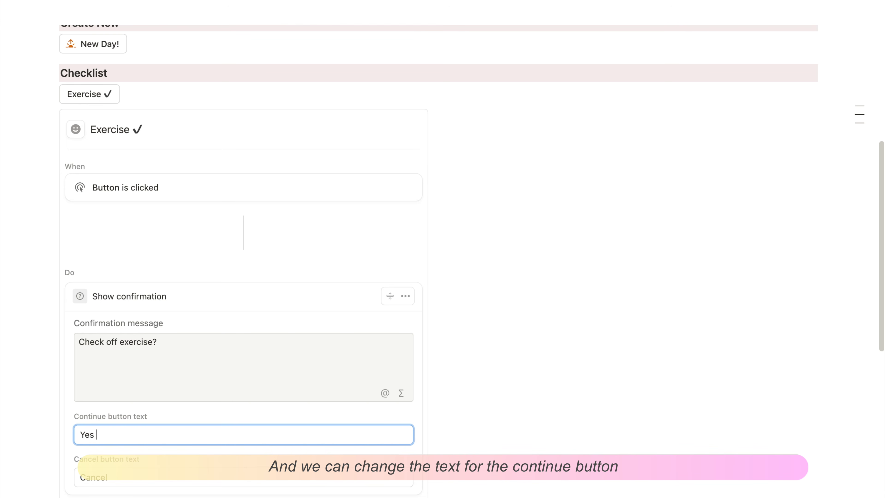
{"action": "type", "text": "٩(>ᴗ•)۶"}
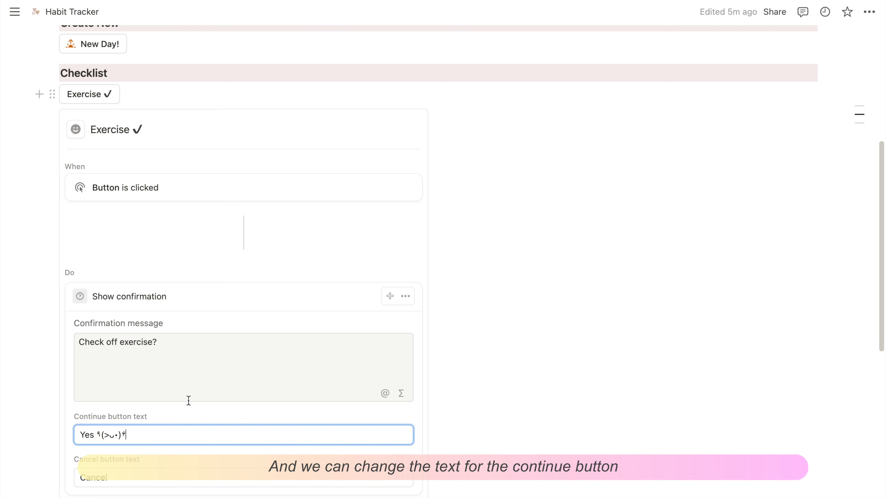
{"action": "scroll", "coordinate": [244, 439], "scroll_direction": "down", "scroll_amount": 3}
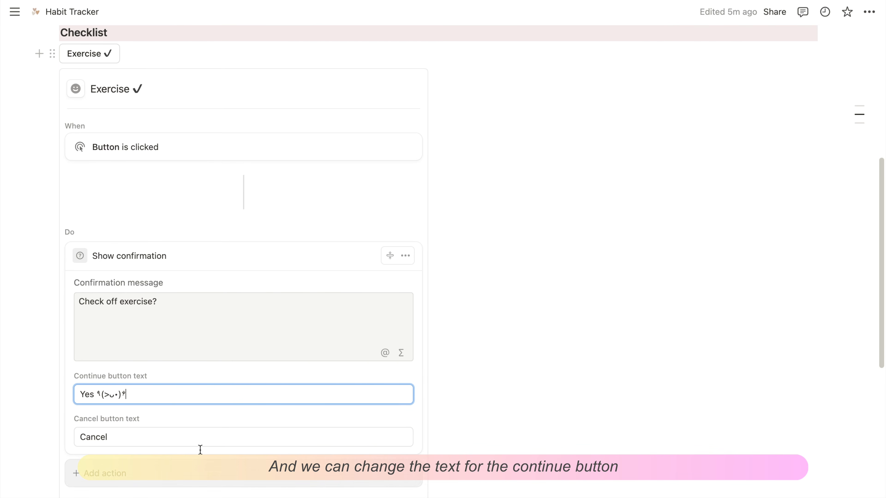
{"action": "left_click", "coordinate": [167, 414]}
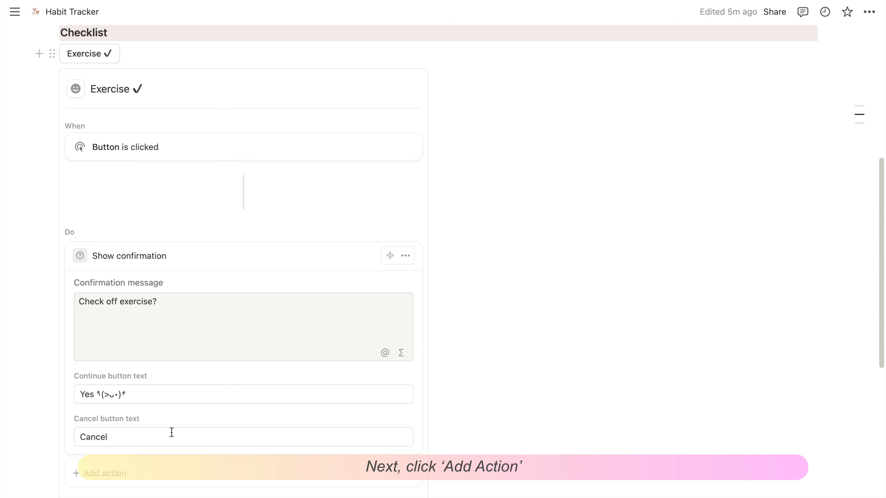
- Add a second action to the Exercise button that edits pages in the Habits Tracker database
{"action": "scroll", "coordinate": [172, 431], "scroll_direction": "down", "scroll_amount": 5}
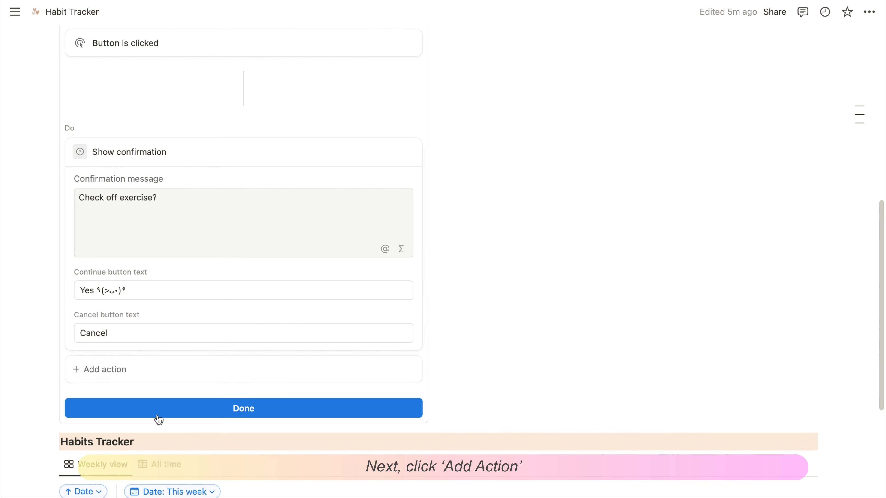
{"action": "left_click", "coordinate": [146, 379]}
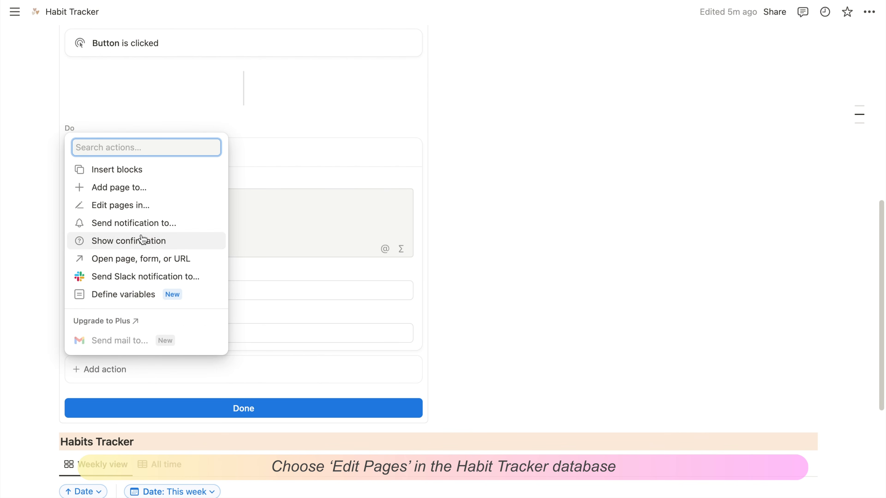
{"action": "left_click", "coordinate": [137, 209]}
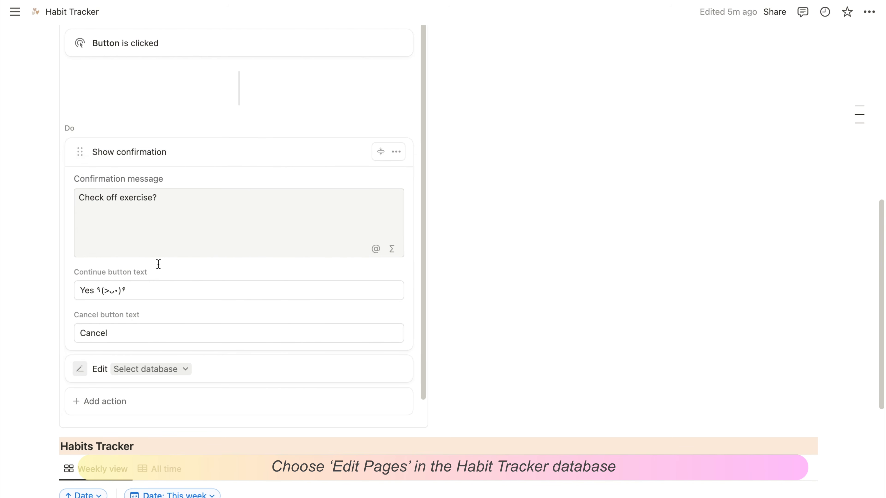
{"action": "left_click", "coordinate": [176, 372]}
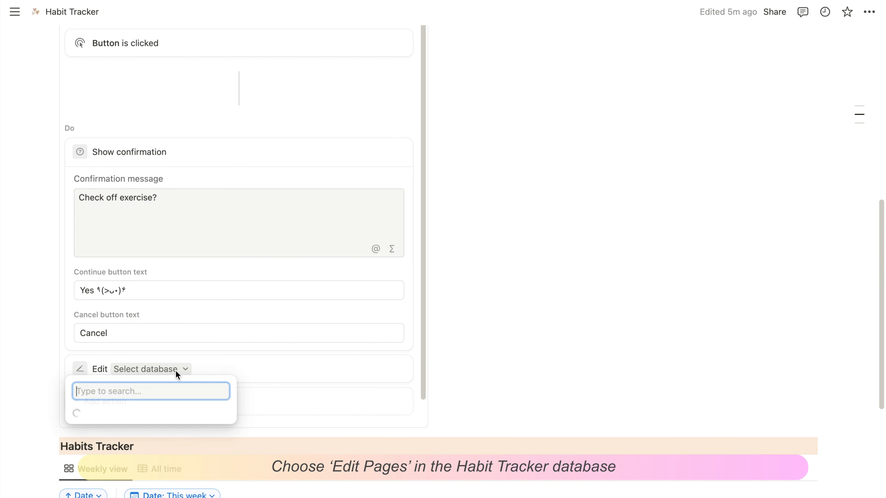
{"action": "left_click", "coordinate": [130, 431]}
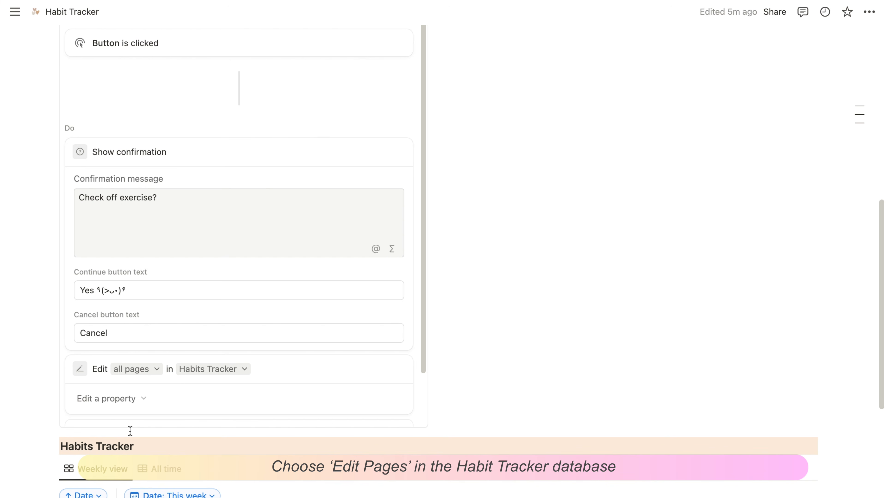
- In the Exercise button's page-editing action, set the Exercise property to Checked
{"action": "scroll", "coordinate": [287, 395], "scroll_direction": "down", "scroll_amount": 3}
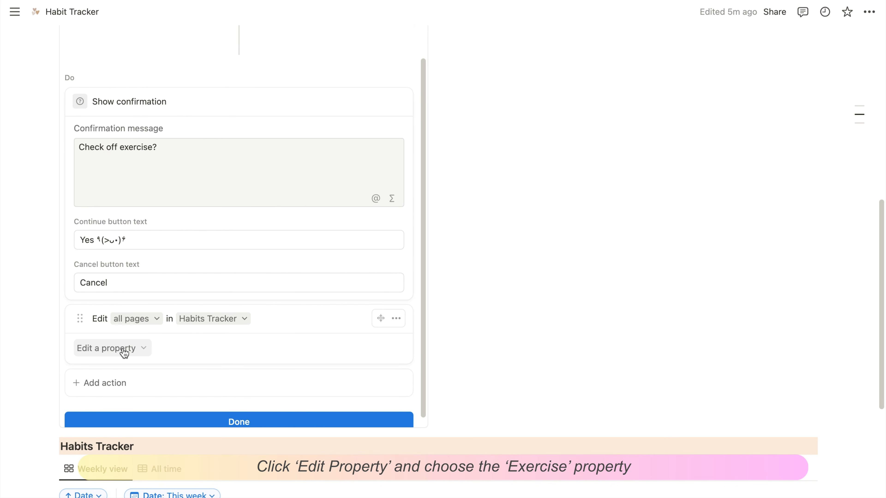
{"action": "left_click", "coordinate": [124, 349]}
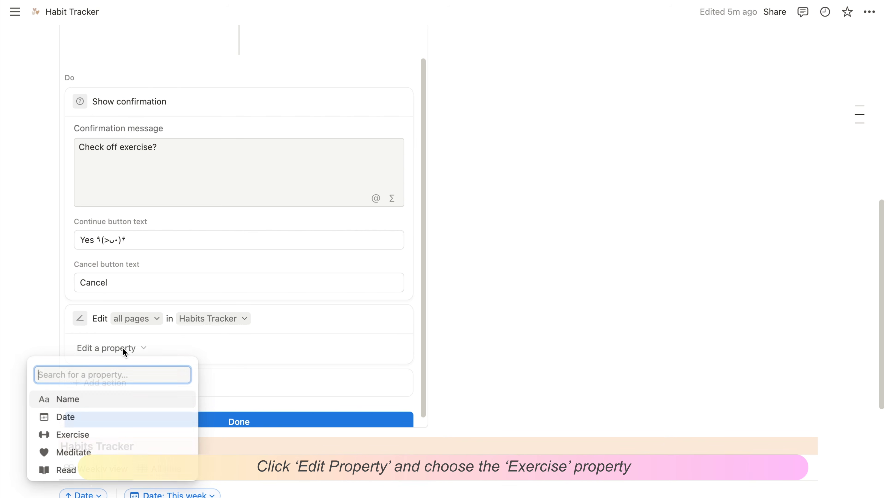
{"action": "left_click", "coordinate": [74, 435]}
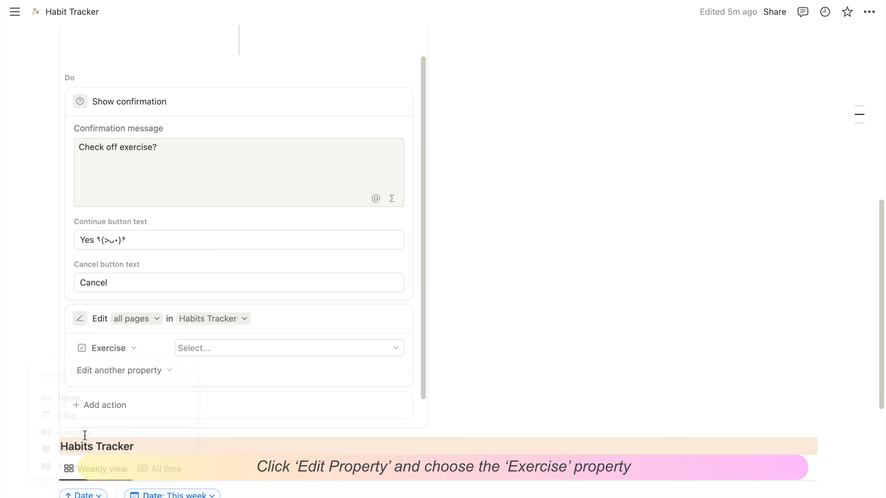
{"action": "left_click", "coordinate": [184, 353]}
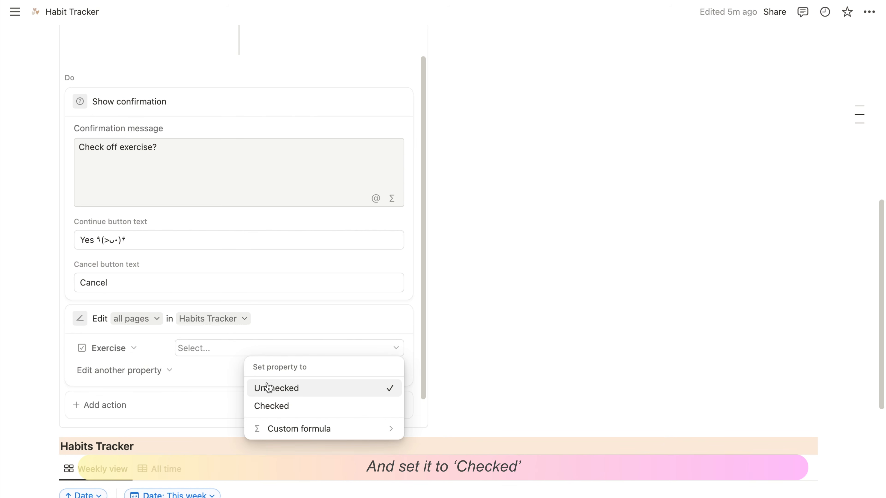
{"action": "left_click", "coordinate": [271, 407]}
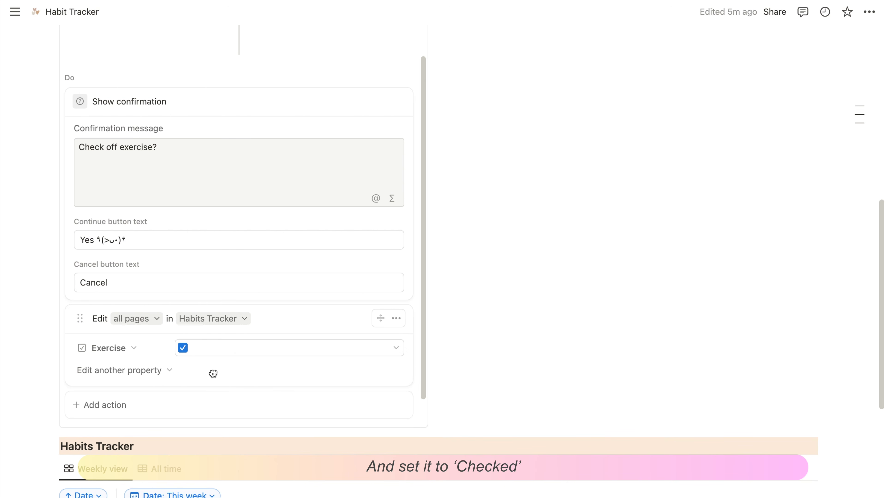
- Limit the Exercise button's edit action to pages whose start date is Today, and finish the button setup
{"action": "left_click", "coordinate": [149, 320]}
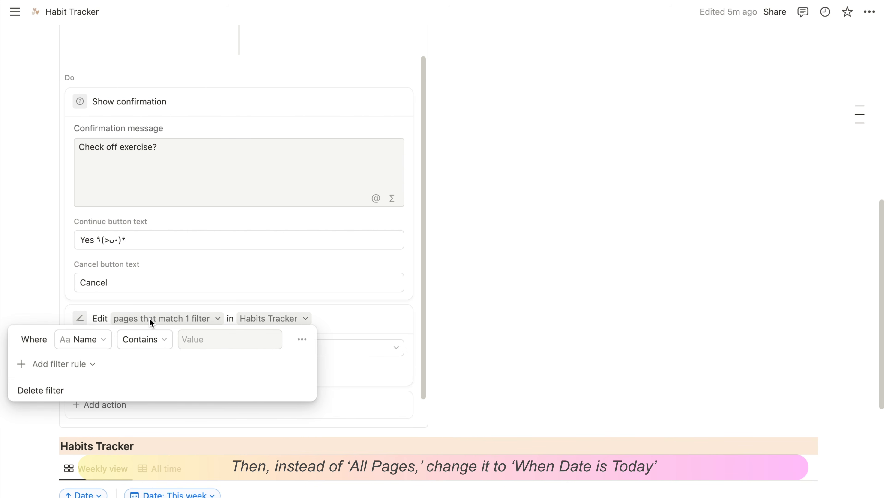
{"action": "left_click", "coordinate": [90, 340]}
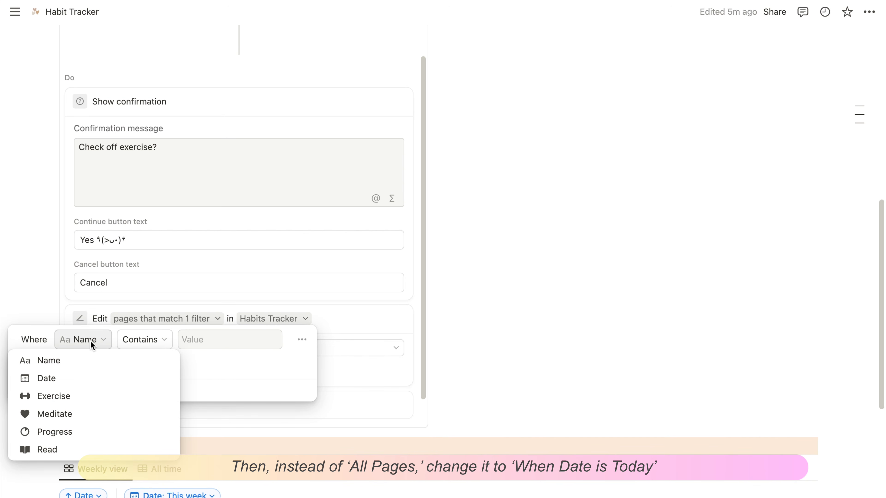
{"action": "left_click", "coordinate": [66, 382]}
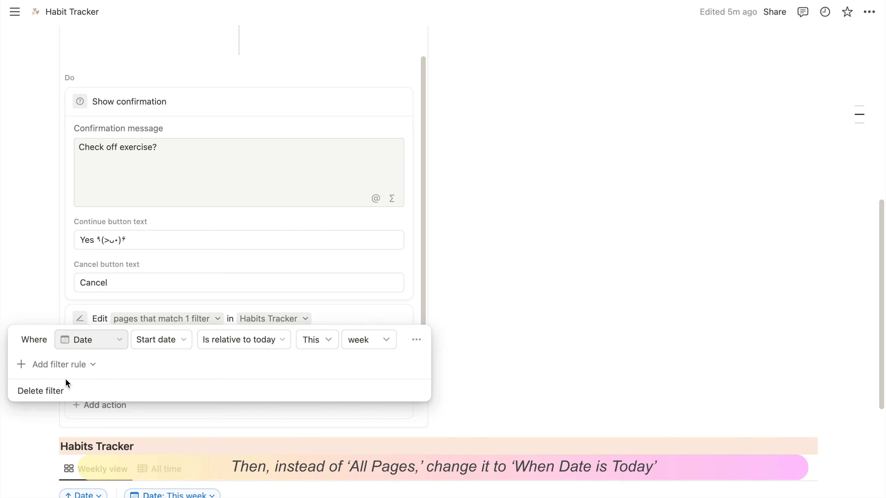
{"action": "left_click", "coordinate": [235, 338]}
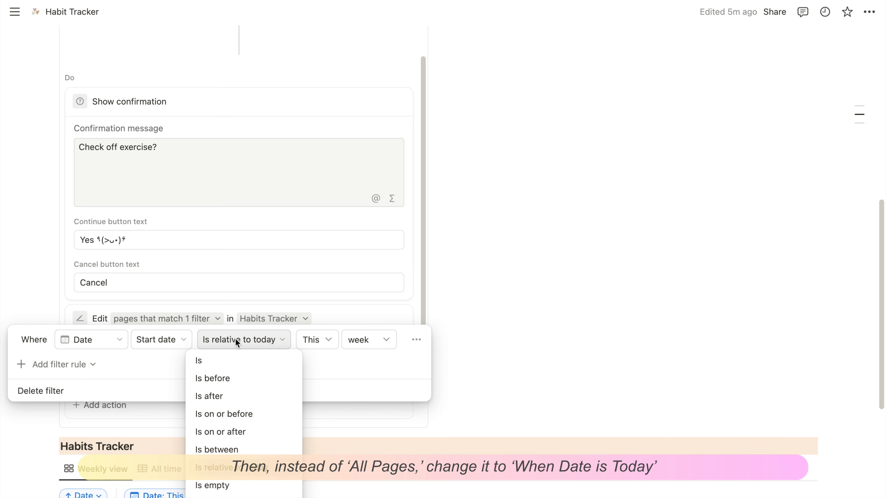
{"action": "left_click", "coordinate": [226, 363]}
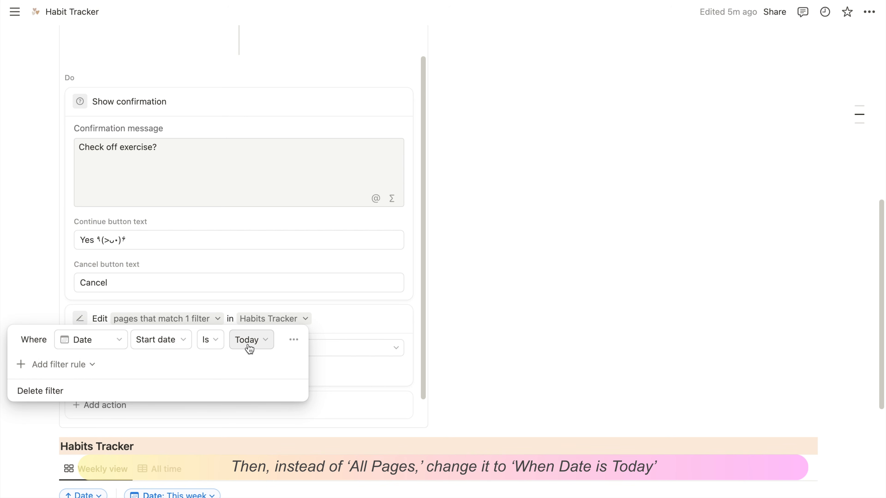
{"action": "left_click", "coordinate": [346, 354]}
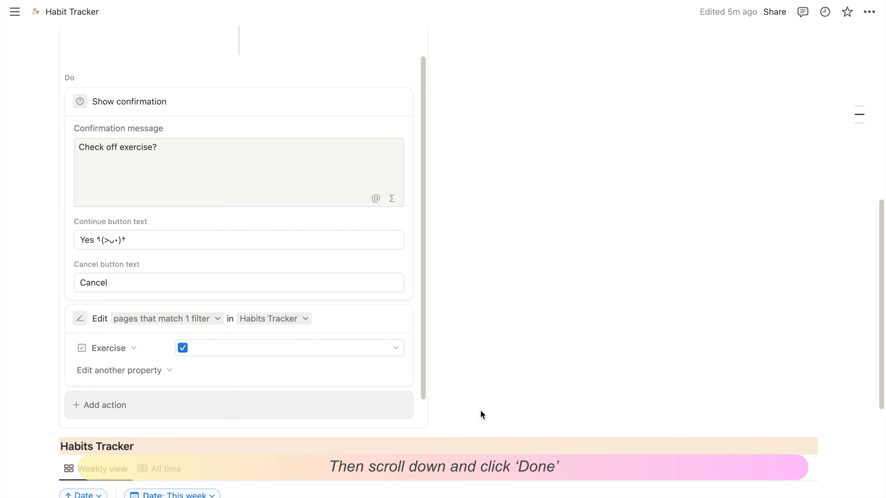
{"action": "scroll", "coordinate": [265, 342], "scroll_direction": "down", "scroll_amount": 2}
{"action": "scroll", "coordinate": [265, 342], "scroll_direction": "down", "scroll_amount": 1}
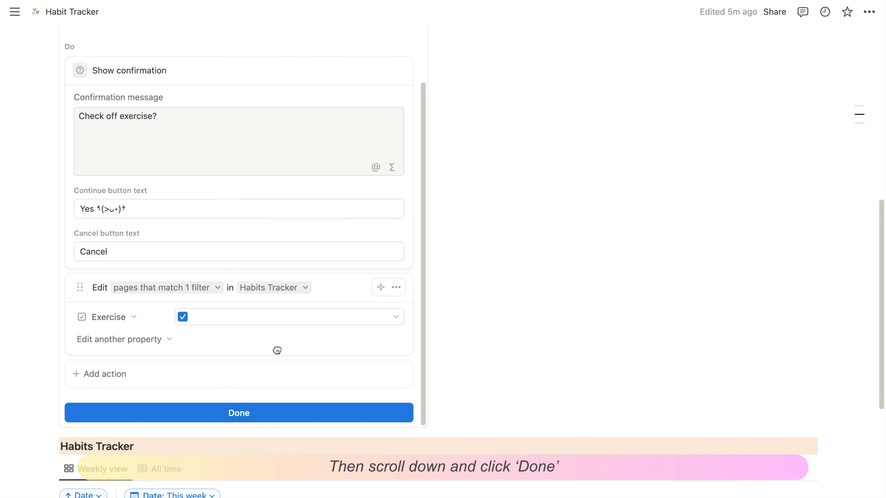
{"action": "left_click", "coordinate": [308, 419]}
- Test the Exercise button by running it and confirming the check-off
{"action": "scroll", "coordinate": [308, 411], "scroll_direction": "up", "scroll_amount": 7}
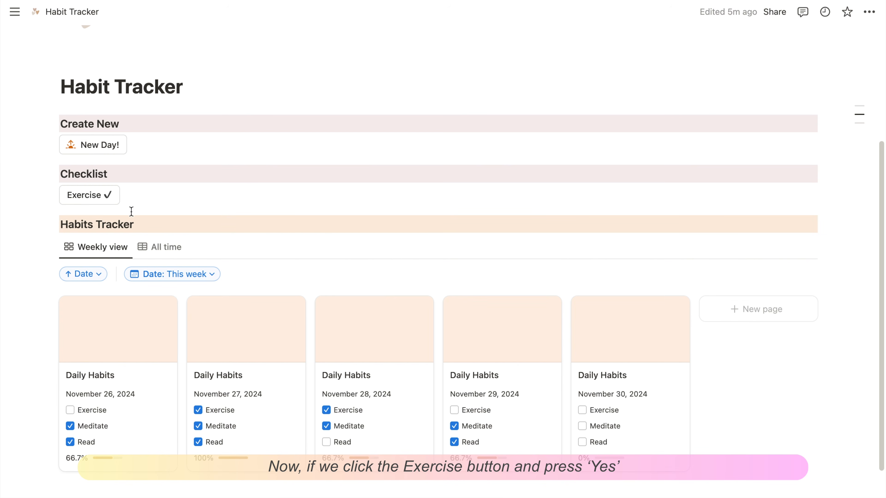
{"action": "left_click", "coordinate": [93, 199]}
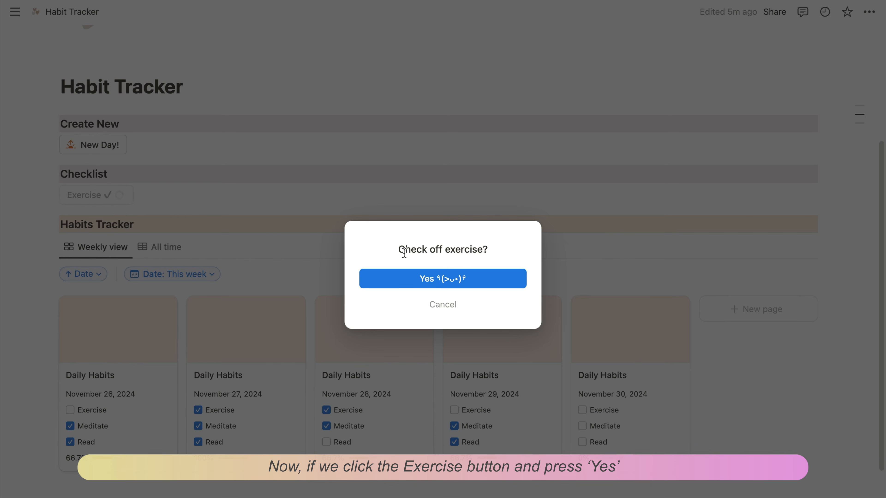
{"action": "left_click", "coordinate": [403, 281]}
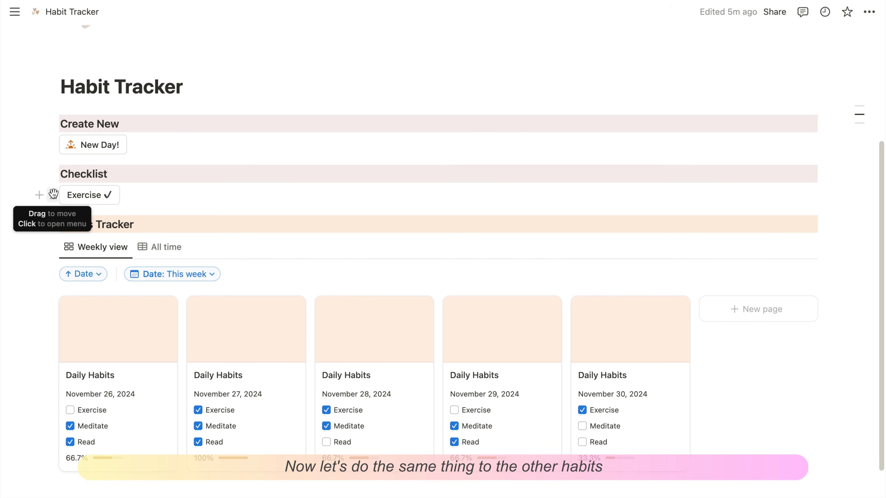
- Duplicate the Exercise button in the Checklist section and rename the copy "Meditate ✔"
{"action": "left_click", "coordinate": [53, 194]}
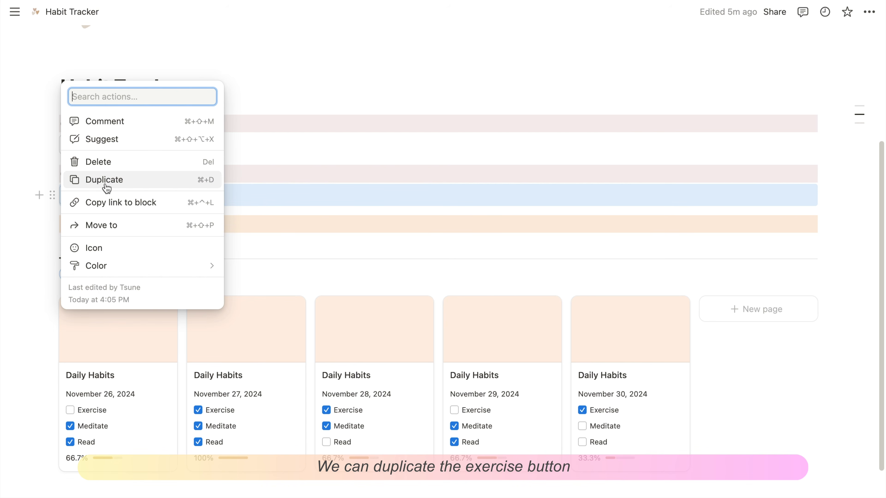
{"action": "left_click", "coordinate": [107, 186]}
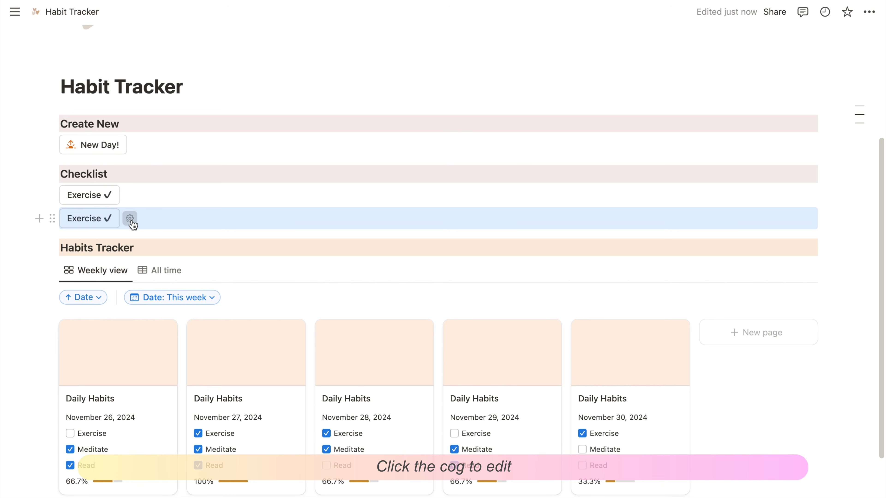
{"action": "left_click", "coordinate": [130, 218]}
{"action": "scroll", "coordinate": [533, 327], "scroll_direction": "down", "scroll_amount": 1}
{"action": "scroll", "coordinate": [534, 328], "scroll_direction": "down", "scroll_amount": 3}
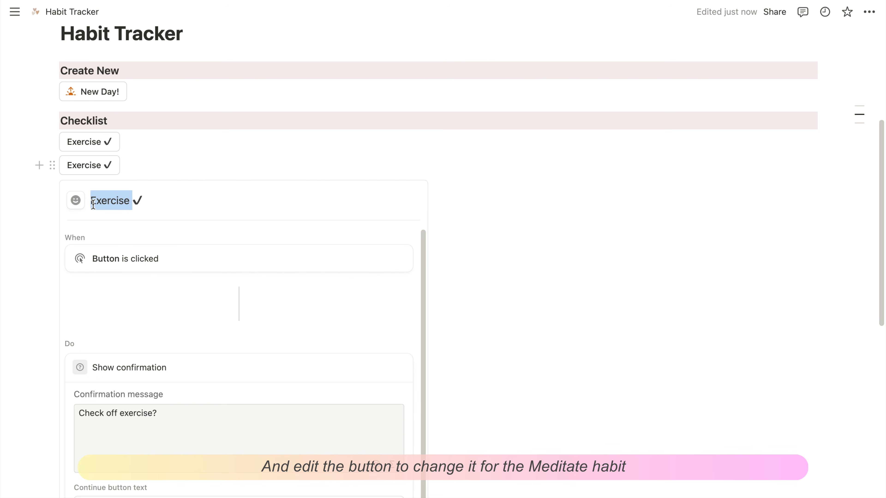
{"action": "left_click", "coordinate": [92, 202]}
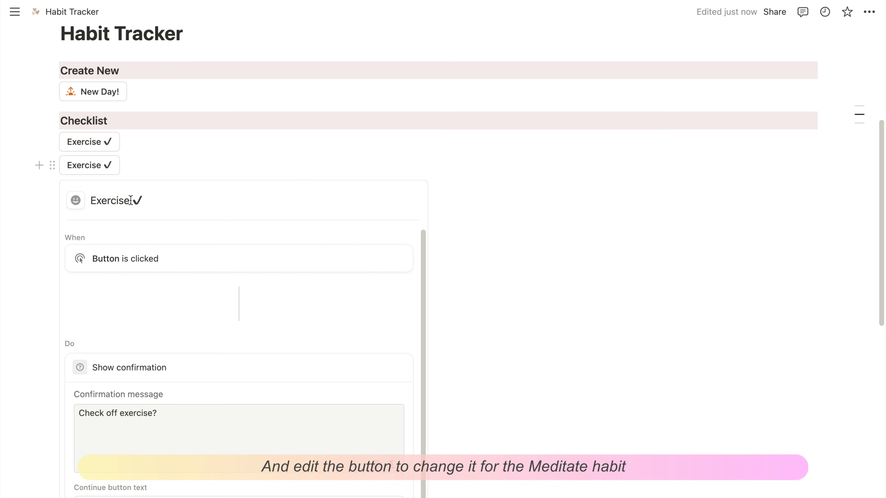
{"action": "left_click_drag", "start_coordinate": [130, 201], "coordinate": [90, 201]}
{"action": "type", "text": "Meditate"}
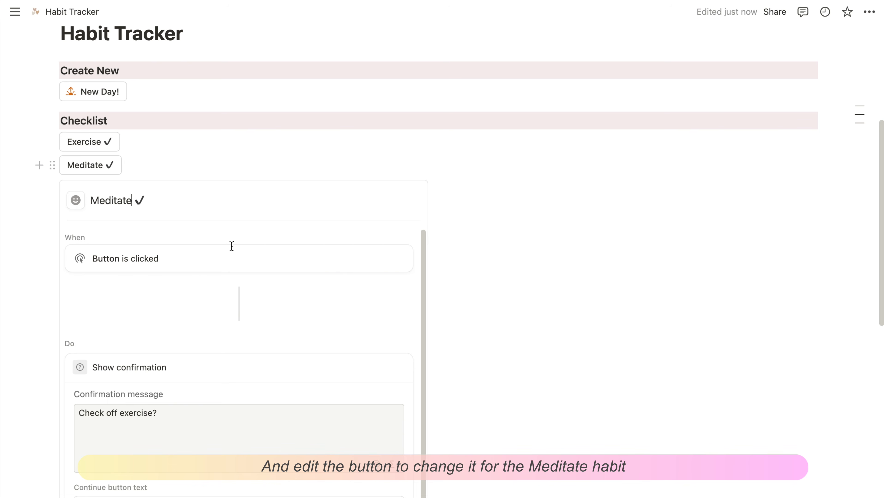
- Set the Meditate button's confirmation message to "Check off meditate?"
{"action": "double_click", "coordinate": [140, 407]}
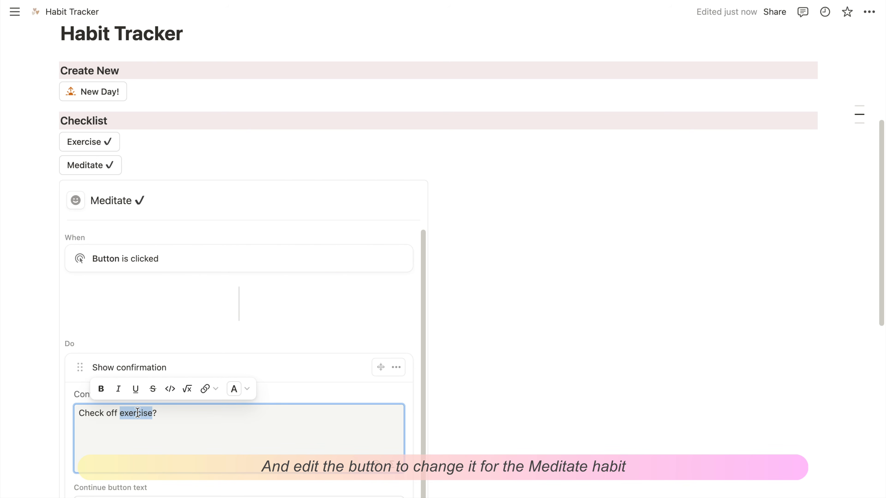
{"action": "type", "text": "meditat"}
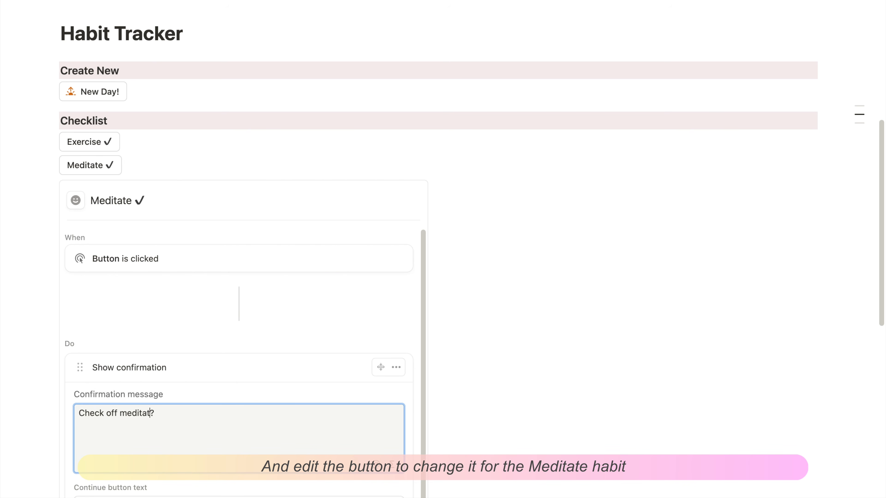
{"action": "scroll", "coordinate": [247, 358], "scroll_direction": "down", "scroll_amount": 5}
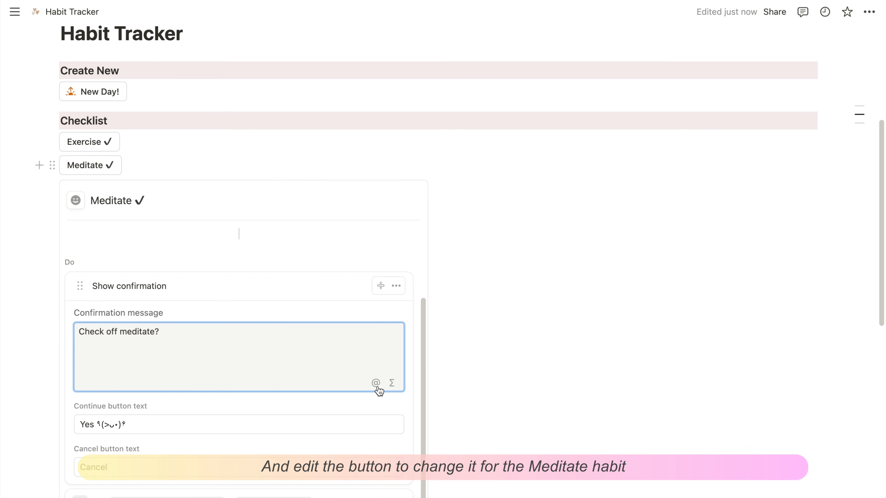
- Switch the Meditate button's edited property to Meditate with the value Checked, and finish the button setup
{"action": "scroll", "coordinate": [194, 407], "scroll_direction": "down", "scroll_amount": 5}
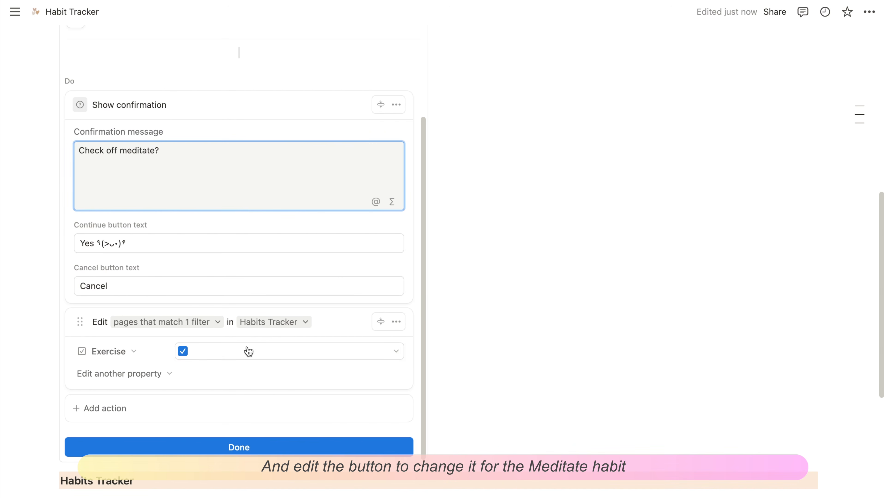
{"action": "left_click", "coordinate": [131, 353]}
{"action": "left_click", "coordinate": [70, 438]}
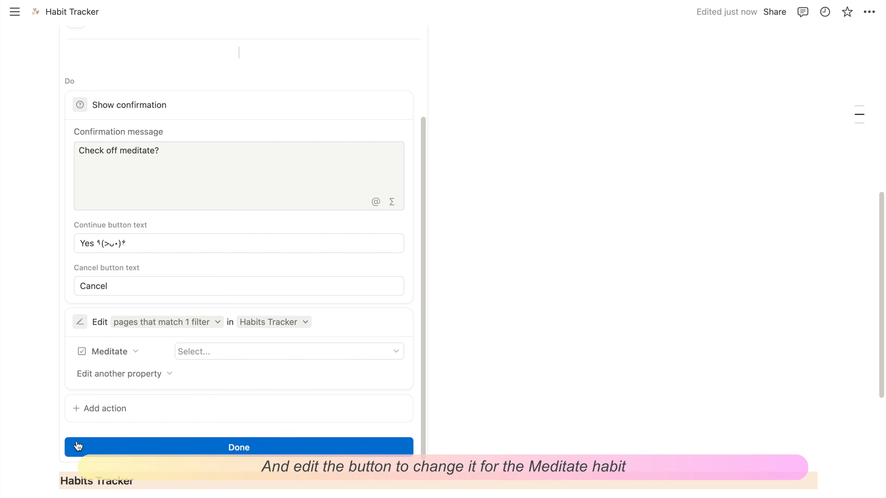
{"action": "left_click", "coordinate": [208, 355]}
{"action": "left_click", "coordinate": [268, 410]}
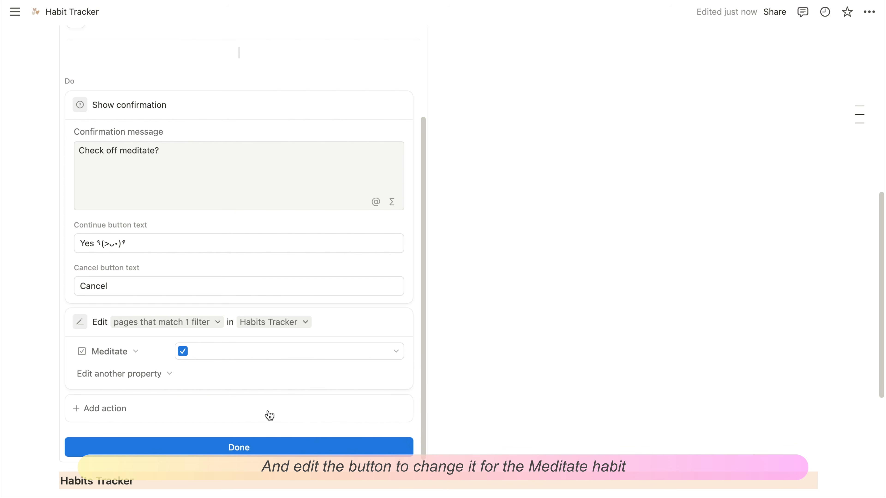
{"action": "left_click", "coordinate": [251, 447]}
- Test the Meditate button by running it and confirming the check-off
{"action": "scroll", "coordinate": [331, 417], "scroll_direction": "up", "scroll_amount": 5}
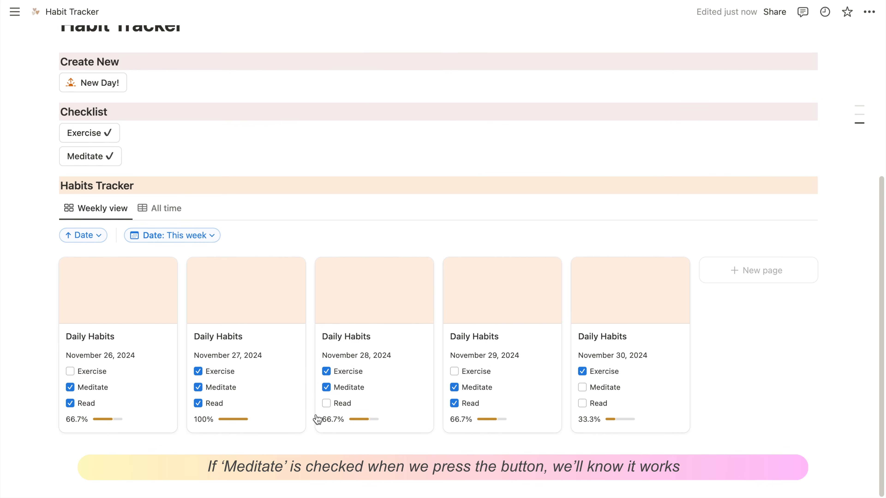
{"action": "left_click", "coordinate": [99, 167]}
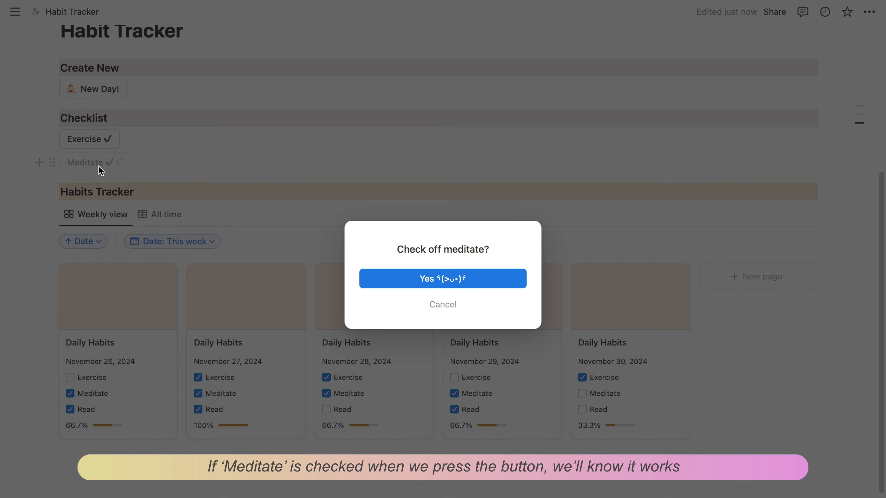
{"action": "left_click", "coordinate": [410, 279]}
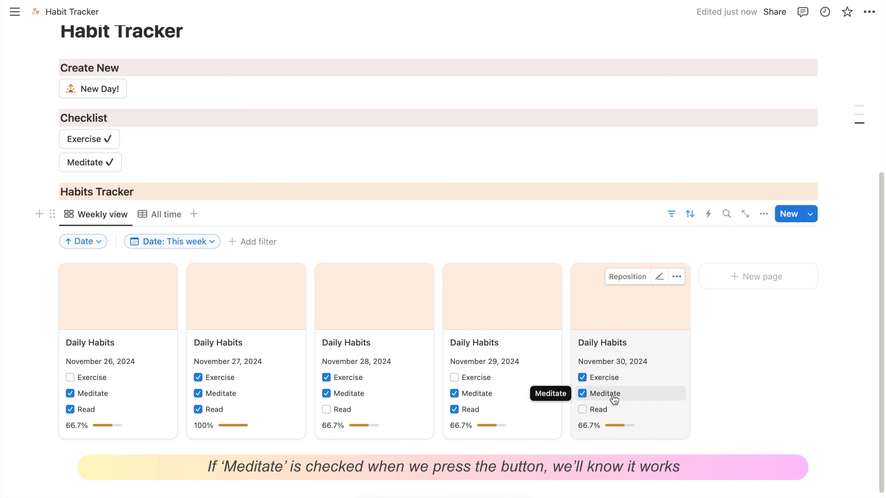
- Duplicate the Meditate button in the Checklist section and rename the copy "Read ✔"
{"action": "left_click", "coordinate": [52, 162]}
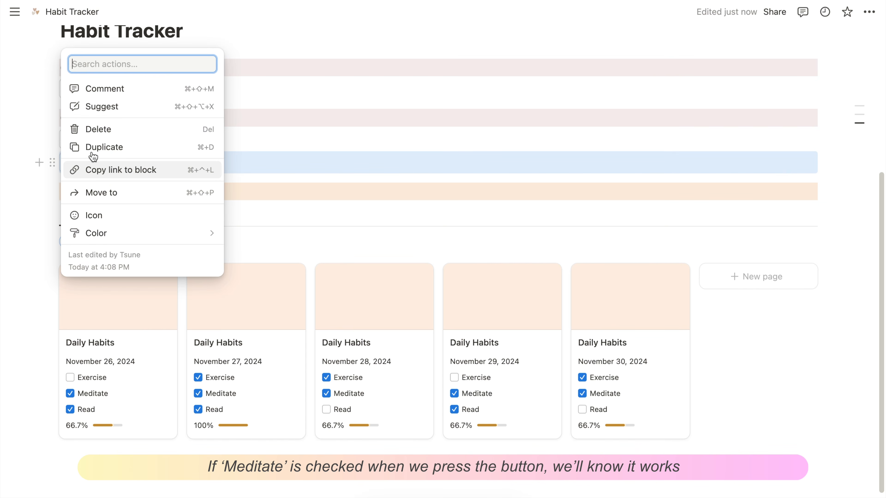
{"action": "left_click", "coordinate": [101, 149]}
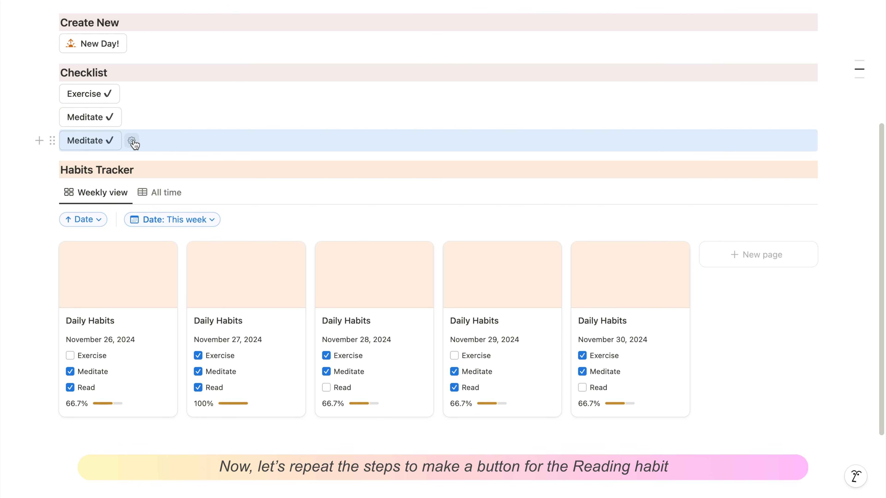
{"action": "left_click", "coordinate": [132, 141]}
{"action": "double_click", "coordinate": [106, 176]}
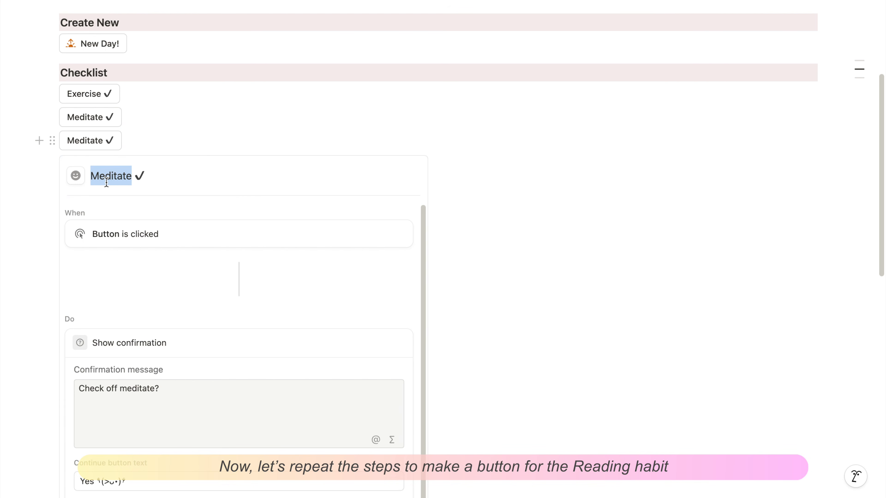
{"action": "type", "text": "Read"}
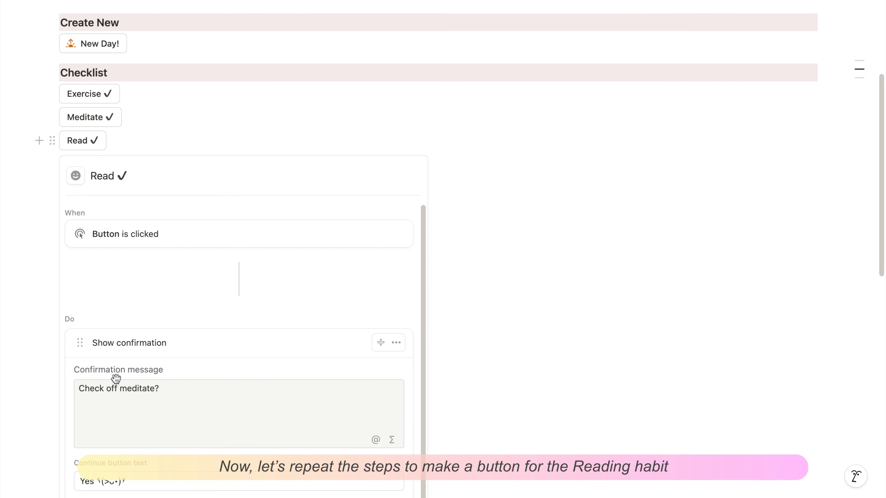
- Set the Read button's confirmation message to "Check off read?"
{"action": "left_click", "coordinate": [132, 390]}
{"action": "double_click", "coordinate": [132, 390]}
{"action": "type", "text": "rea"}
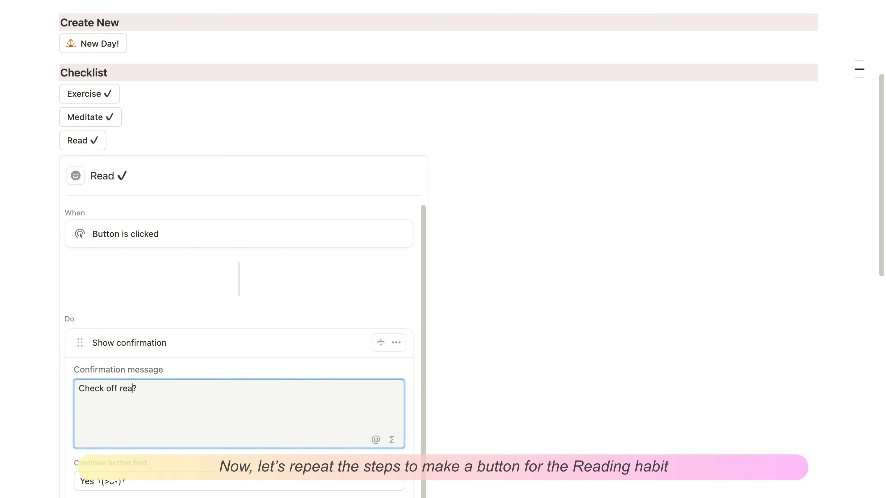
{"action": "scroll", "coordinate": [358, 328], "scroll_direction": "down", "scroll_amount": 1}
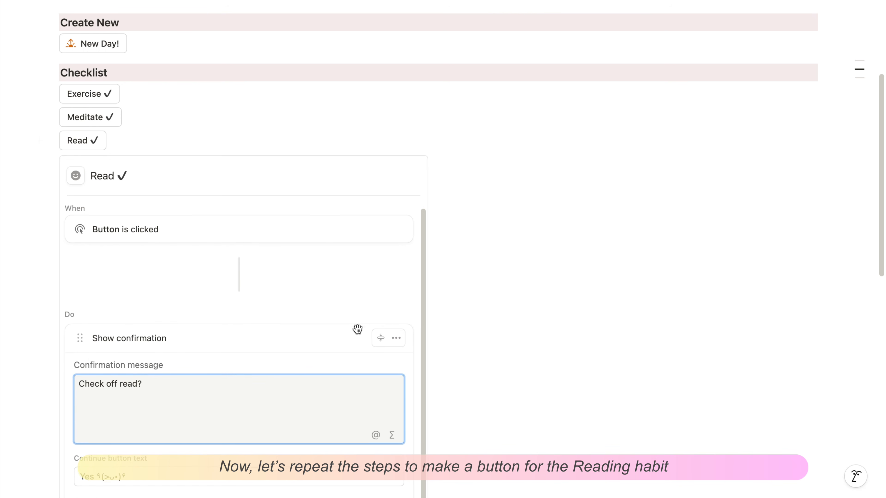
- Switch the Read button's edited property to Read with the value Checked, and finish the button setup
{"action": "scroll", "coordinate": [428, 346], "scroll_direction": "down", "scroll_amount": 3}
{"action": "scroll", "coordinate": [172, 398], "scroll_direction": "down", "scroll_amount": 2}
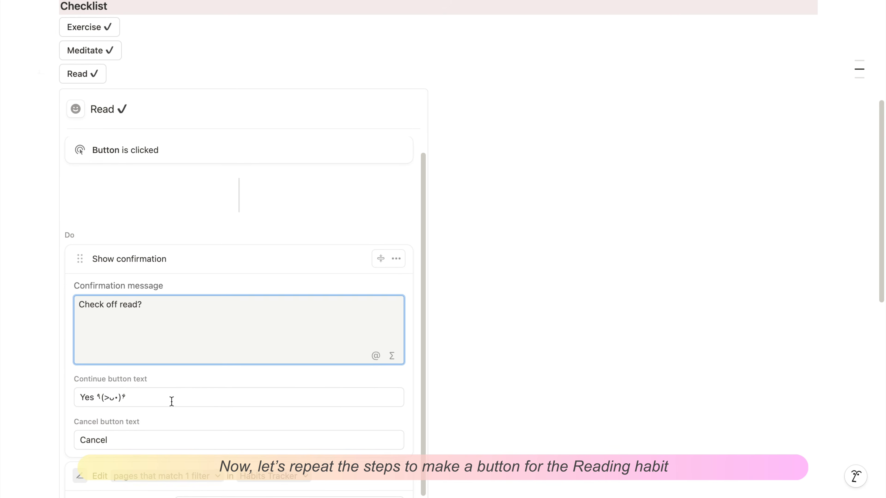
{"action": "scroll", "coordinate": [173, 397], "scroll_direction": "down", "scroll_amount": 1}
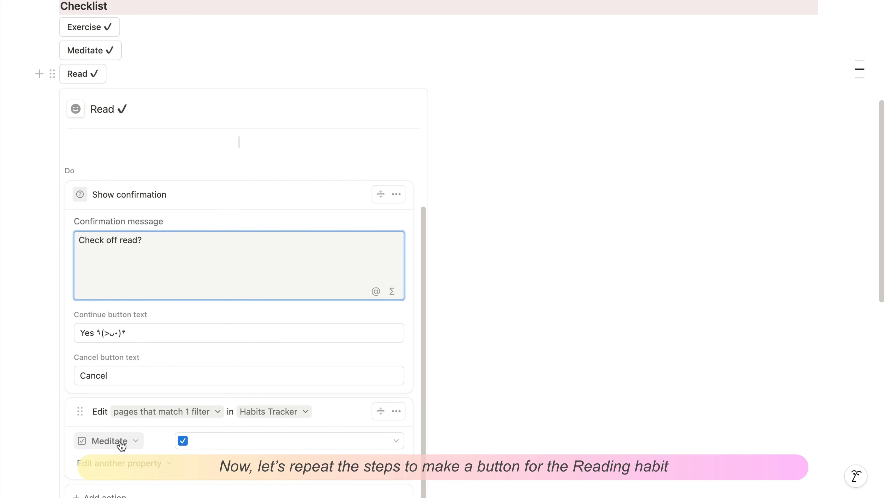
{"action": "scroll", "coordinate": [121, 445], "scroll_direction": "down", "scroll_amount": 5}
{"action": "left_click", "coordinate": [106, 237]}
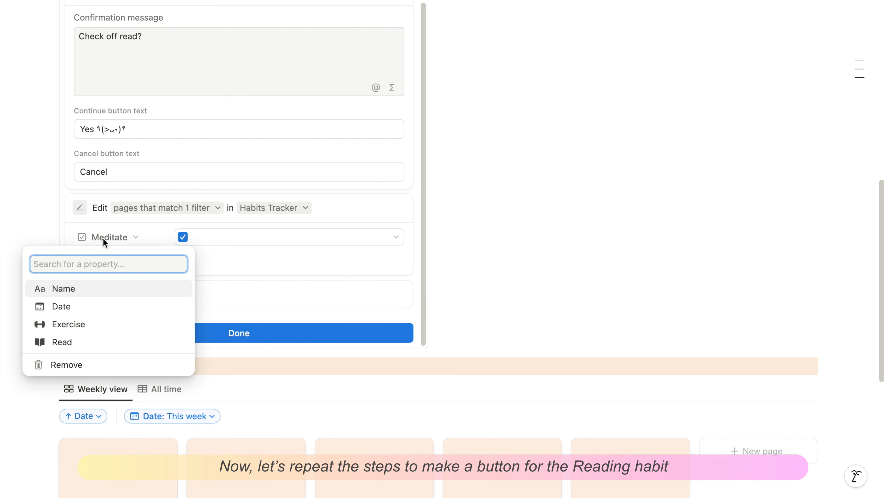
{"action": "left_click", "coordinate": [63, 339]}
{"action": "left_click", "coordinate": [203, 241]}
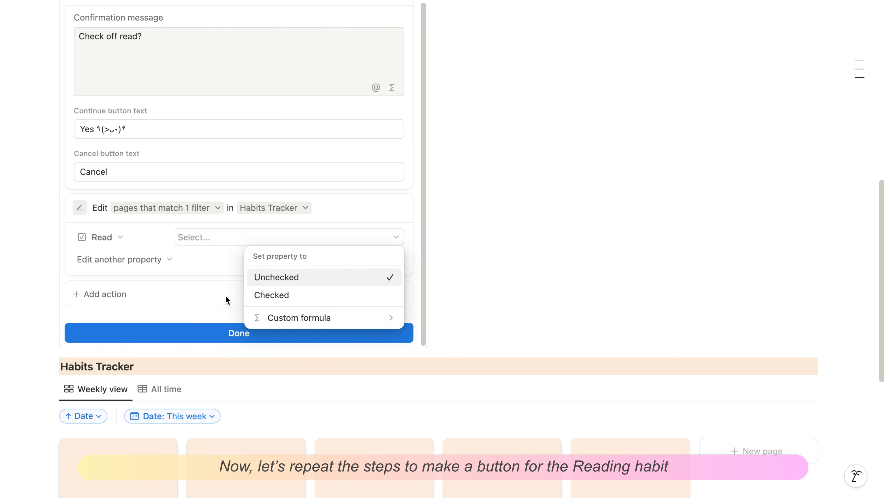
{"action": "left_click", "coordinate": [251, 297]}
{"action": "left_click", "coordinate": [269, 329]}
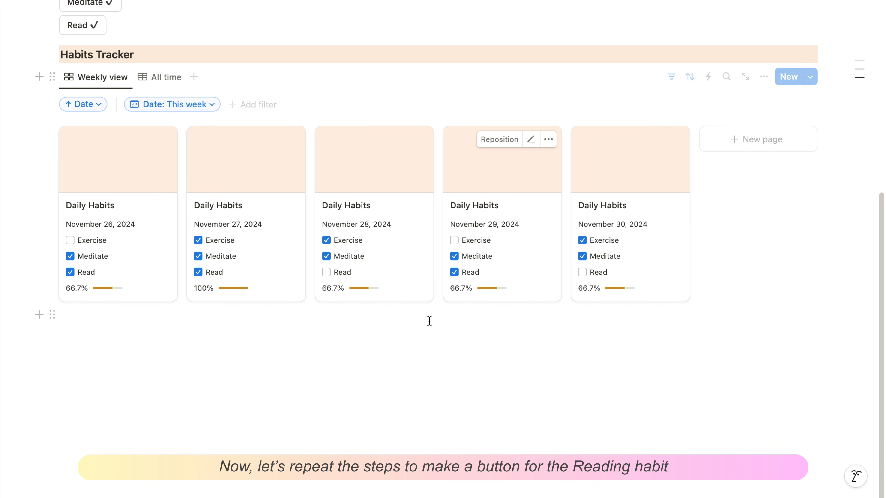
- Test the Read button by running it and confirming the check-off
{"action": "scroll", "coordinate": [397, 317], "scroll_direction": "up", "scroll_amount": 5}
{"action": "left_click", "coordinate": [91, 211]}
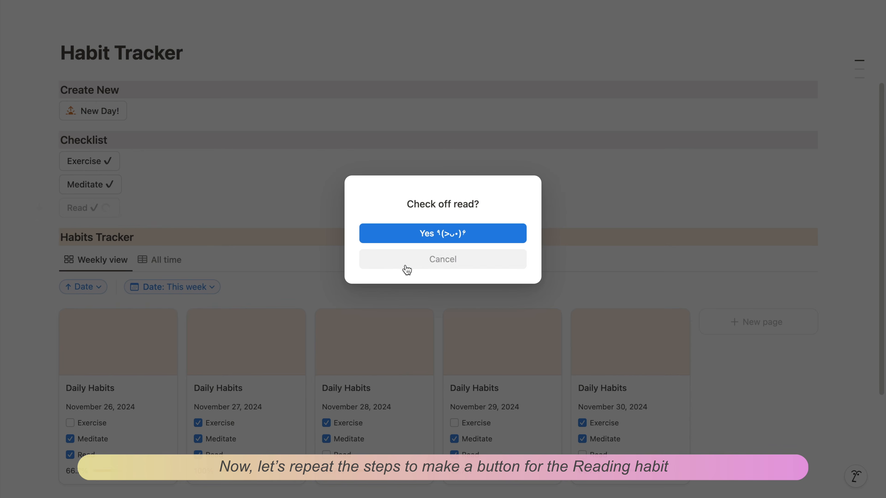
{"action": "left_click", "coordinate": [443, 238]}
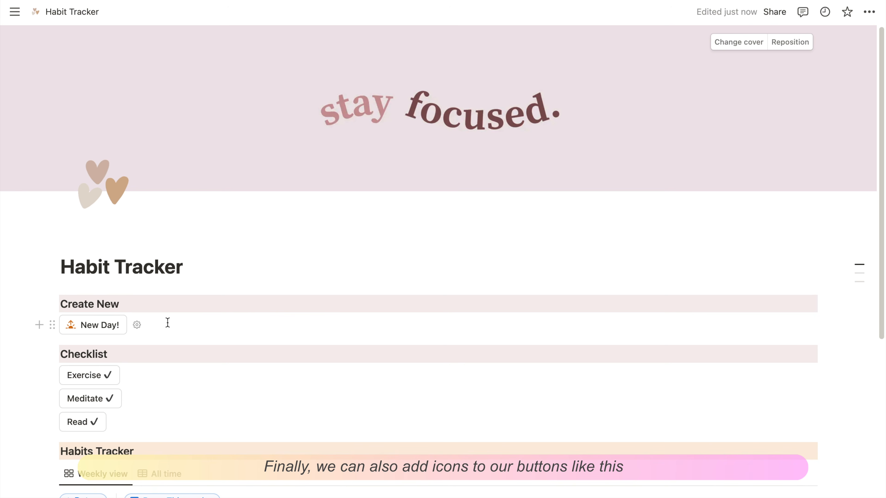
- Give the Exercise button a brown dumbbell icon and finish editing the button
{"action": "scroll", "coordinate": [120, 319], "scroll_direction": "down", "scroll_amount": 2}
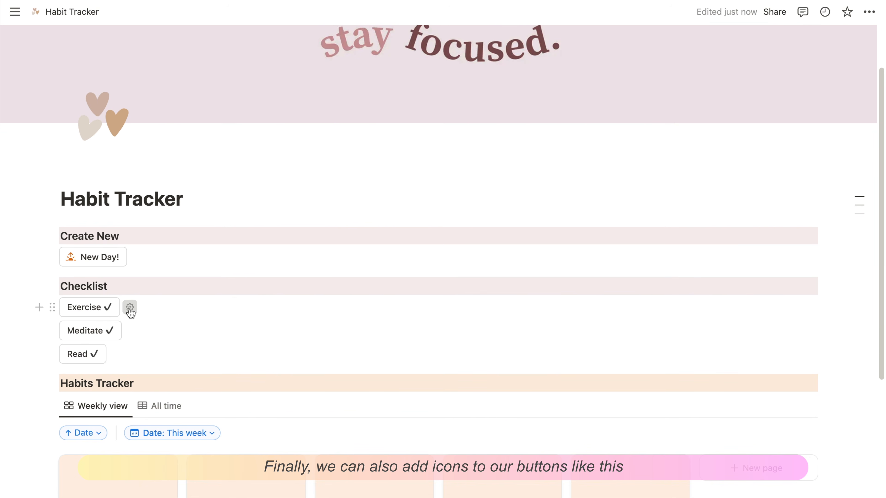
{"action": "left_click", "coordinate": [131, 307]}
{"action": "left_click", "coordinate": [75, 342]}
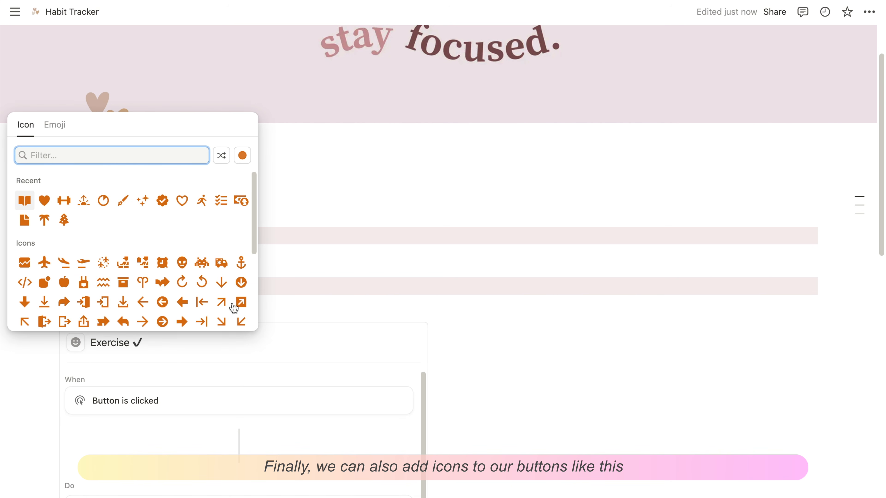
{"action": "left_click", "coordinate": [242, 156]}
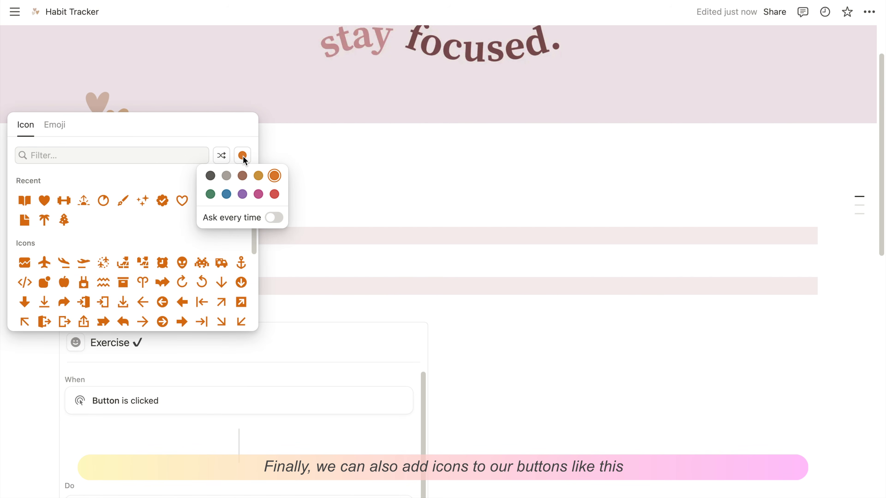
{"action": "left_click", "coordinate": [242, 175]}
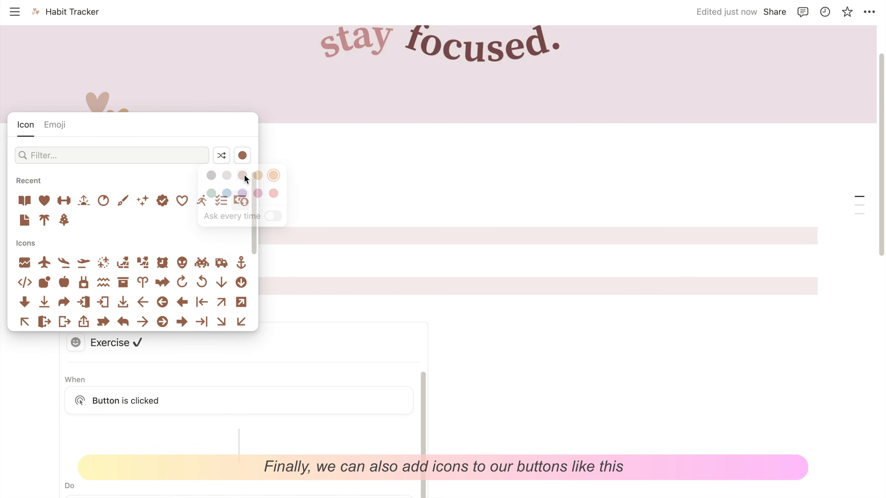
{"action": "left_click", "coordinate": [64, 201]}
{"action": "scroll", "coordinate": [290, 368], "scroll_direction": "down", "scroll_amount": 5}
{"action": "scroll", "coordinate": [291, 369], "scroll_direction": "down", "scroll_amount": 7}
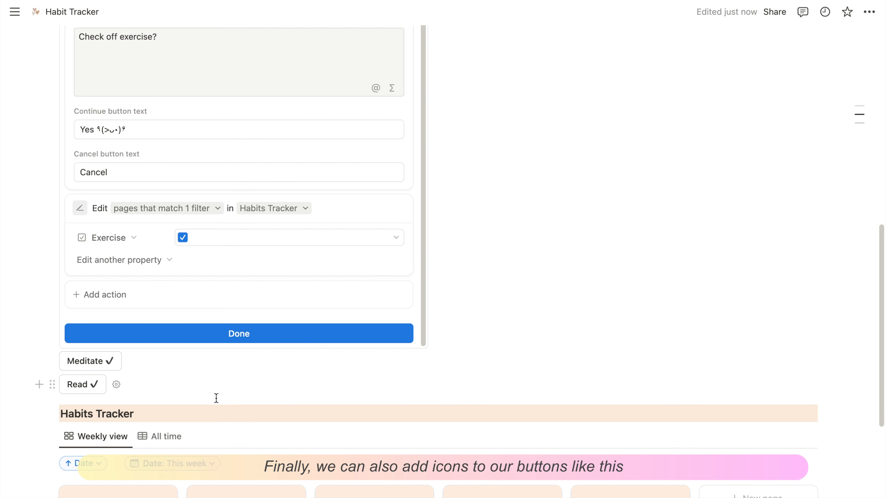
{"action": "left_click", "coordinate": [219, 338]}
- Give the Meditate button a brown solid heart icon and finish editing the button
{"action": "scroll", "coordinate": [239, 291], "scroll_direction": "up", "scroll_amount": 6}
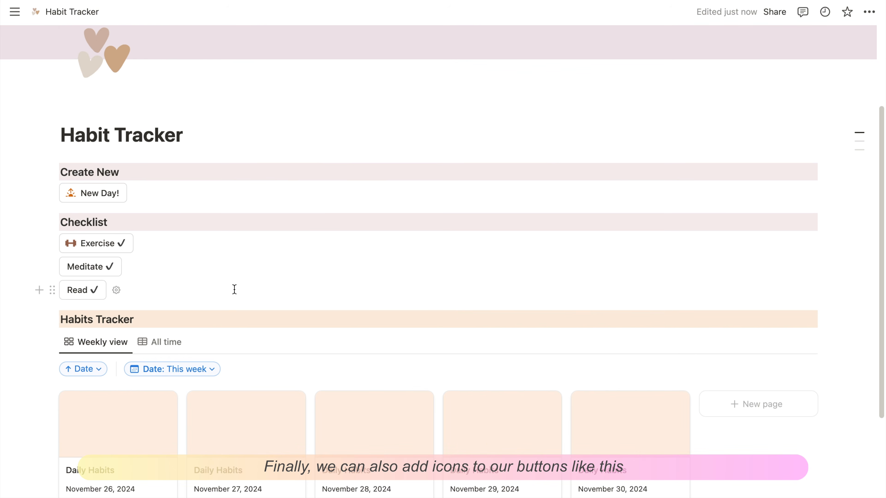
{"action": "left_click", "coordinate": [130, 268]}
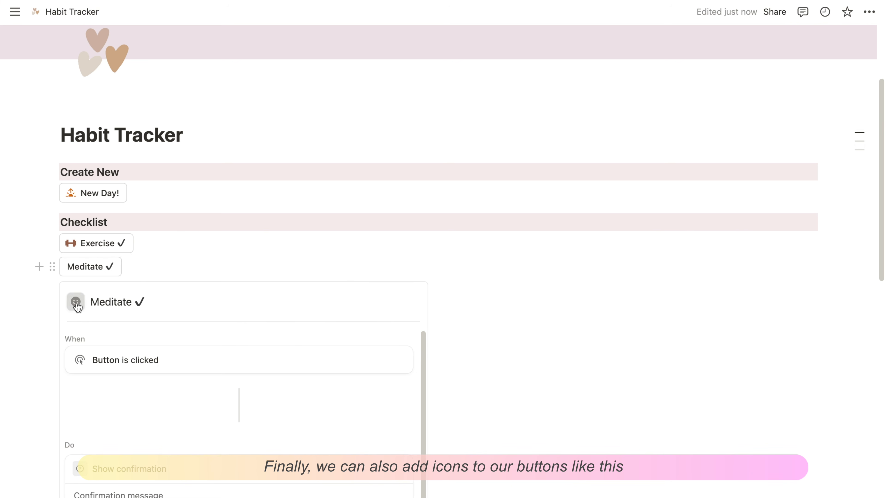
{"action": "left_click", "coordinate": [76, 303]}
{"action": "left_click", "coordinate": [65, 399]}
{"action": "scroll", "coordinate": [325, 377], "scroll_direction": "down", "scroll_amount": 3}
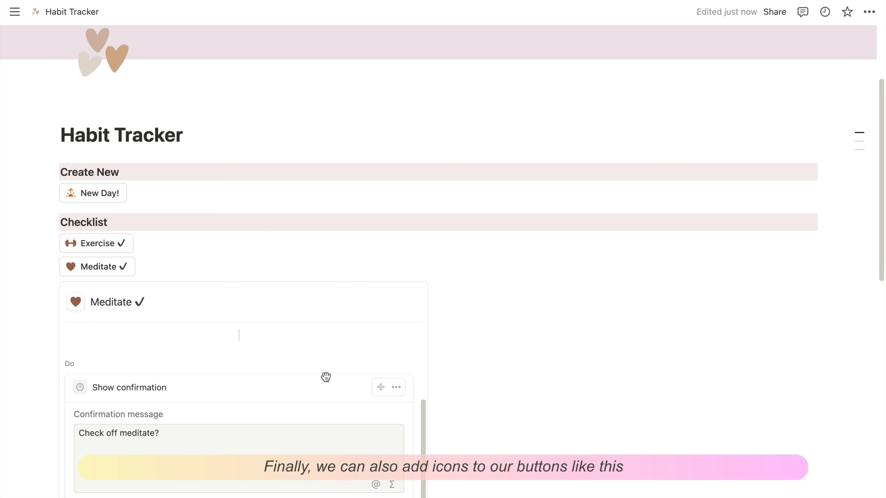
{"action": "scroll", "coordinate": [325, 377], "scroll_direction": "down", "scroll_amount": 7}
{"action": "left_click", "coordinate": [238, 489]}
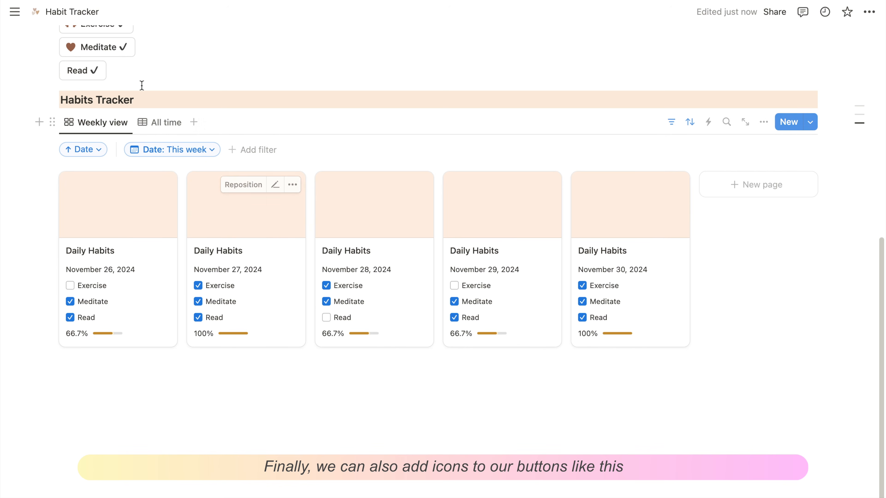
- Give the Read button a brown open book icon and finish editing the button
{"action": "scroll", "coordinate": [153, 169], "scroll_direction": "up", "scroll_amount": 5}
{"action": "left_click", "coordinate": [117, 228]}
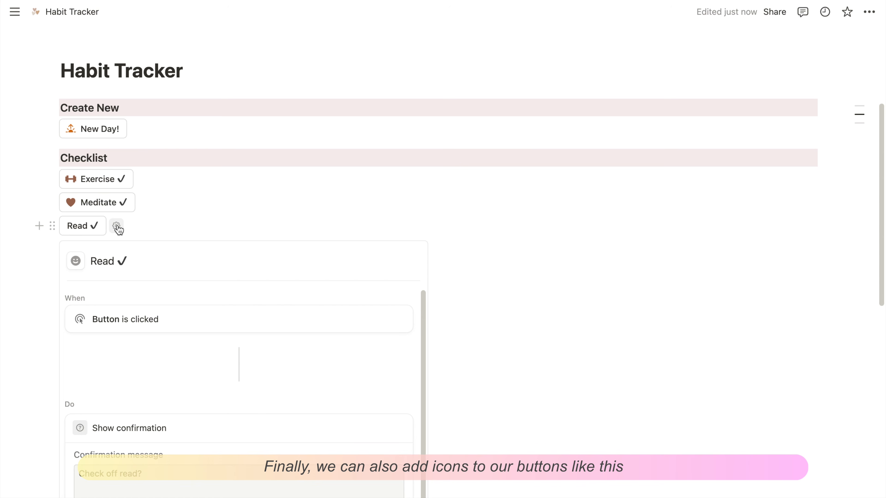
{"action": "left_click", "coordinate": [77, 261]}
{"action": "left_click", "coordinate": [64, 360]}
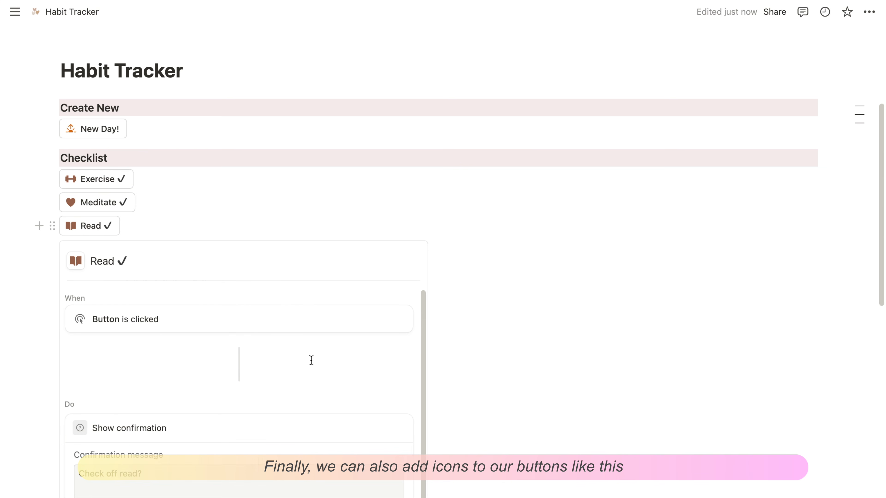
{"action": "scroll", "coordinate": [311, 361], "scroll_direction": "down", "scroll_amount": 5}
{"action": "left_click", "coordinate": [237, 488]}
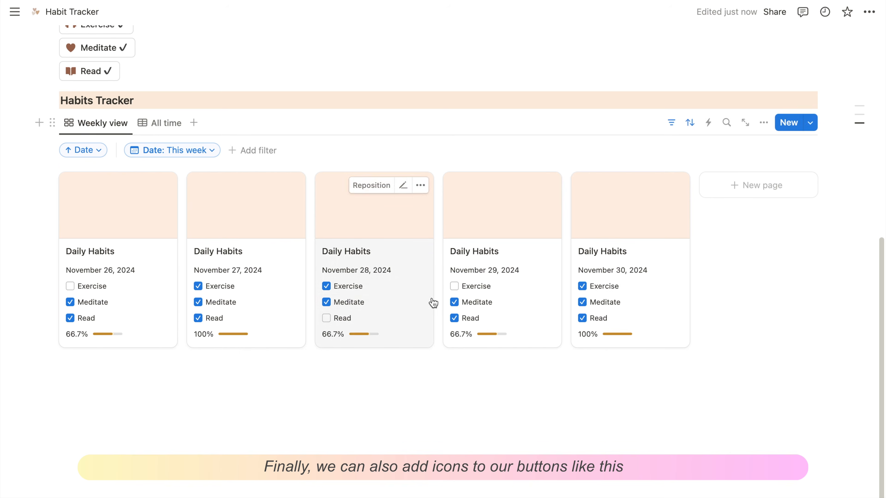
- Move the Habits Tracker heading into a second column beside Create New and place the habits database beneath it
{"action": "scroll", "coordinate": [433, 303], "scroll_direction": "up", "scroll_amount": 10}
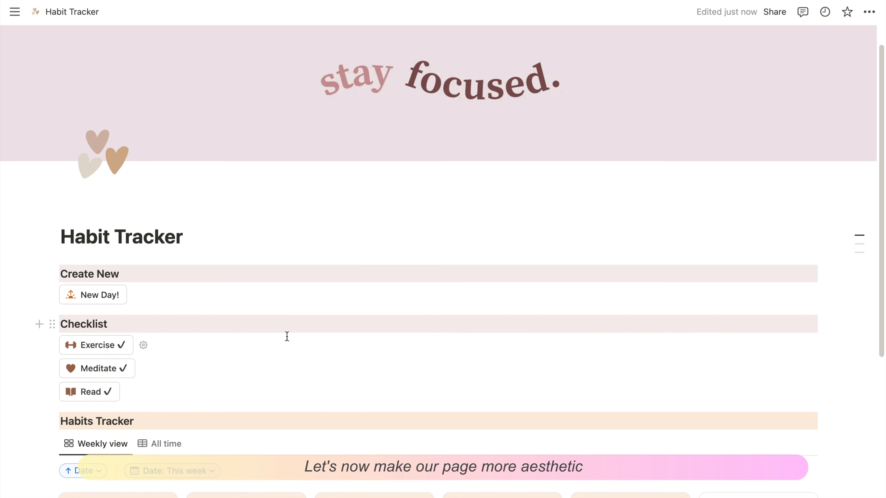
{"action": "scroll", "coordinate": [289, 336], "scroll_direction": "down", "scroll_amount": 3}
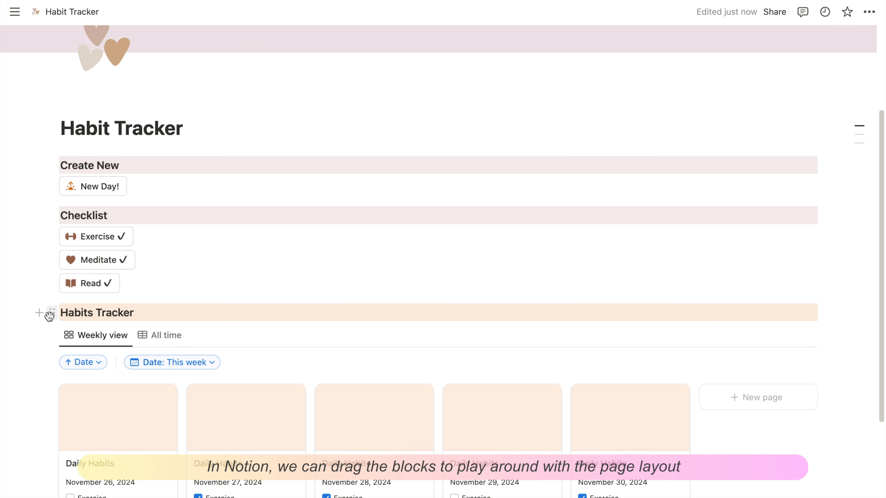
{"action": "left_click_drag", "start_coordinate": [52, 313], "coordinate": [820, 165]}
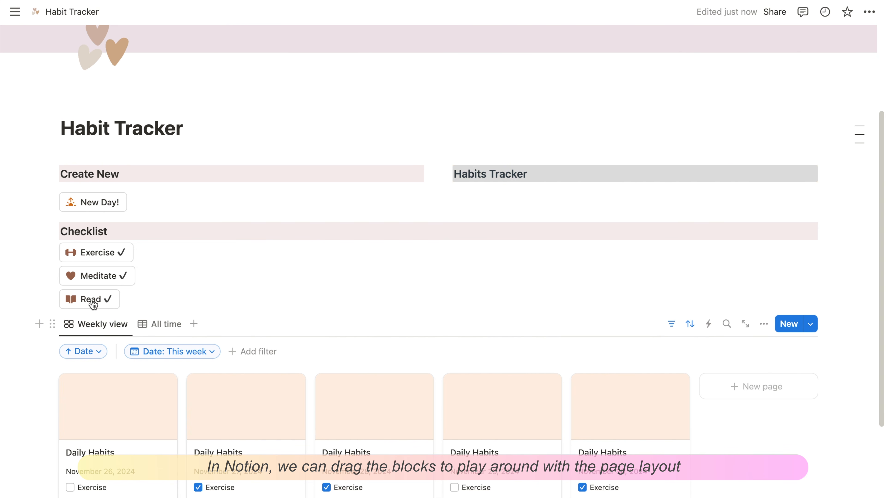
{"action": "left_click_drag", "start_coordinate": [52, 232], "coordinate": [65, 214]}
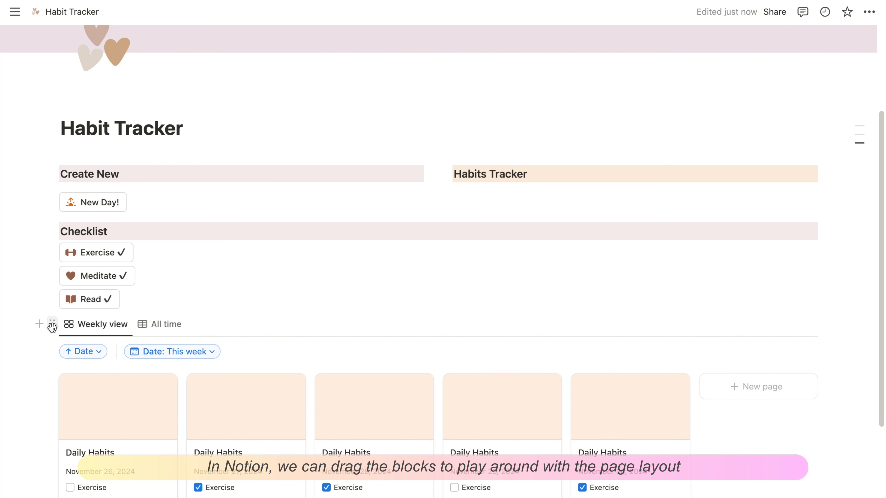
{"action": "left_click_drag", "start_coordinate": [53, 324], "coordinate": [470, 183]}
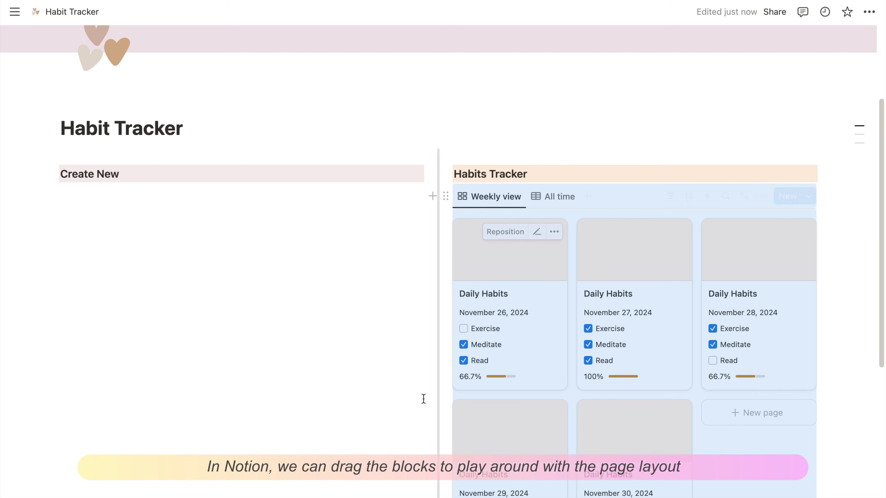
{"action": "left_click", "coordinate": [826, 349]}
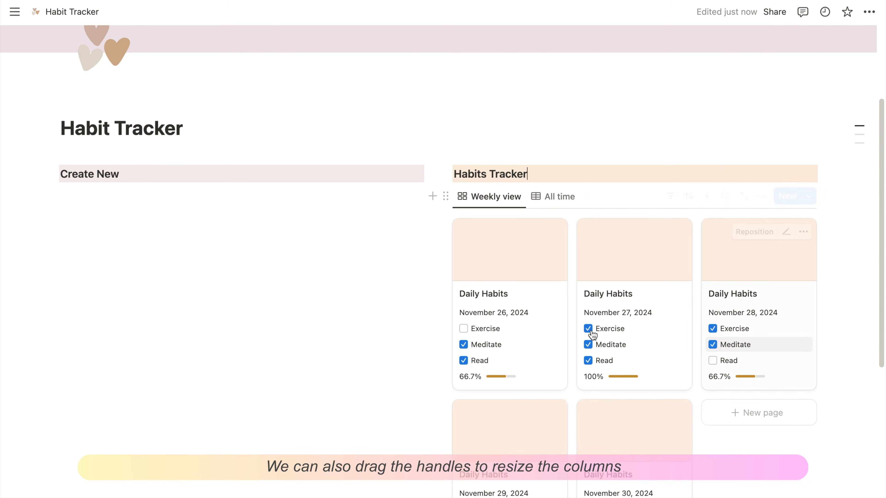
- Narrow the Create New column to about a quarter of the page width and move the New Day! button under its heading
{"action": "left_click_drag", "start_coordinate": [437, 299], "coordinate": [254, 293]}
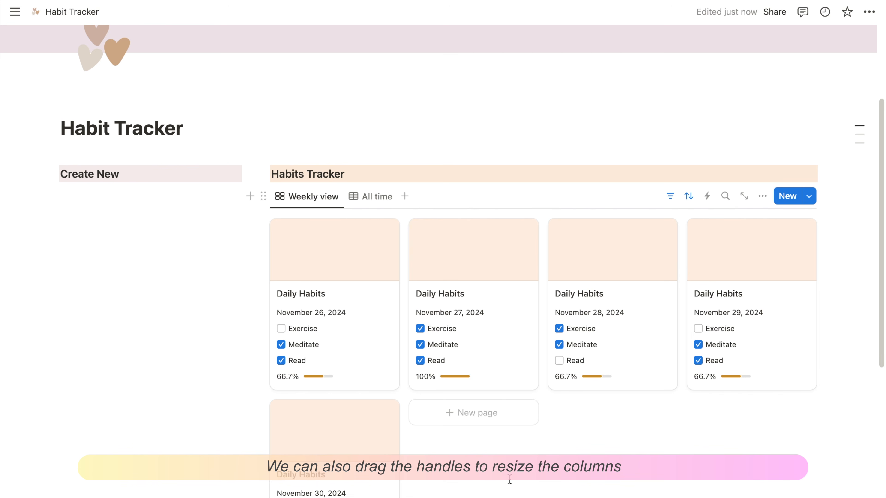
{"action": "scroll", "coordinate": [509, 479], "scroll_direction": "down", "scroll_amount": 8}
{"action": "left_click_drag", "start_coordinate": [54, 307], "coordinate": [99, 253]}
{"action": "scroll", "coordinate": [99, 247], "scroll_direction": "up", "scroll_amount": 10}
{"action": "scroll", "coordinate": [138, 352], "scroll_direction": "down", "scroll_amount": 10}
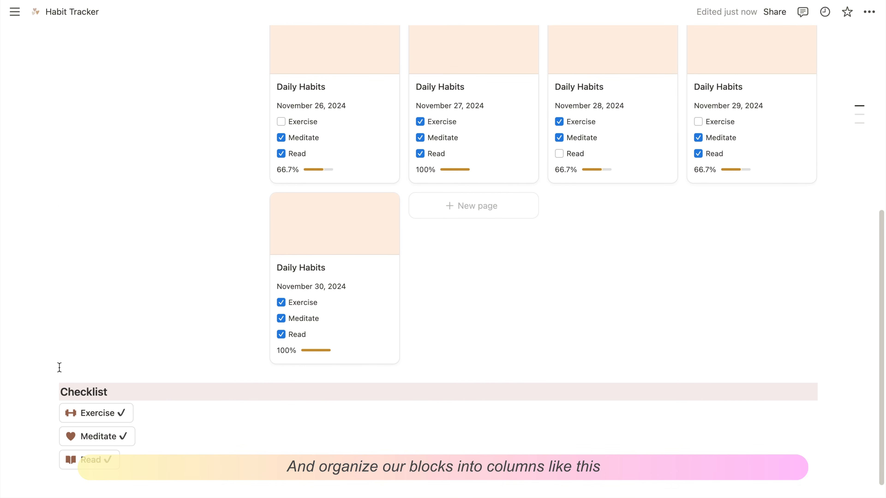
- Move the Checklist heading and its Exercise, Meditate and Read buttons into the narrow column below the New Day! button
{"action": "left_click_drag", "start_coordinate": [50, 392], "coordinate": [89, 218]}
{"action": "scroll", "coordinate": [83, 303], "scroll_direction": "up", "scroll_amount": 5}
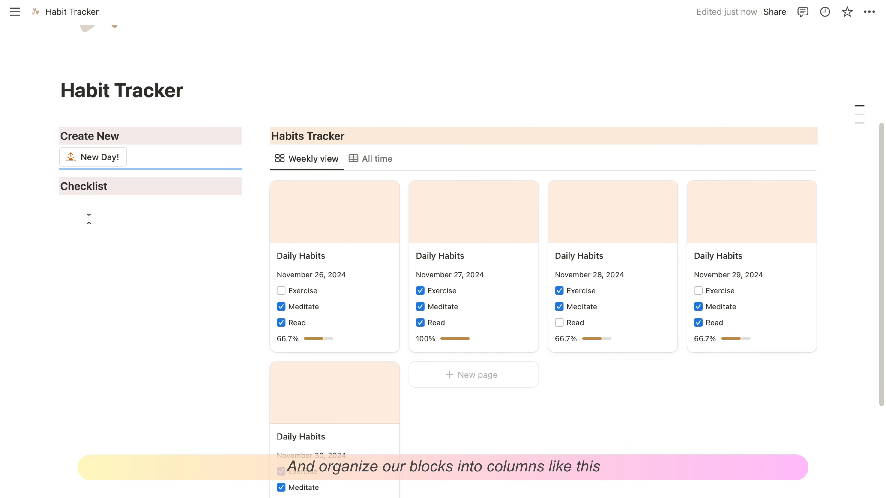
{"action": "scroll", "coordinate": [89, 219], "scroll_direction": "down", "scroll_amount": 4}
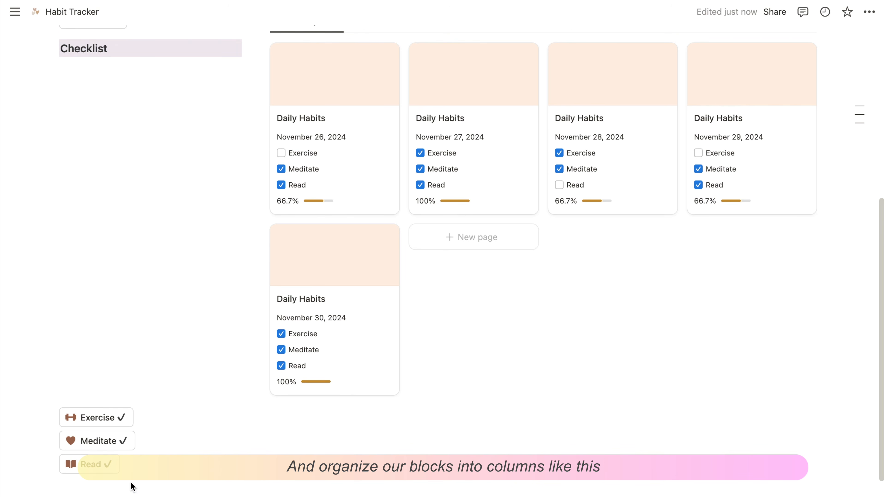
{"action": "left_click_drag", "start_coordinate": [133, 487], "coordinate": [69, 439]}
{"action": "left_click_drag", "start_coordinate": [54, 403], "coordinate": [95, 293]}
{"action": "scroll", "coordinate": [71, 333], "scroll_direction": "up", "scroll_amount": 6}
{"action": "scroll", "coordinate": [150, 436], "scroll_direction": "up", "scroll_amount": 2}
- Insert an image block below the Checklist buttons and upload "all part of the process.jpg" from the Habit tracker folder
{"action": "left_click", "coordinate": [150, 436]}
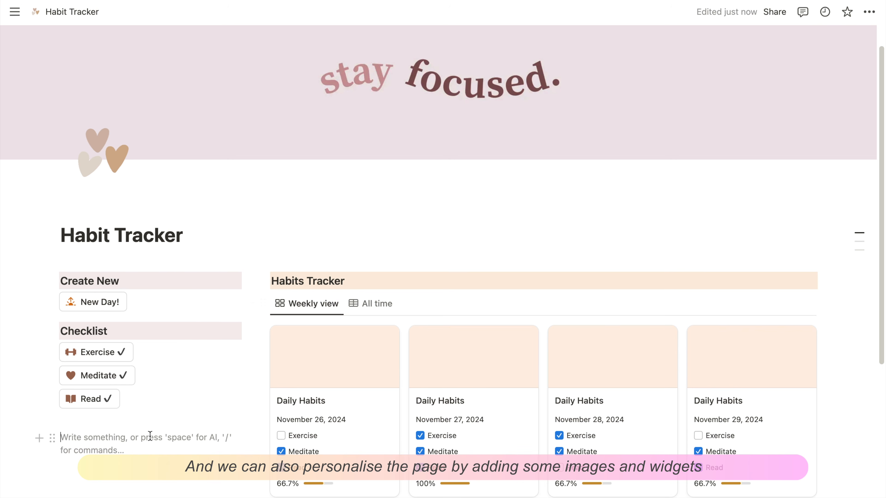
{"action": "scroll", "coordinate": [82, 412], "scroll_direction": "down", "scroll_amount": 1}
{"action": "type", "text": "/"}
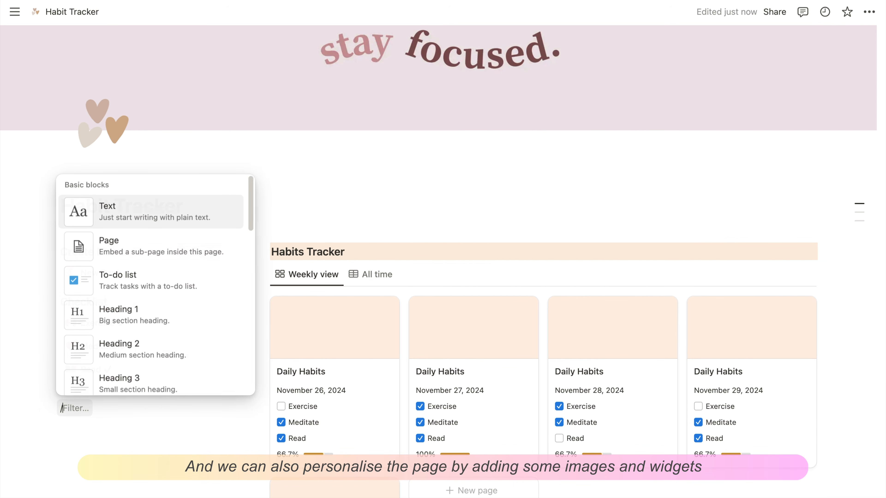
{"action": "type", "text": "image"}
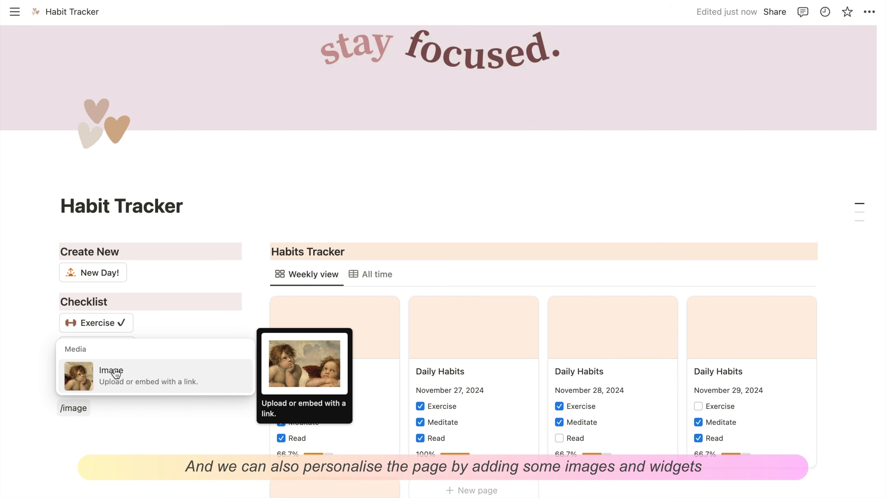
{"action": "left_click", "coordinate": [116, 374]}
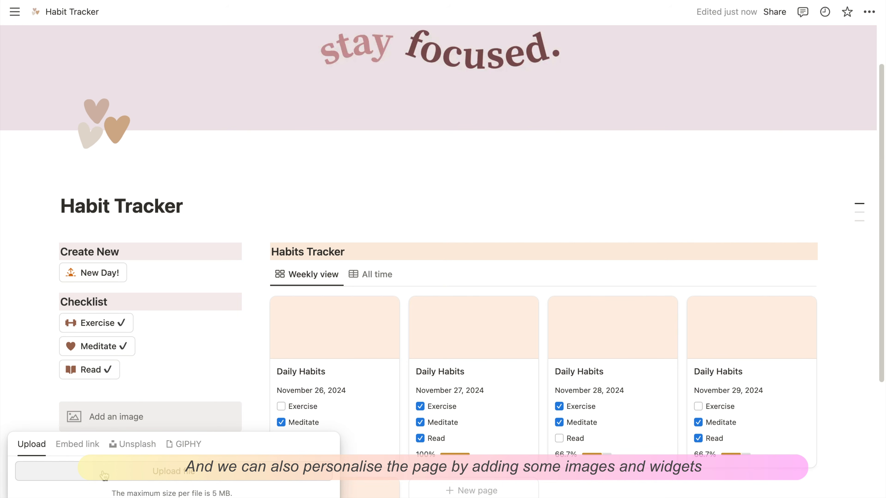
{"action": "left_click", "coordinate": [104, 473]}
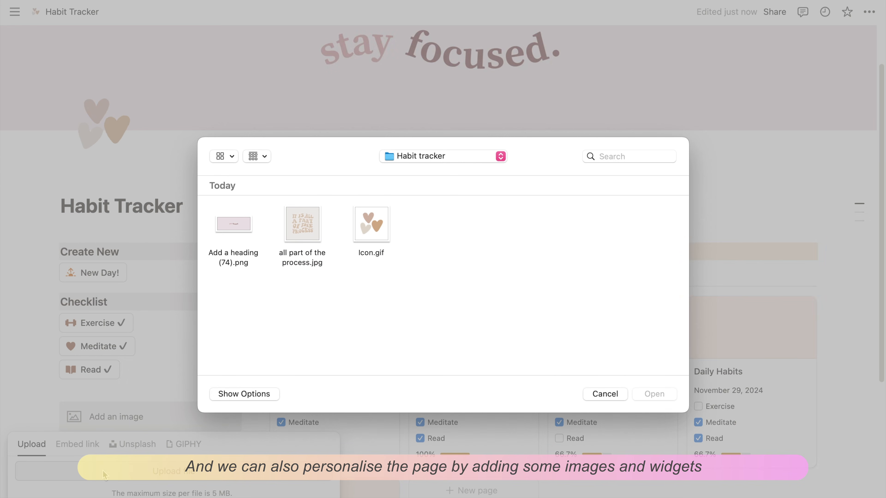
{"action": "double_click", "coordinate": [307, 233]}
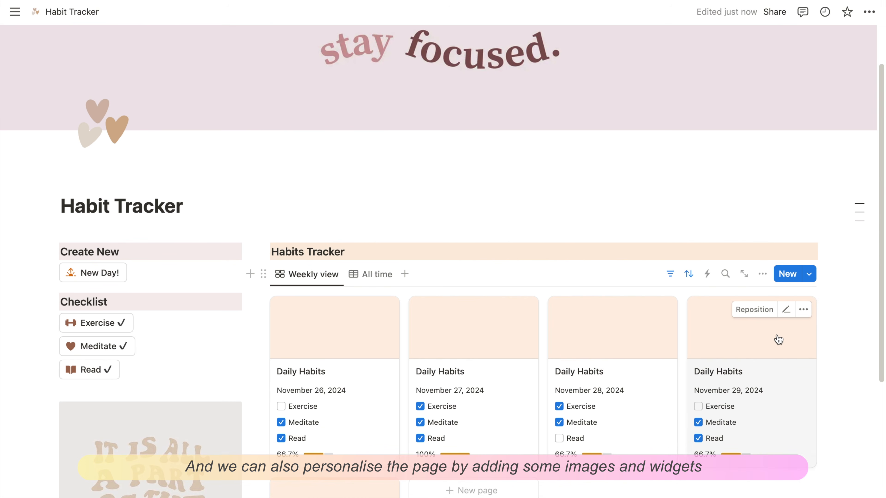
{"action": "scroll", "coordinate": [857, 351], "scroll_direction": "down", "scroll_amount": 5}
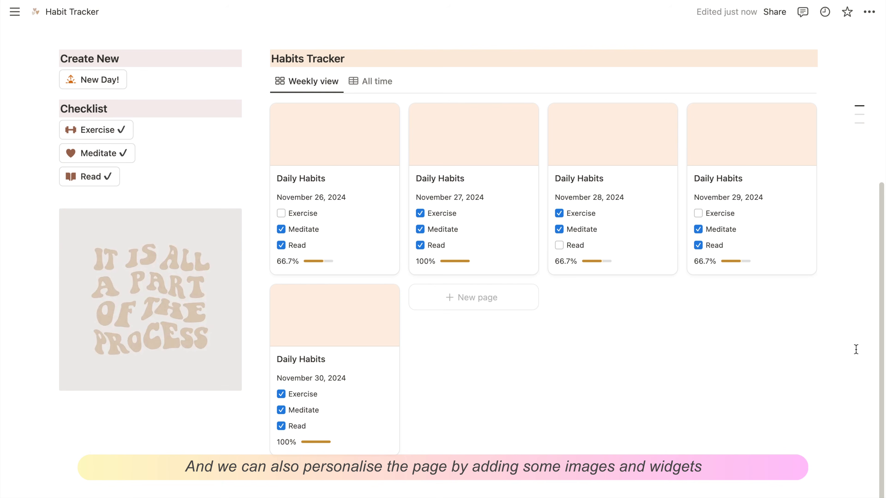
{"action": "scroll", "coordinate": [857, 351], "scroll_direction": "up", "scroll_amount": 2}
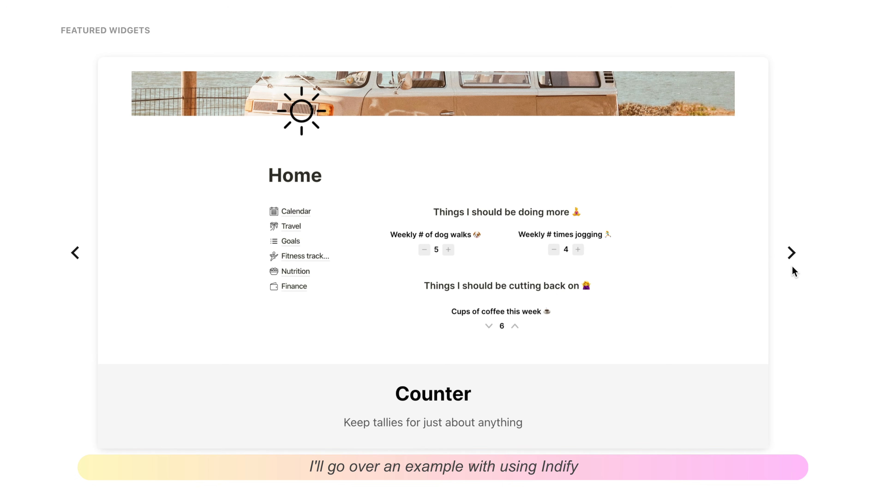
- Switch to Indify, browse the featured widgets and create a Life Progress Bar widget titled "Habits tracker bar"
{"action": "left_click", "coordinate": [792, 265]}
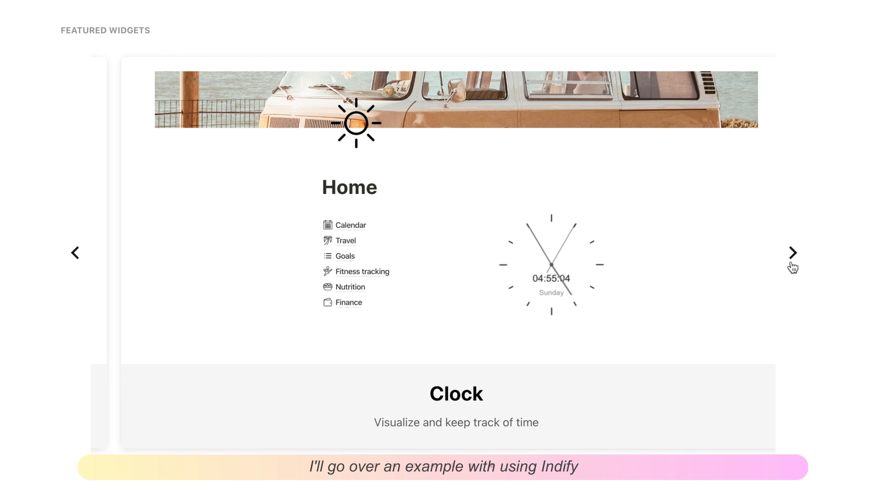
{"action": "left_click", "coordinate": [792, 265]}
{"action": "left_click", "coordinate": [791, 265]}
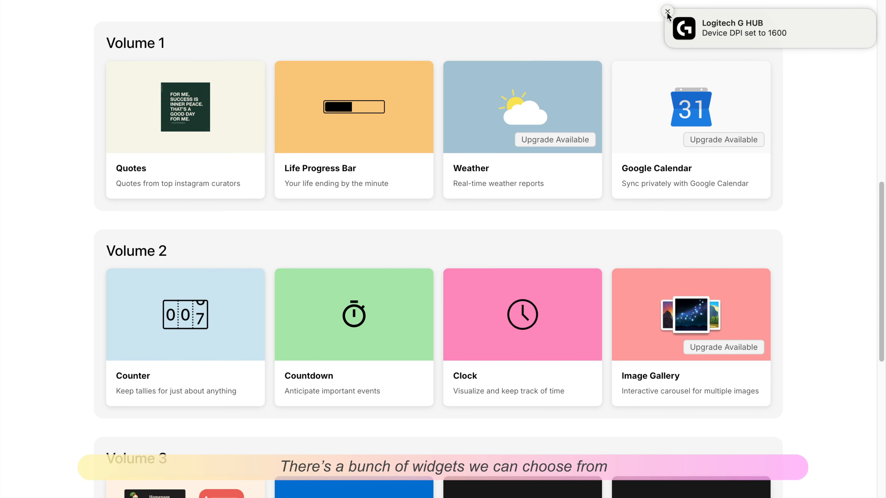
{"action": "left_click", "coordinate": [667, 12]}
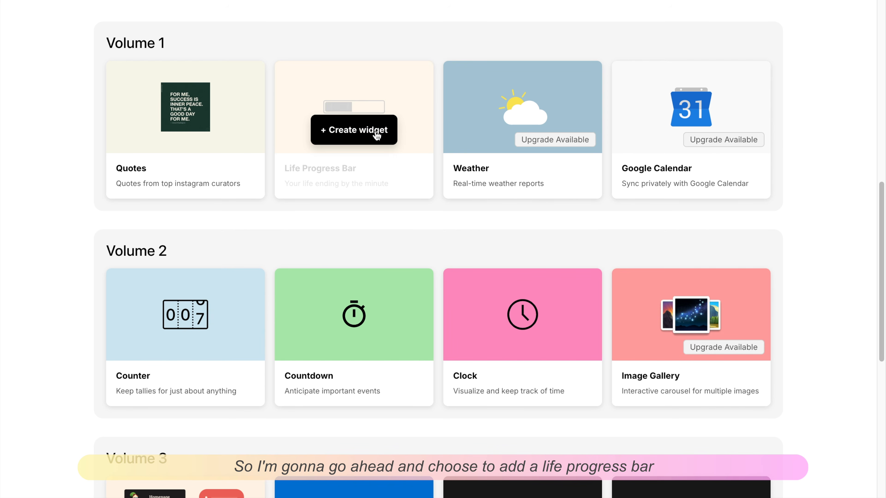
{"action": "left_click", "coordinate": [377, 134]}
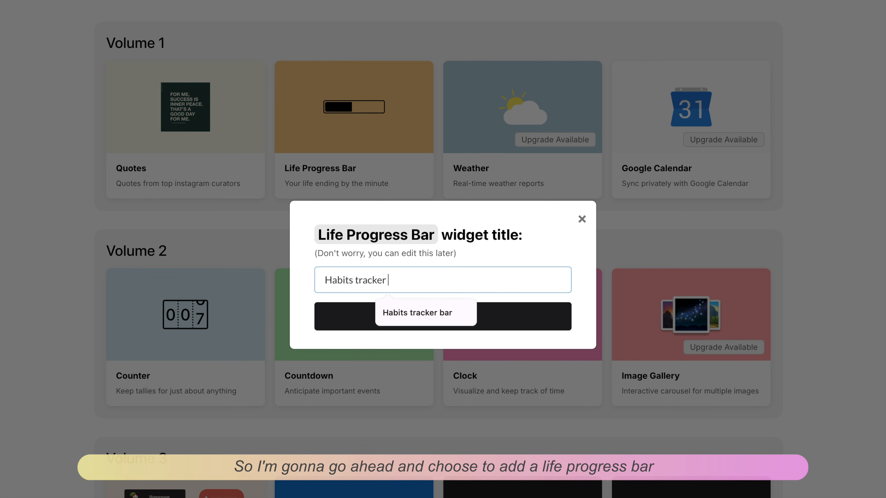
{"action": "type", "text": "Habits tracker bar"}
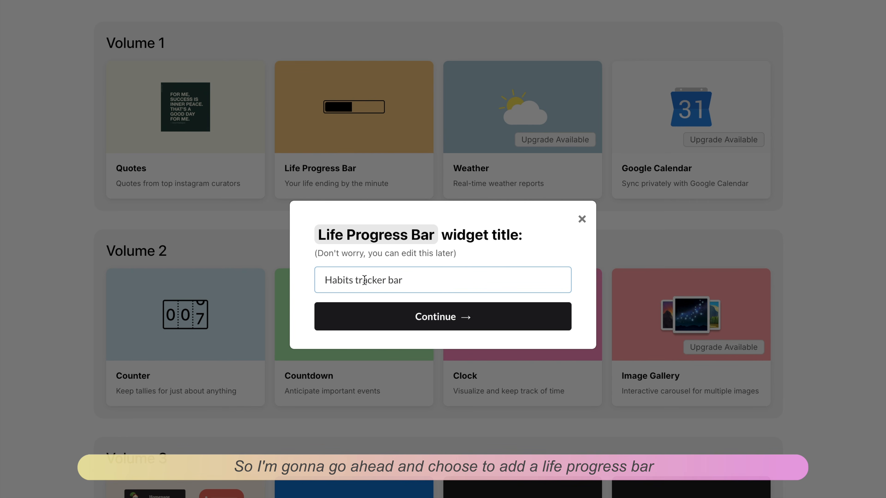
{"action": "left_click", "coordinate": [424, 321]}
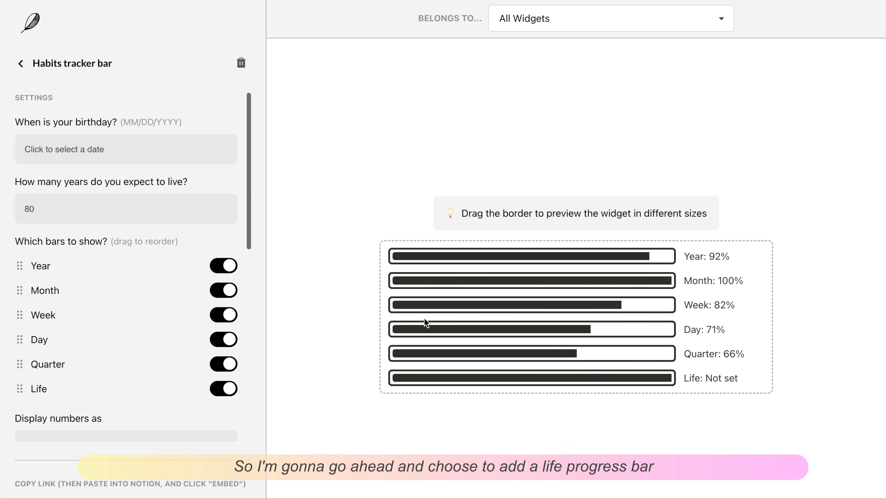
- Hide the Life, Quarter and Day bars in the progress bar widget
{"action": "left_click", "coordinate": [225, 391]}
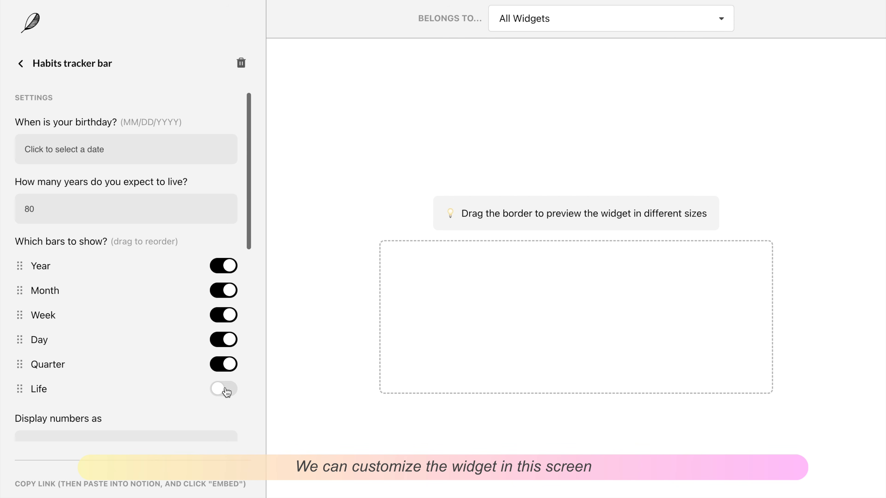
{"action": "left_click", "coordinate": [229, 367]}
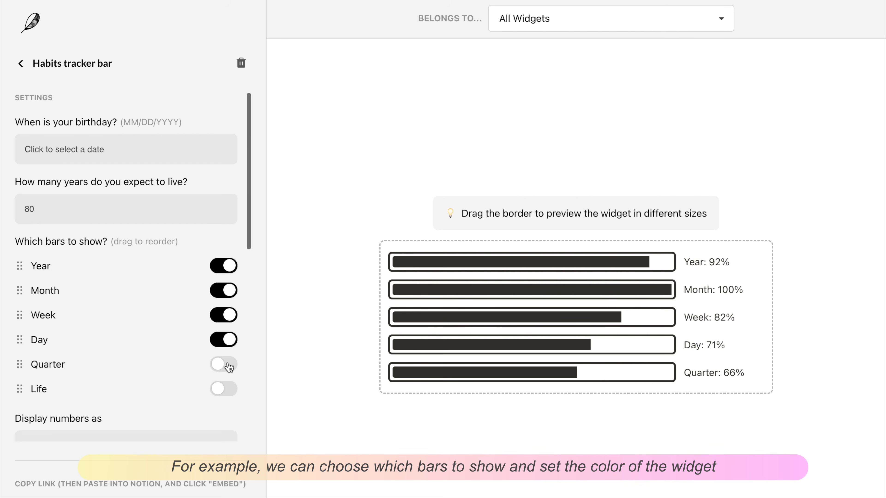
{"action": "left_click", "coordinate": [229, 342]}
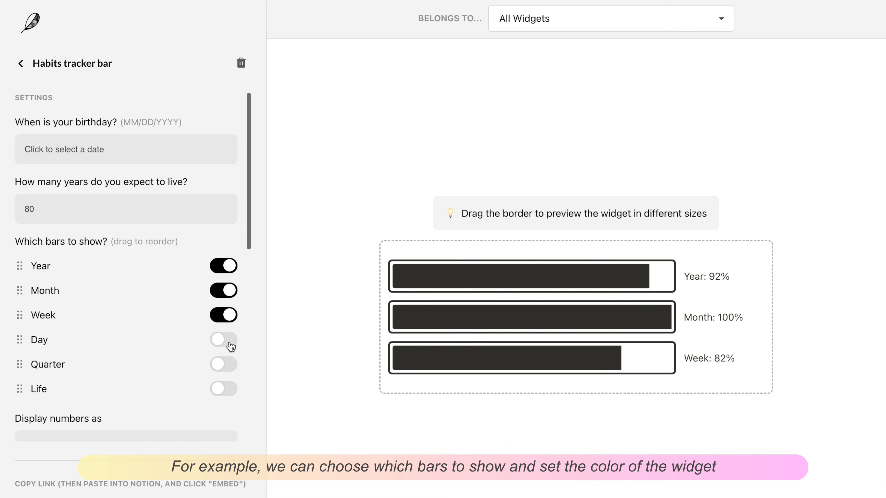
- Set the widget's light mode theme color to #C99597 and copy its embed link
{"action": "scroll", "coordinate": [167, 355], "scroll_direction": "down", "scroll_amount": 5}
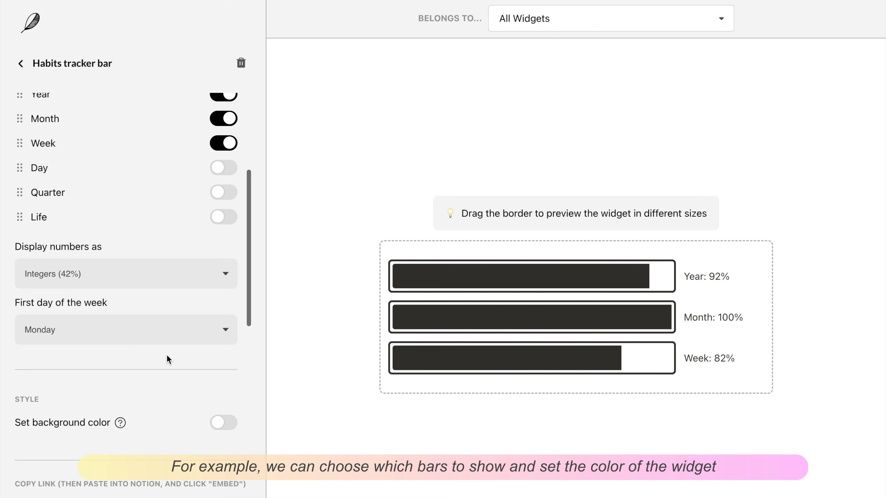
{"action": "scroll", "coordinate": [167, 354], "scroll_direction": "down", "scroll_amount": 1}
{"action": "scroll", "coordinate": [167, 355], "scroll_direction": "down", "scroll_amount": 5}
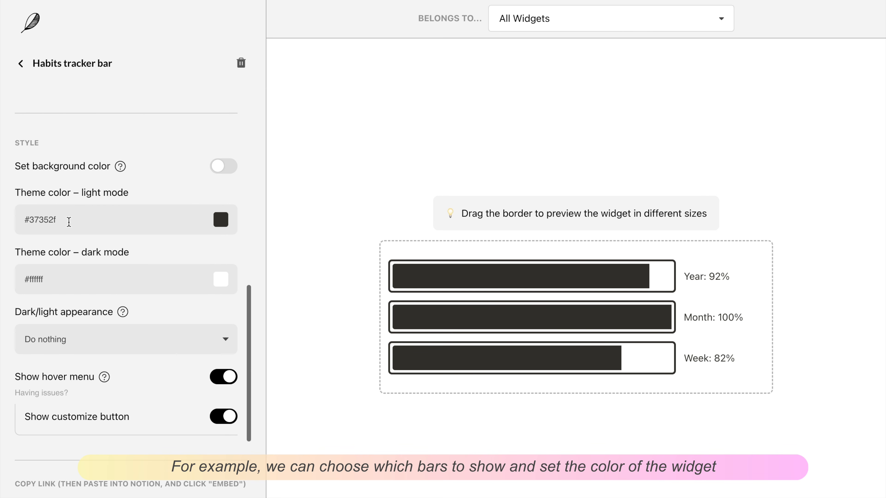
{"action": "left_click", "coordinate": [221, 219]}
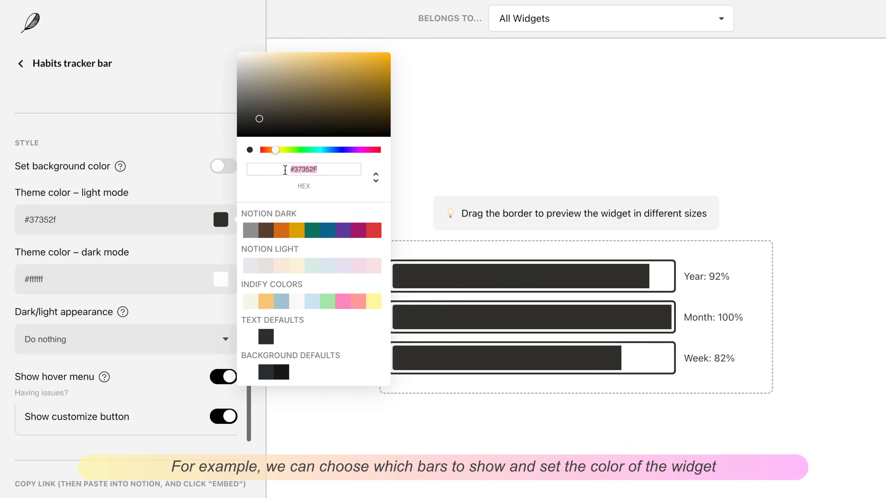
{"action": "type", "text": "#C99597"}
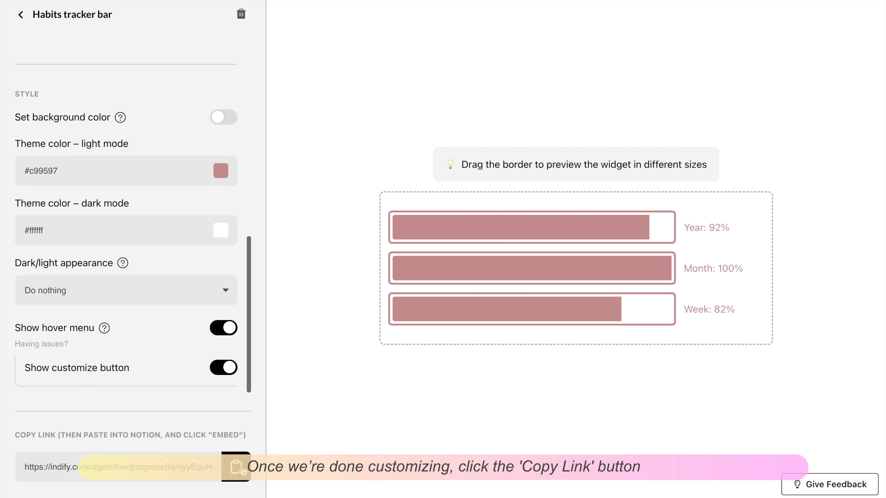
{"action": "left_click", "coordinate": [243, 471]}
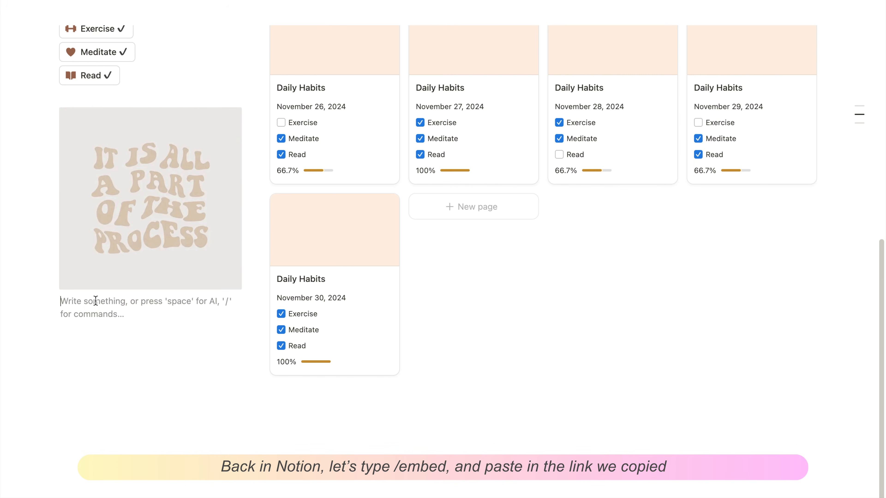
- In the Notion Habit Tracker page, add an embed block below the quote image using the copied widget link
{"action": "type", "text": "/em"}
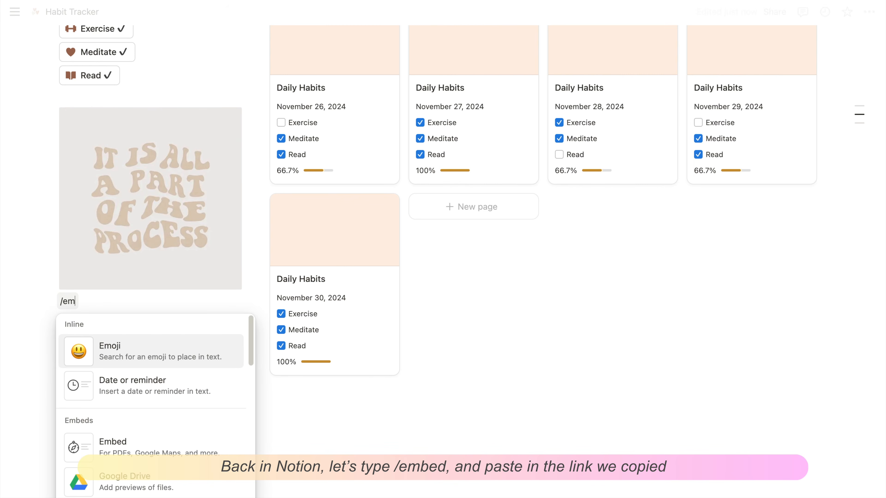
{"action": "type", "text": "bed"}
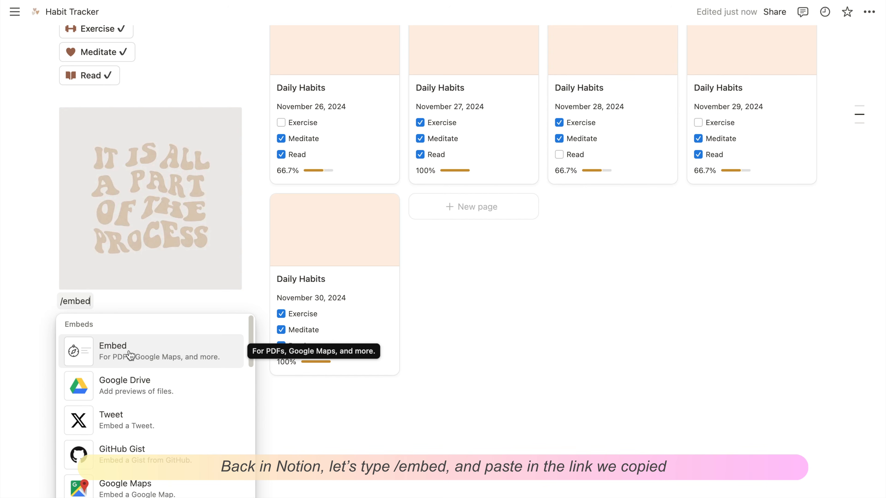
{"action": "left_click", "coordinate": [129, 351]}
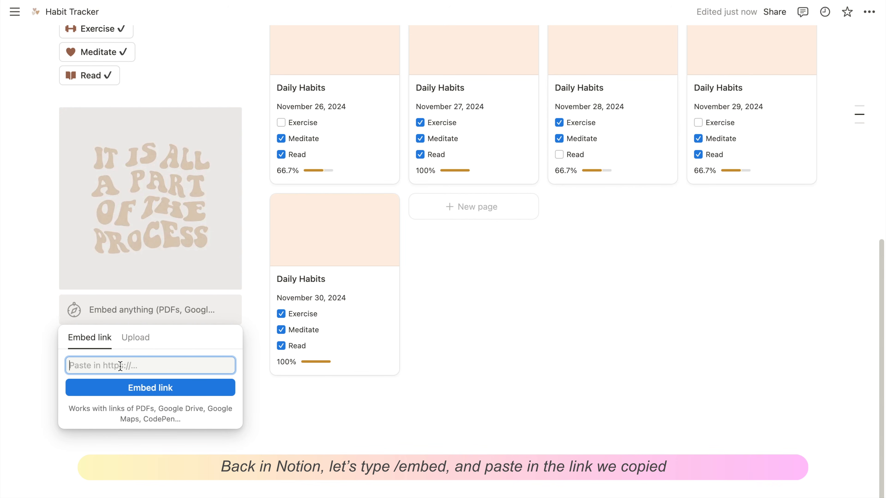
{"action": "key", "text": "super+v"}
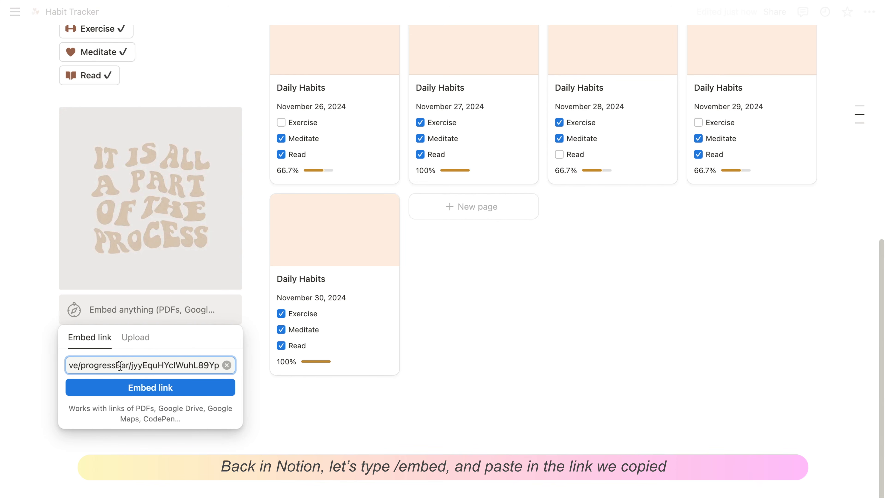
{"action": "left_click", "coordinate": [133, 392]}
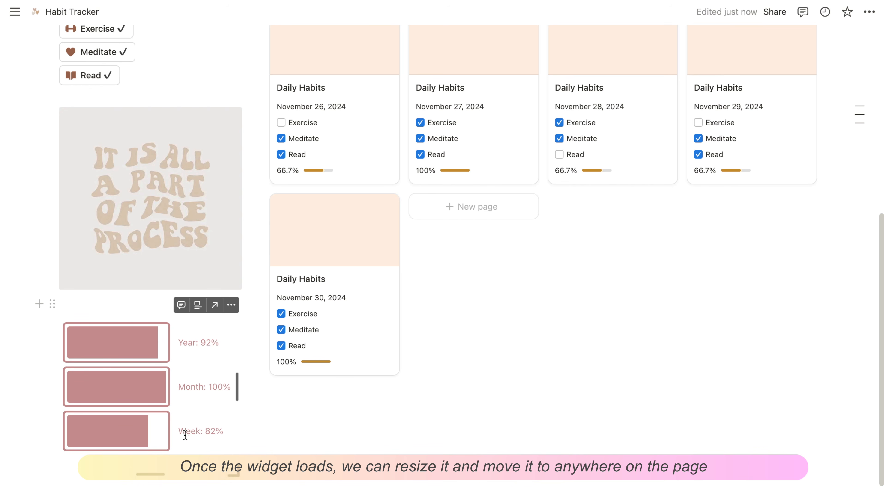
- Shorten the progress bar widget, move it between the Read button and the quote image, and delete the empty line above it
{"action": "left_click_drag", "start_coordinate": [237, 475], "coordinate": [266, 384]}
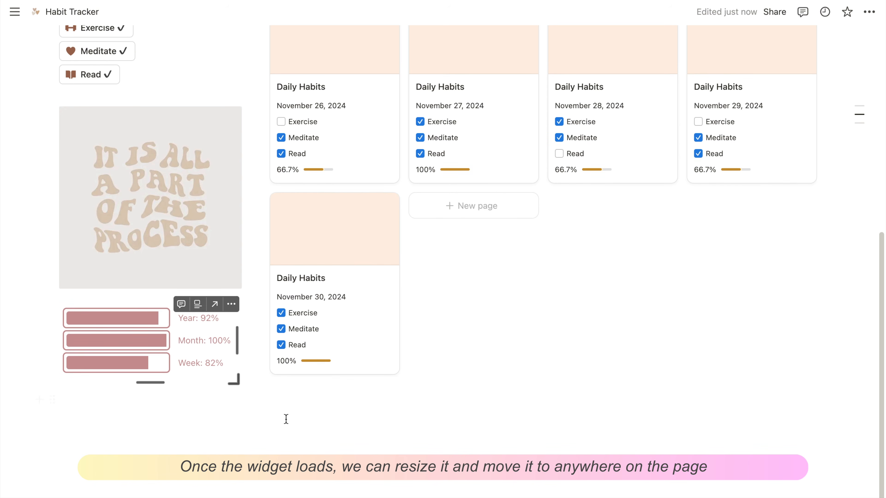
{"action": "scroll", "coordinate": [286, 419], "scroll_direction": "up", "scroll_amount": 4}
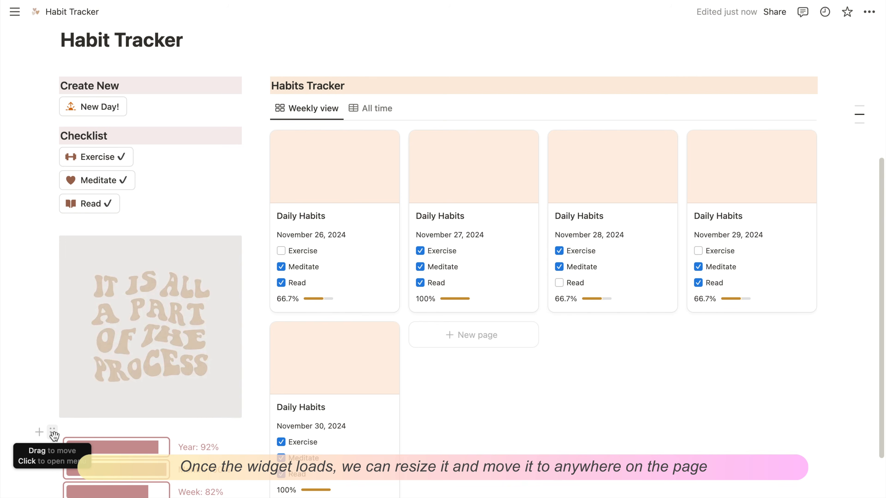
{"action": "left_click_drag", "start_coordinate": [53, 433], "coordinate": [95, 235]}
{"action": "left_click", "coordinate": [153, 224]}
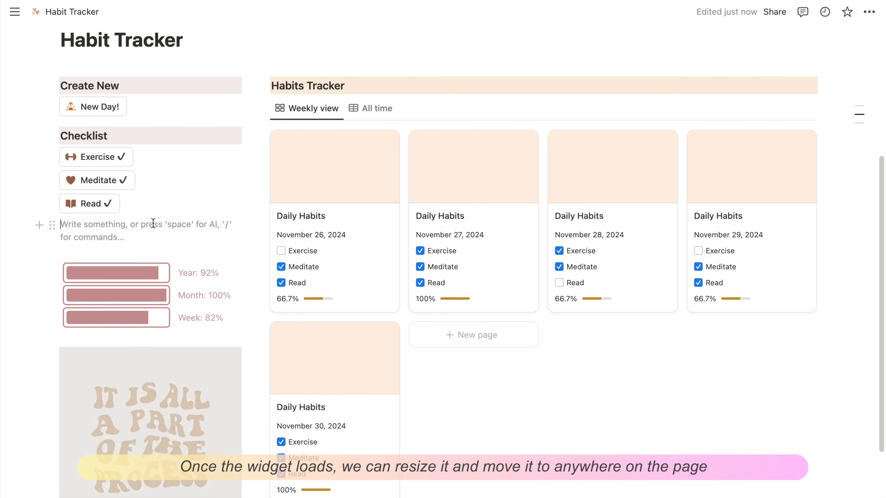
{"action": "key", "text": "BackSpace"}
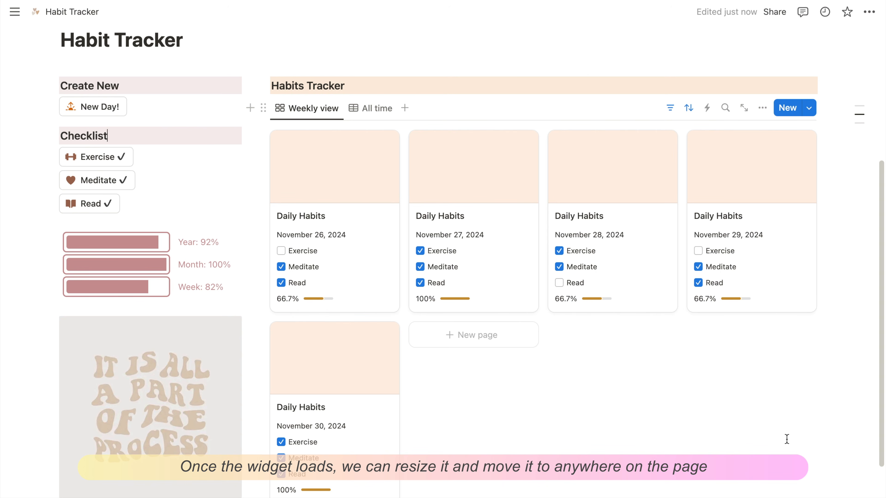
- Duplicate the Habits Tracker heading and move the copy to the end of the page, spanning the full width below both columns
{"action": "scroll", "coordinate": [810, 374], "scroll_direction": "up", "scroll_amount": 6}
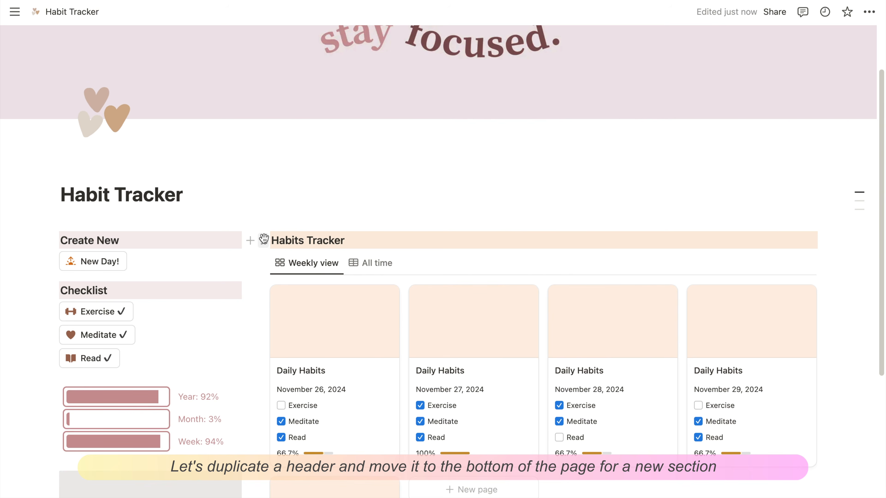
{"action": "left_click", "coordinate": [264, 241]}
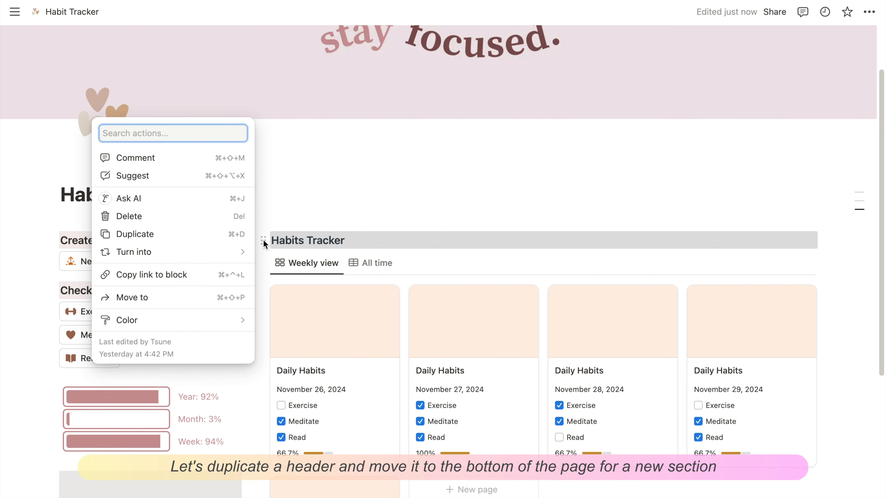
{"action": "left_click", "coordinate": [174, 234]}
{"action": "left_click_drag", "start_coordinate": [262, 267], "coordinate": [63, 410]}
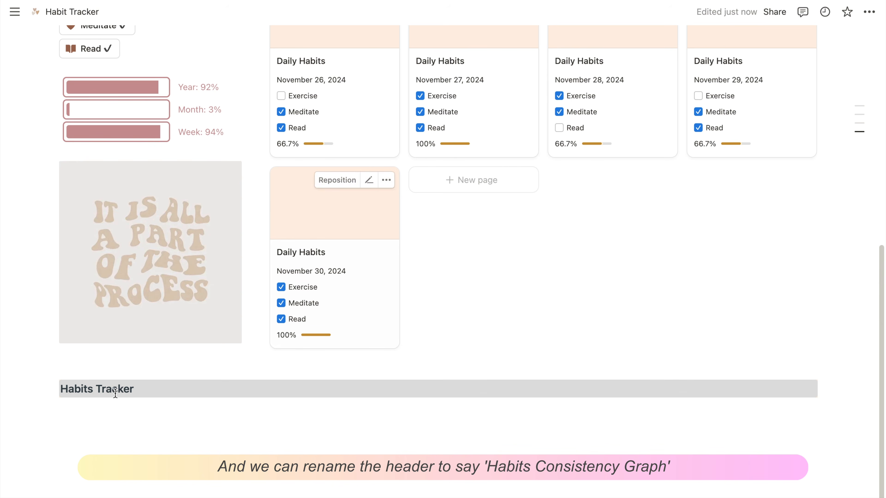
- Rename the duplicated heading as "Habits Consistency Graph"
{"action": "left_click", "coordinate": [132, 389]}
{"action": "left_click_drag", "start_coordinate": [133, 389], "coordinate": [76, 390]}
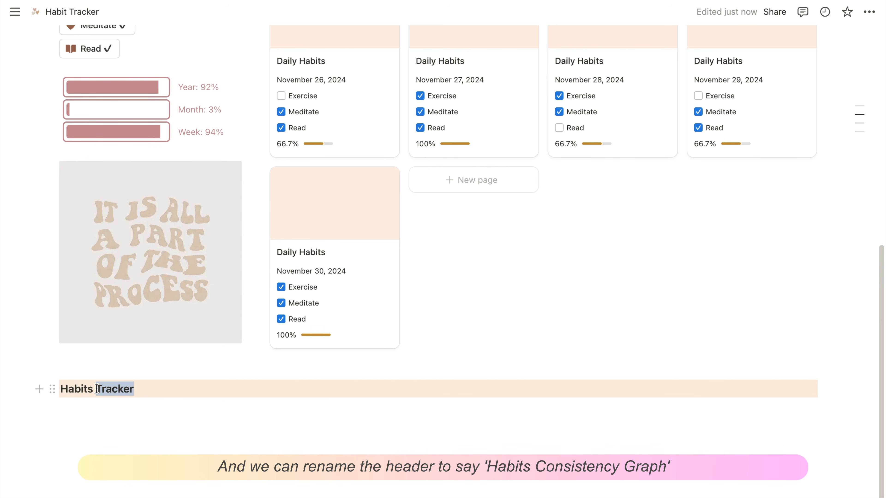
{"action": "type", "text": "Consistency Graph"}
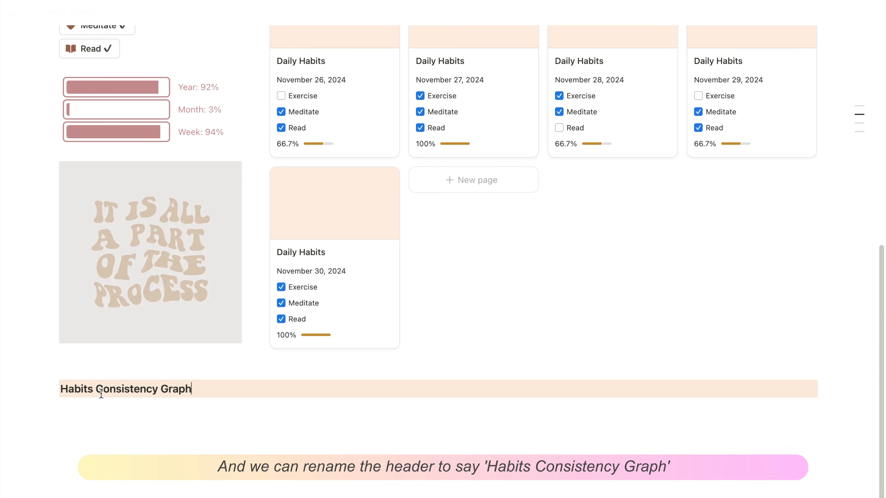
- Insert a line chart below the Habits Consistency Graph heading from the existing Habits Tracker database and name its view "Trend"
{"action": "key", "text": "Return"}
{"action": "type", "text": "/chart"}
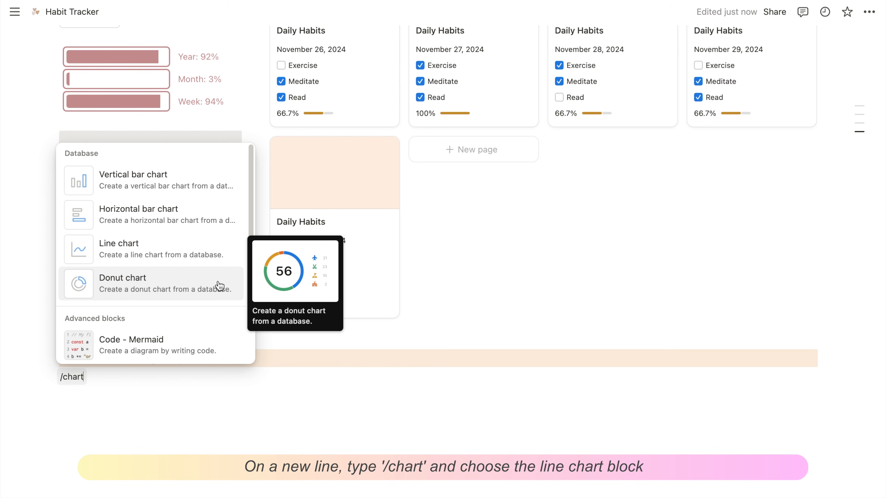
{"action": "left_click", "coordinate": [210, 252]}
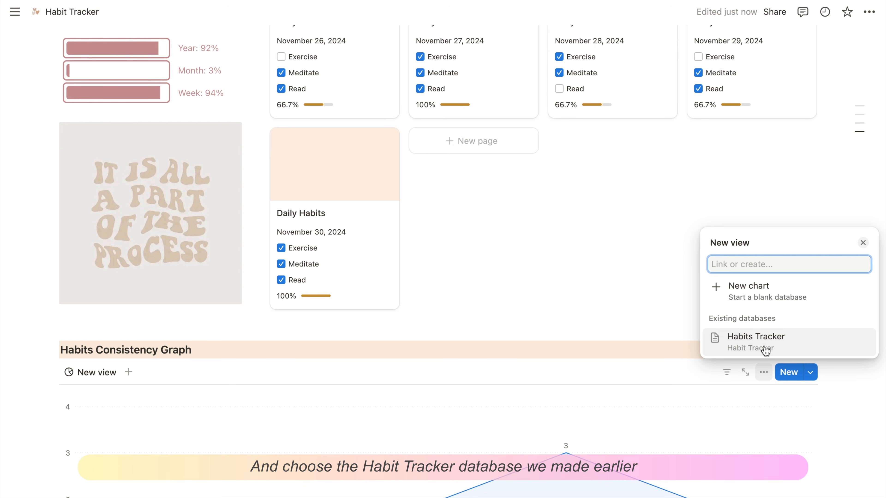
{"action": "left_click", "coordinate": [764, 348]}
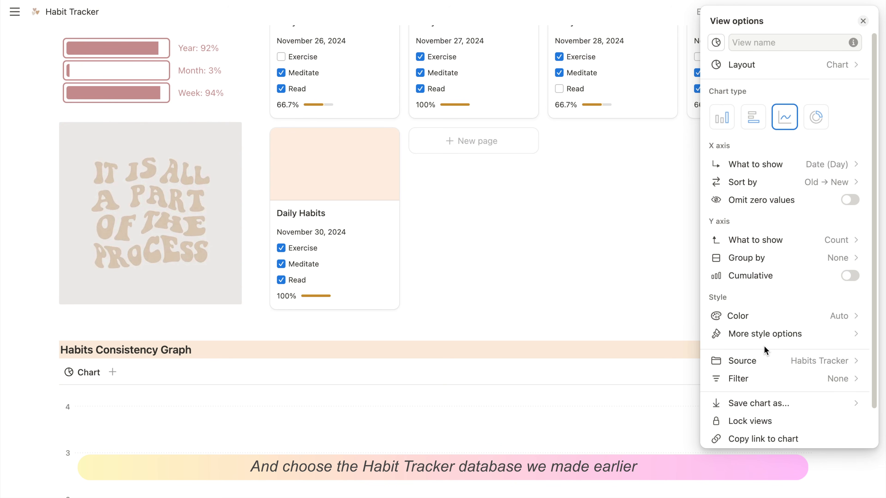
{"action": "left_click", "coordinate": [757, 42]}
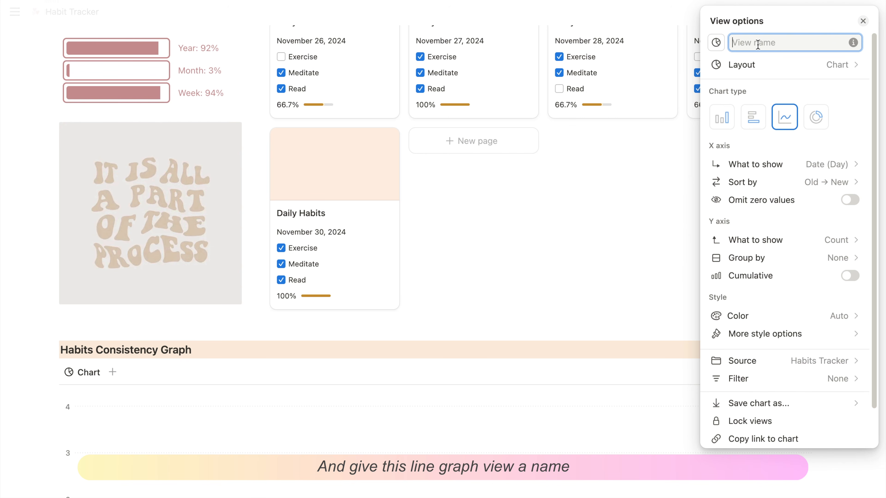
{"action": "type", "text": "Trend"}
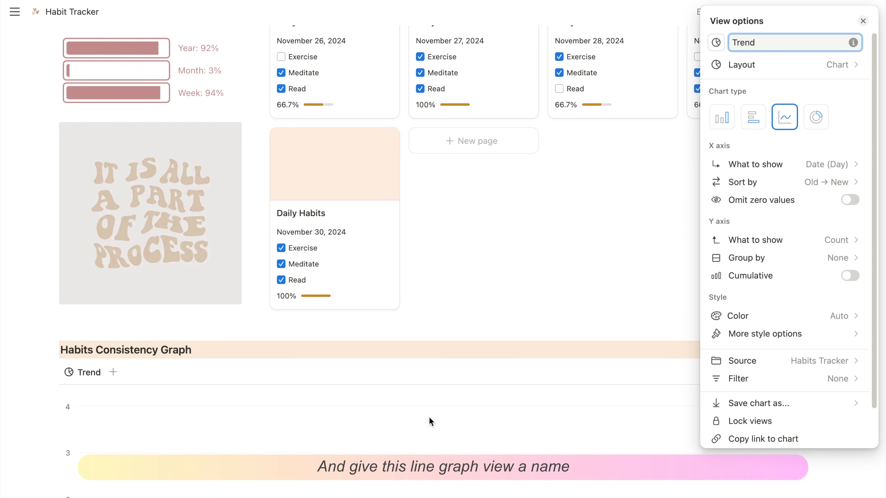
- Keep Date by day on the Trend chart's X axis and set its Y axis to the sum of Progress
{"action": "scroll", "coordinate": [429, 413], "scroll_direction": "down", "scroll_amount": 5}
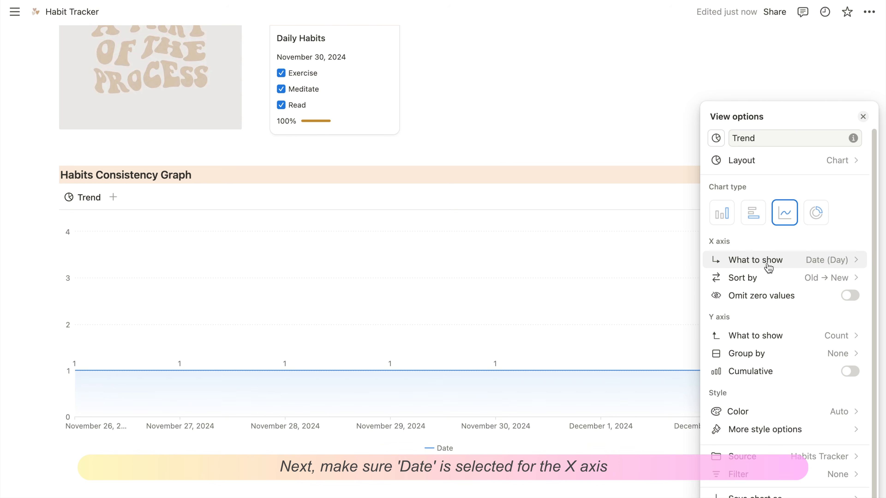
{"action": "left_click", "coordinate": [766, 262]}
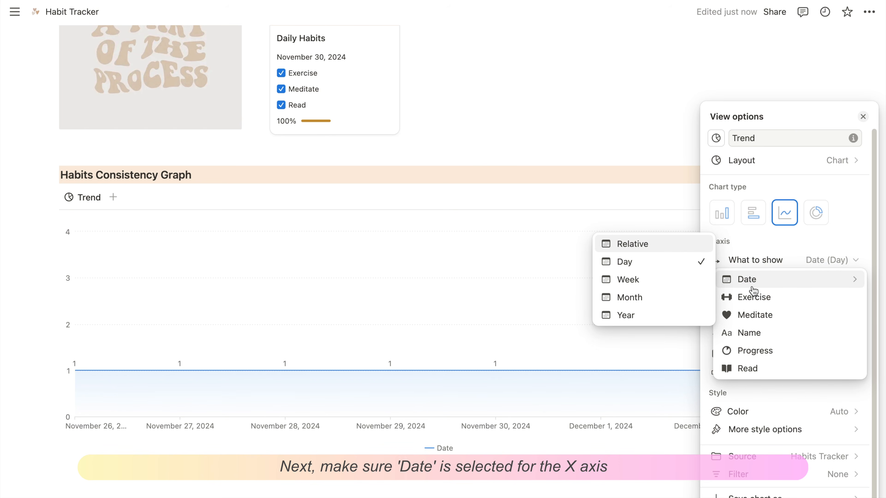
{"action": "left_click", "coordinate": [765, 249]}
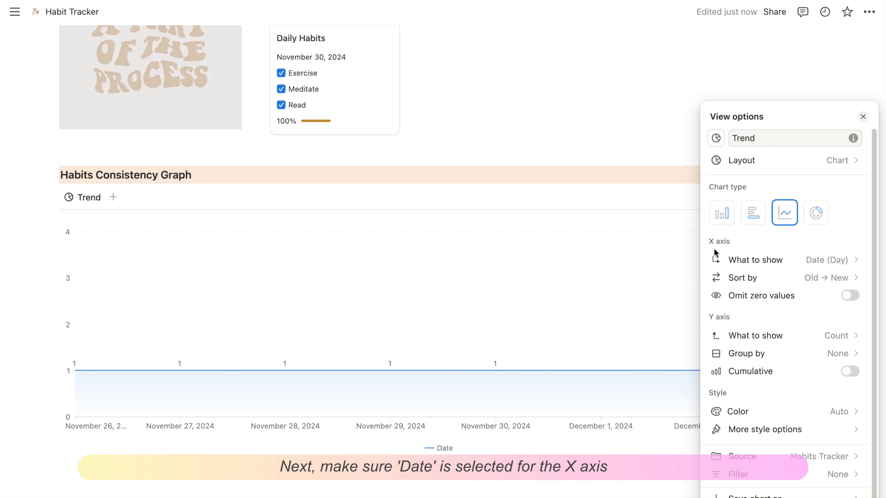
{"action": "scroll", "coordinate": [736, 251], "scroll_direction": "down", "scroll_amount": 2}
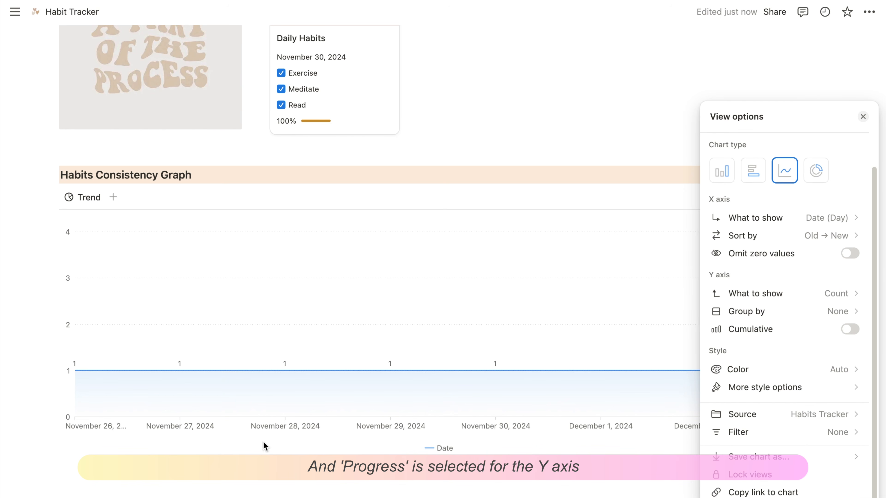
{"action": "left_click", "coordinate": [848, 297]}
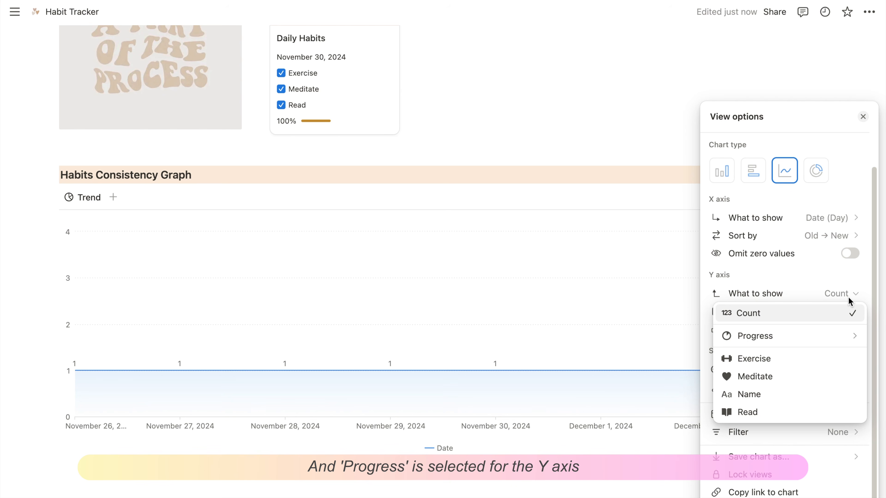
{"action": "mouse_move", "coordinate": [765, 339]}
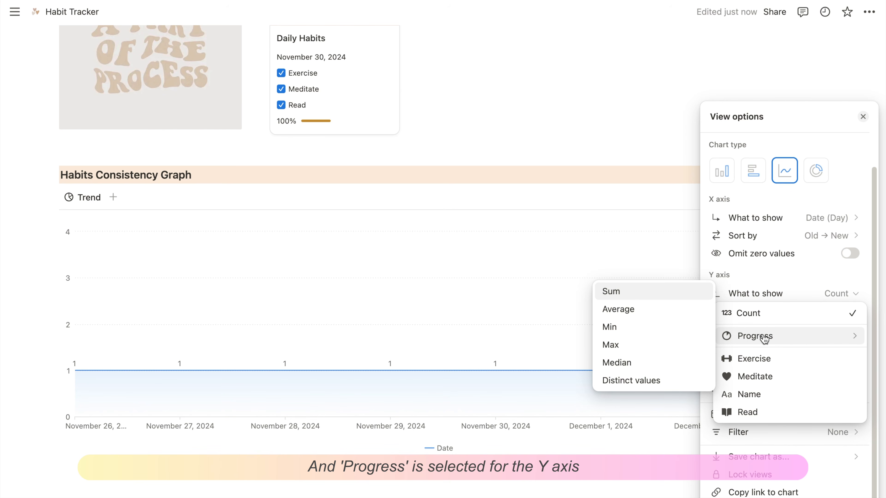
{"action": "left_click", "coordinate": [671, 299]}
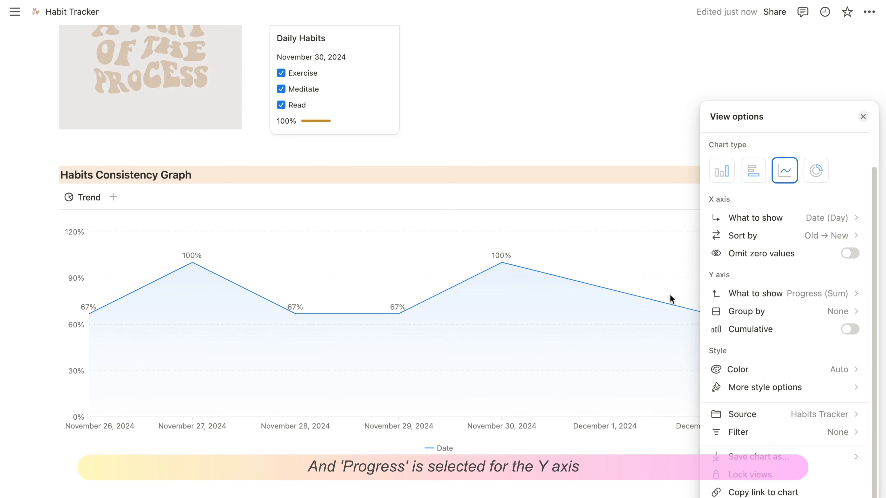
{"action": "left_click", "coordinate": [670, 294]}
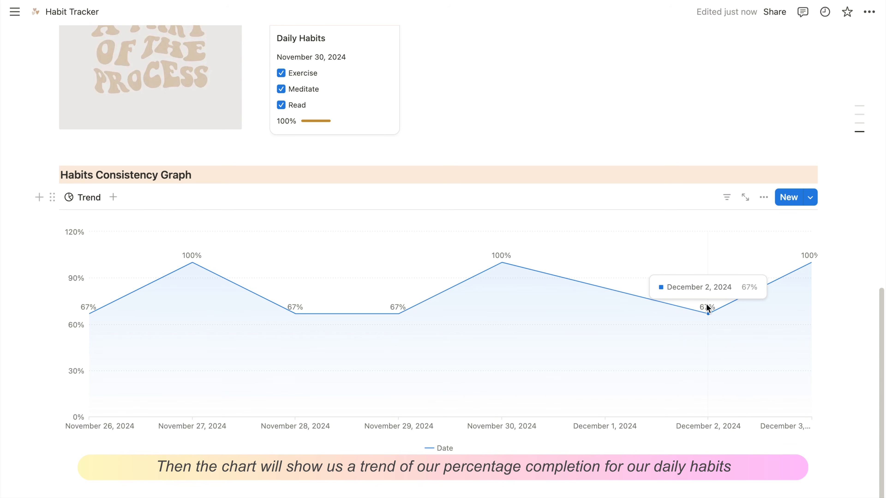
- Set the Trend chart's color to Yellow
{"action": "left_click", "coordinate": [763, 197]}
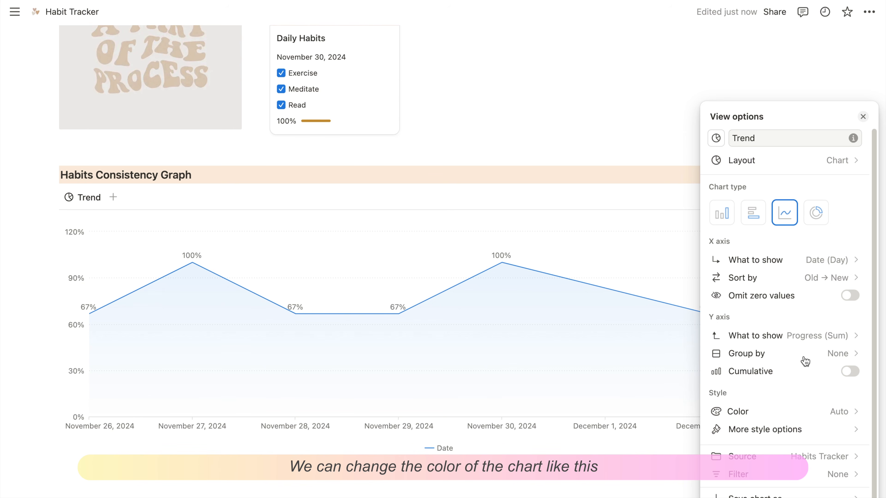
{"action": "scroll", "coordinate": [795, 412], "scroll_direction": "down", "scroll_amount": 2}
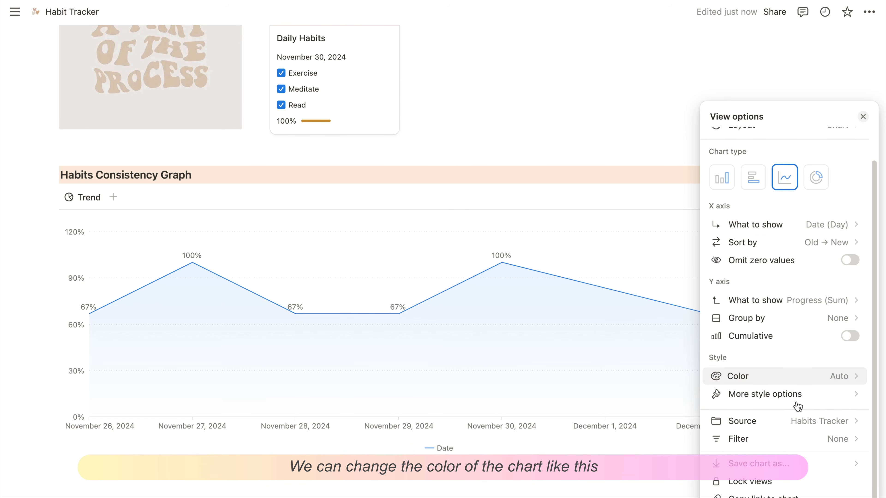
{"action": "left_click", "coordinate": [784, 371]}
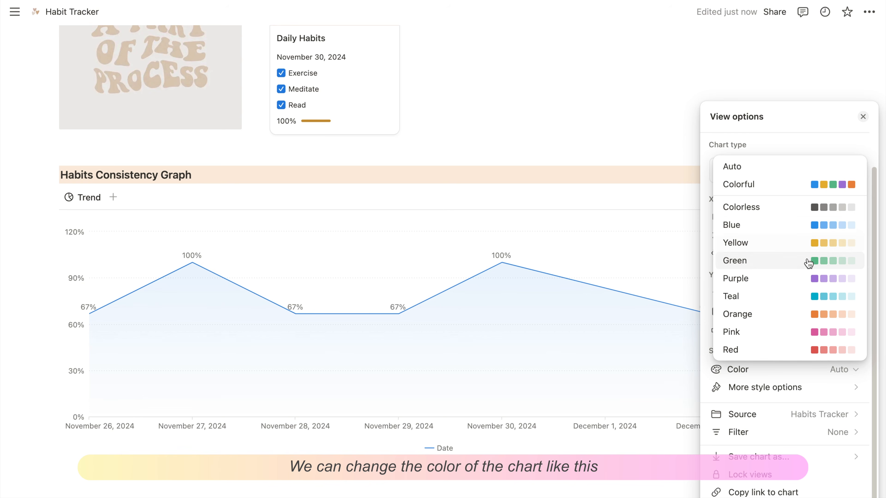
{"action": "left_click", "coordinate": [815, 243]}
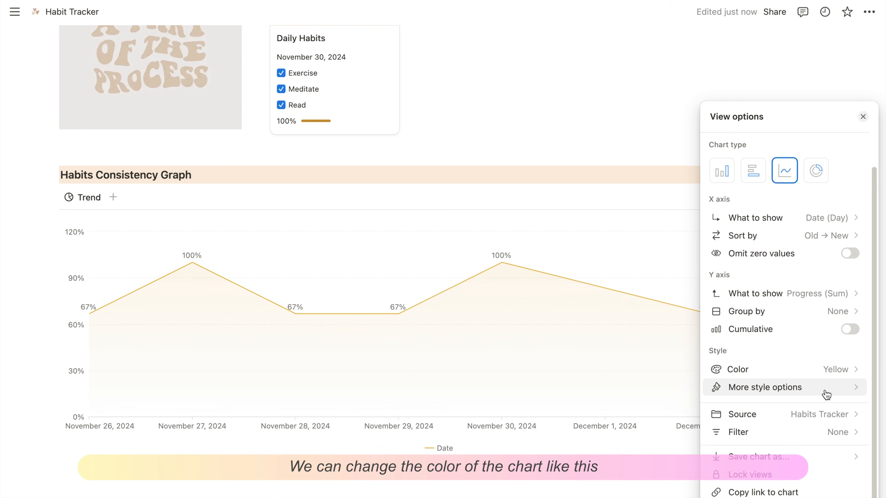
- Review the Trend chart's extra style options, turning on the smooth line and turning off the legend
{"action": "left_click", "coordinate": [826, 355]}
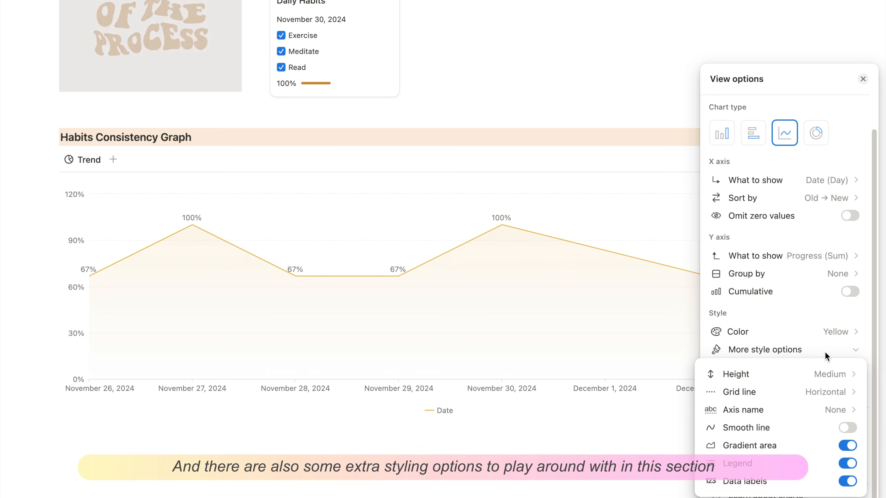
{"action": "left_click", "coordinate": [822, 377]}
{"action": "left_click", "coordinate": [819, 398]}
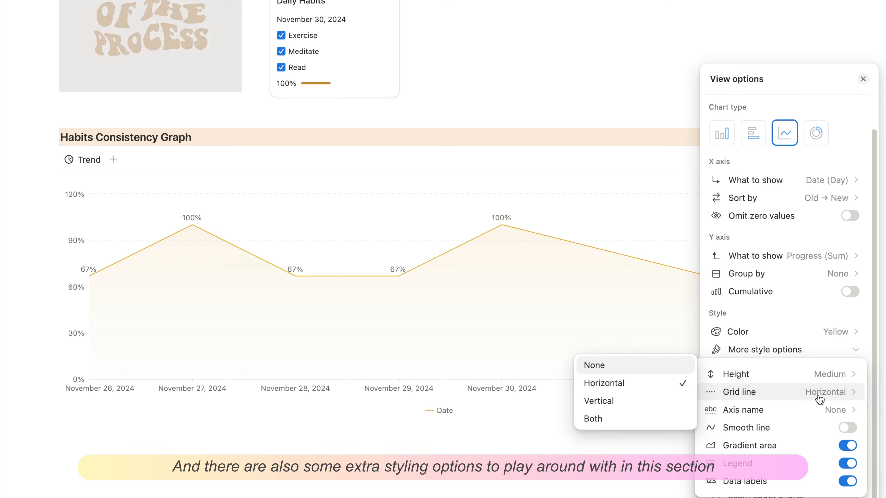
{"action": "left_click", "coordinate": [816, 413]}
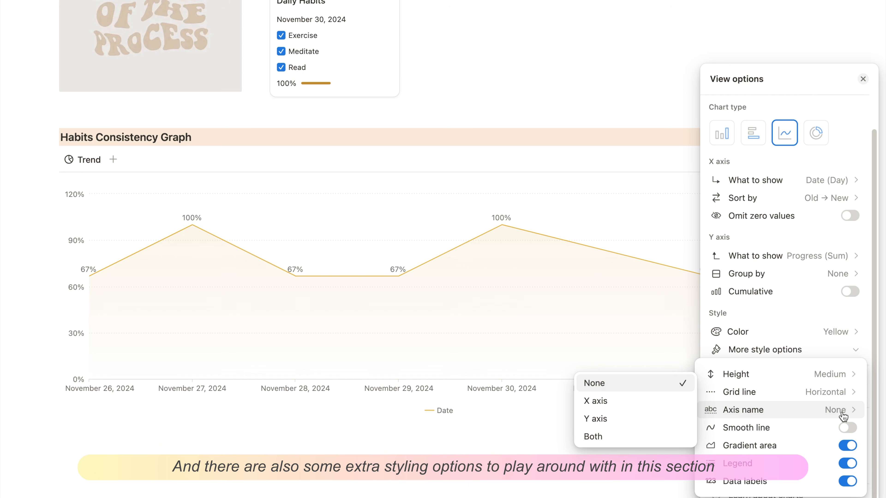
{"action": "left_click", "coordinate": [846, 428]}
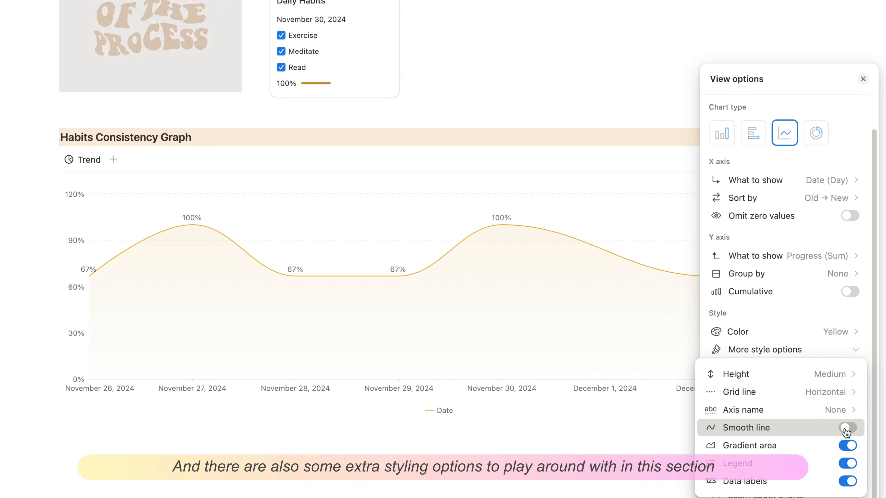
{"action": "left_click", "coordinate": [846, 430]}
{"action": "left_click", "coordinate": [846, 429]}
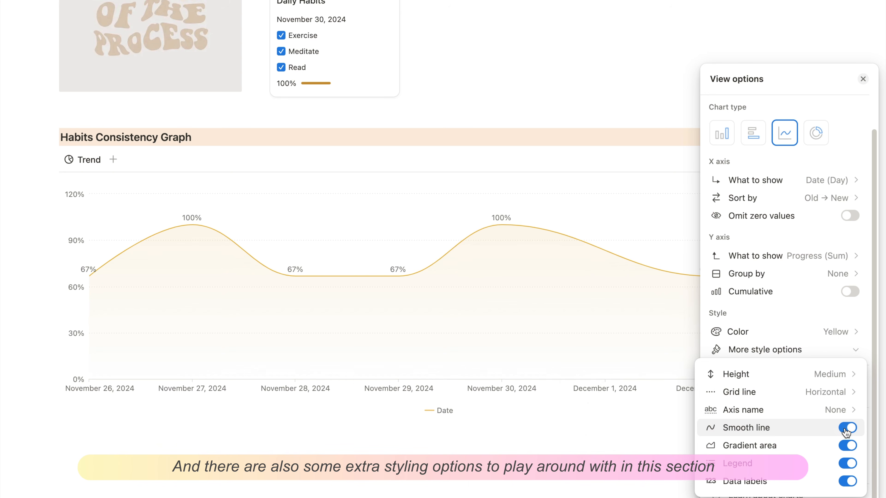
{"action": "left_click", "coordinate": [847, 464]}
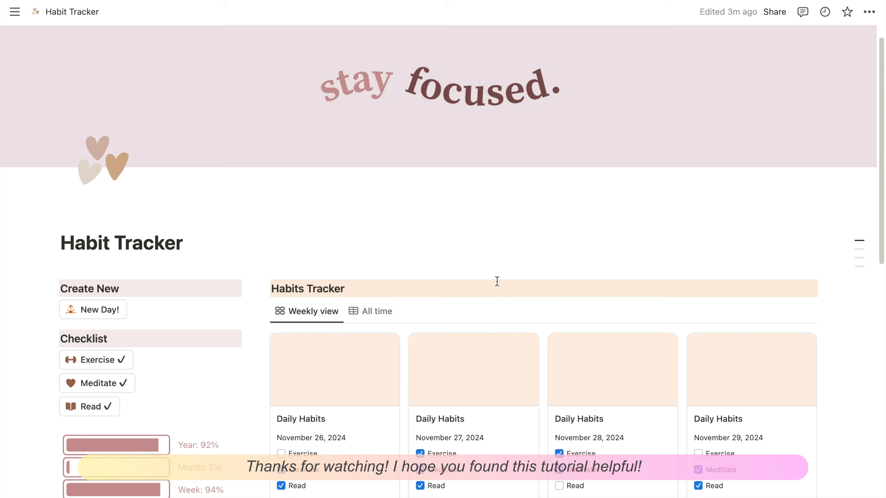
{"action": "scroll", "coordinate": [497, 283], "scroll_direction": "down", "scroll_amount": 5}
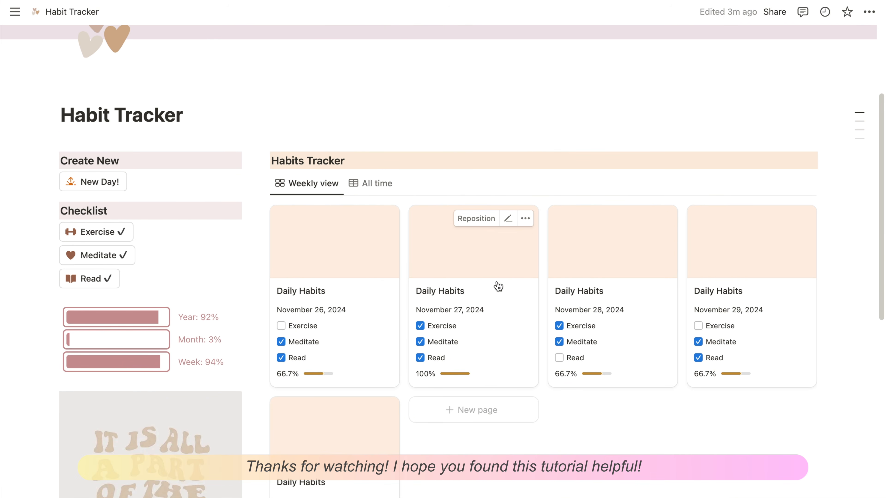
{"action": "scroll", "coordinate": [498, 286], "scroll_direction": "down", "scroll_amount": 4}
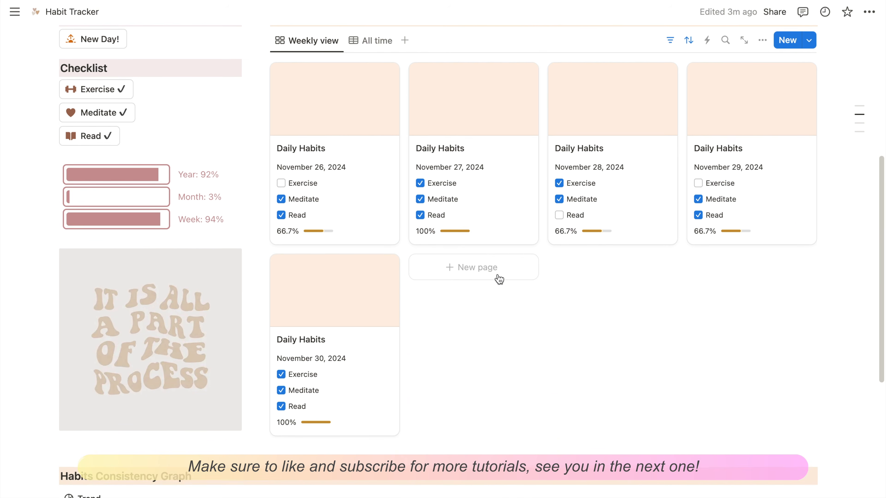